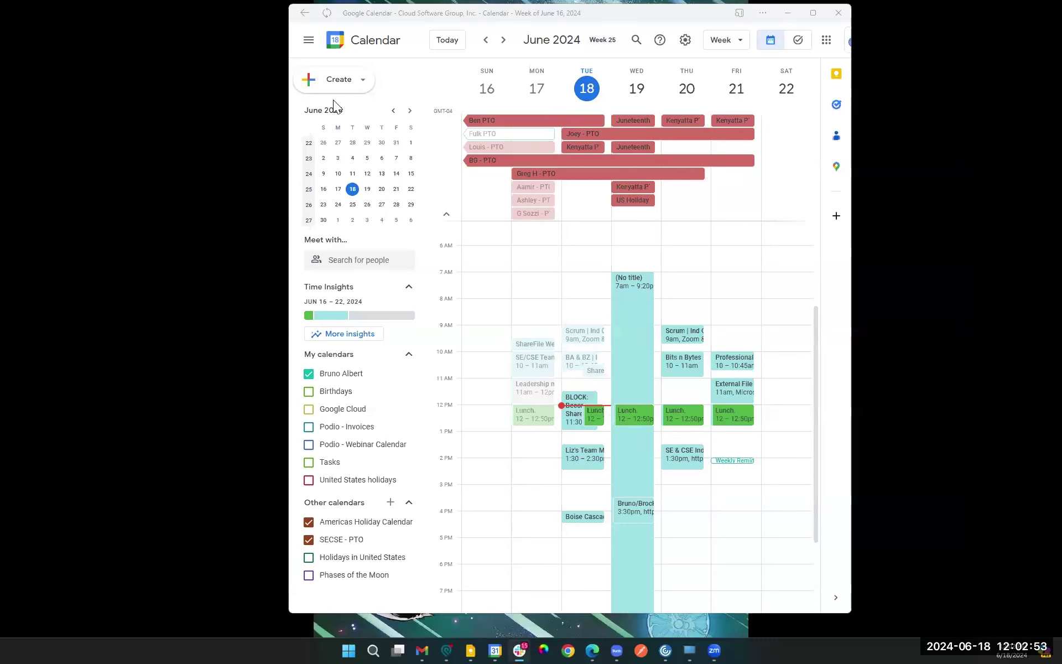
Step: Collapse the expanded all-day events area in Google Calendar and launch the Edge browser
left_click(447, 214)
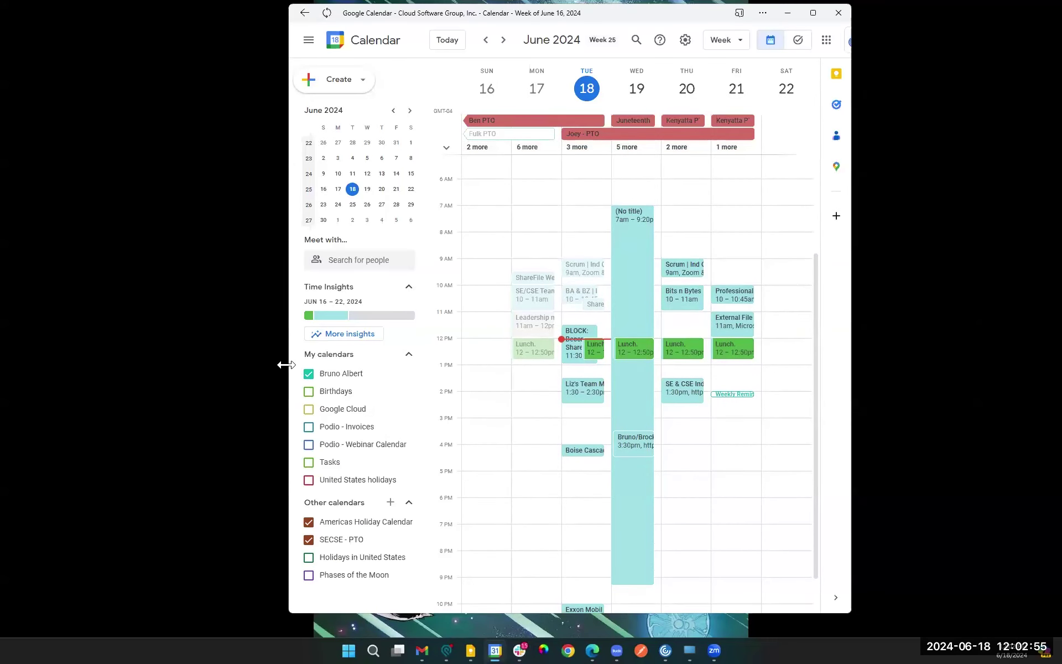
left_click(592, 650)
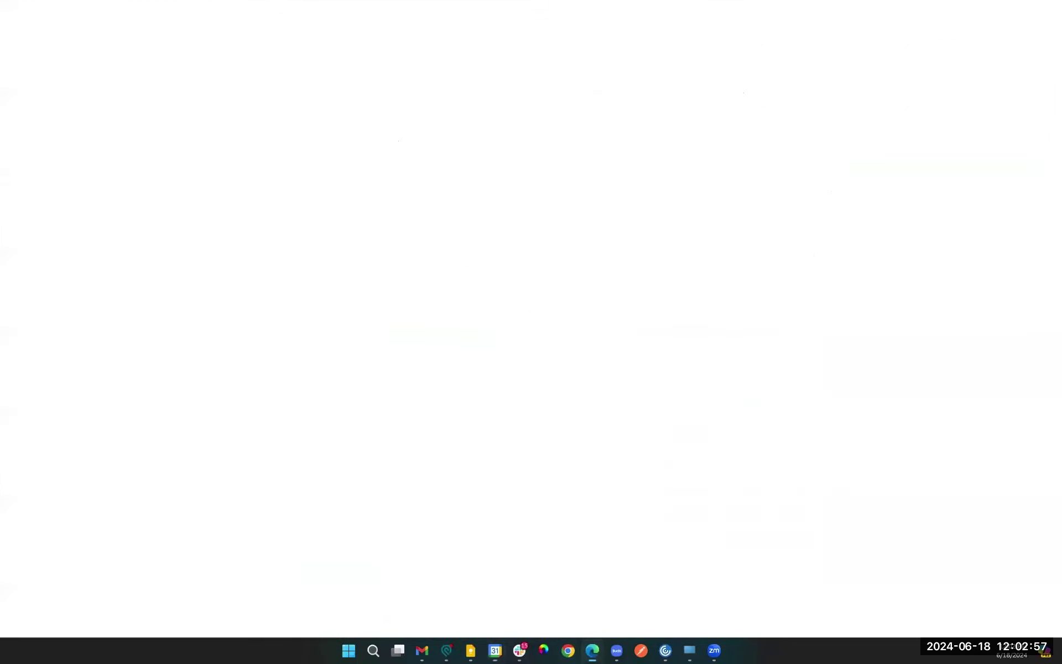
Step: Return to ShareFile, switch to the ACME admin tab and log out of the ACME account
left_click(605, 392)
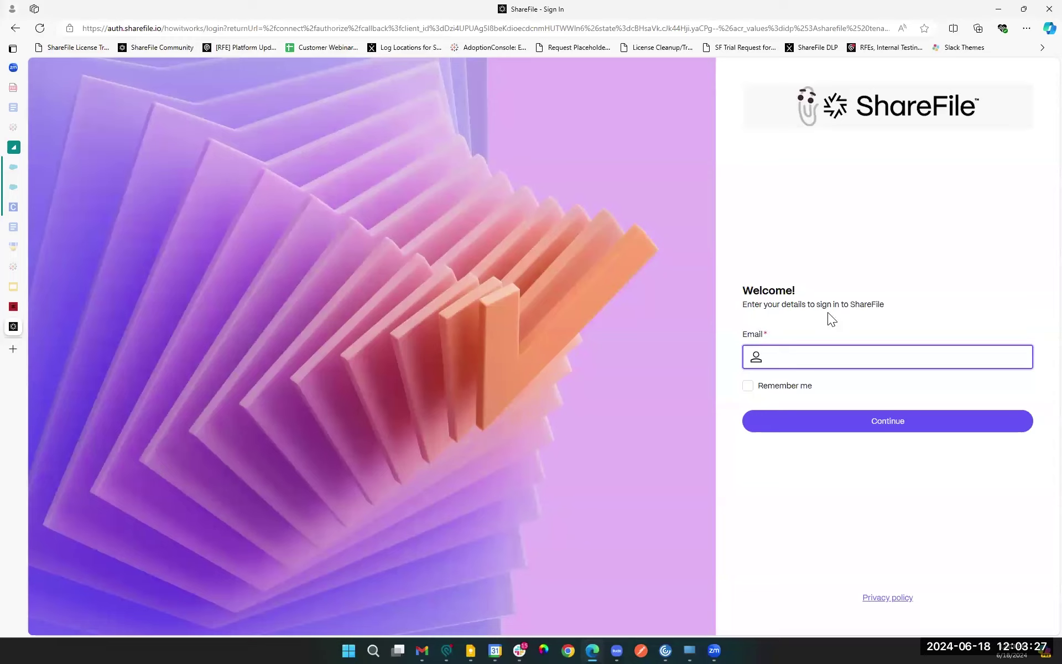
left_click(13, 307)
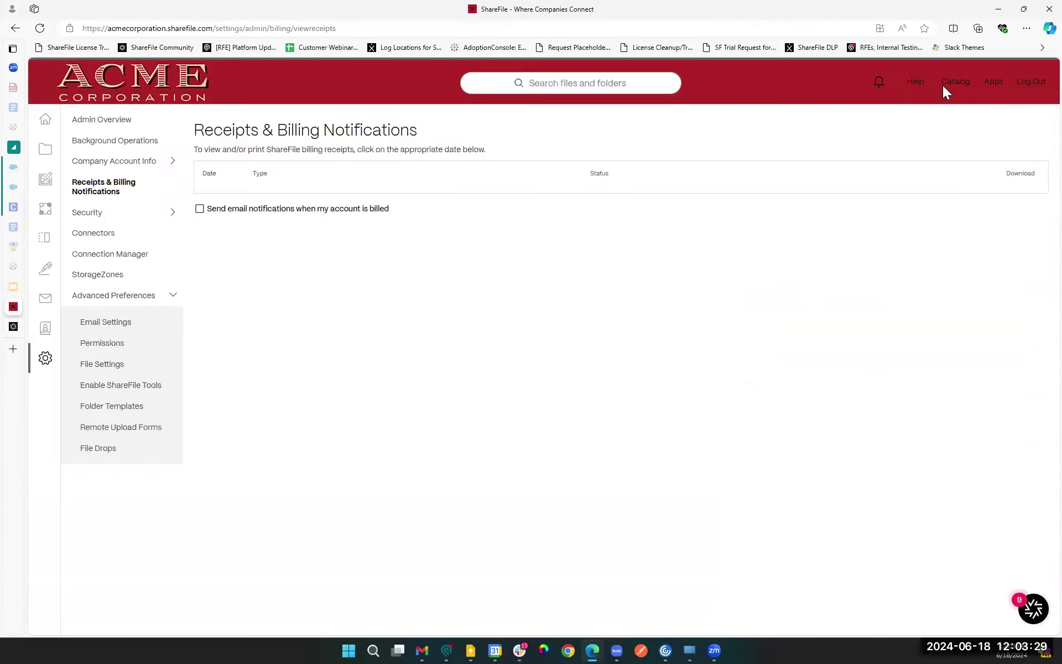
left_click(1028, 144)
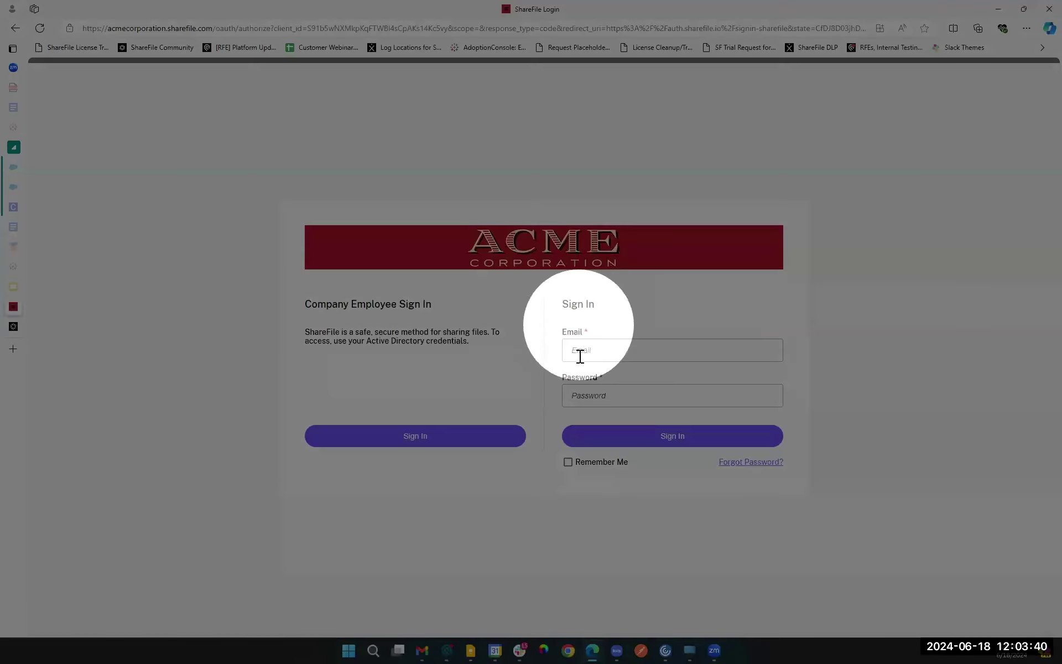
Step: Start Company Employee Sign In from the ACME login page and switch to the ShareFile sign-in tab
left_click(580, 374)
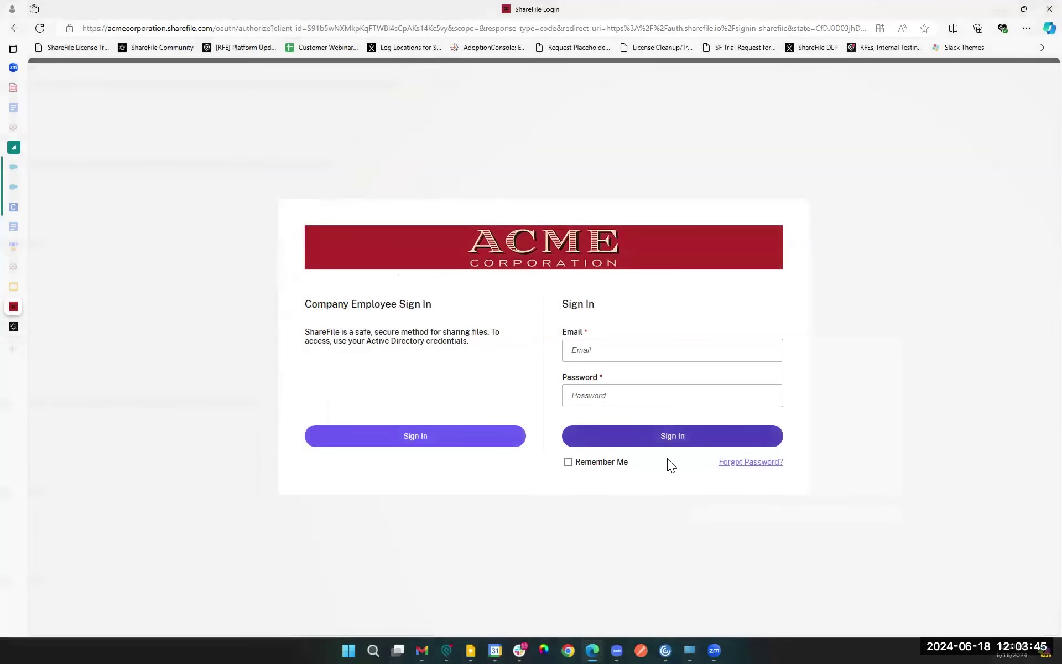
left_click(671, 350)
left_click(556, 250)
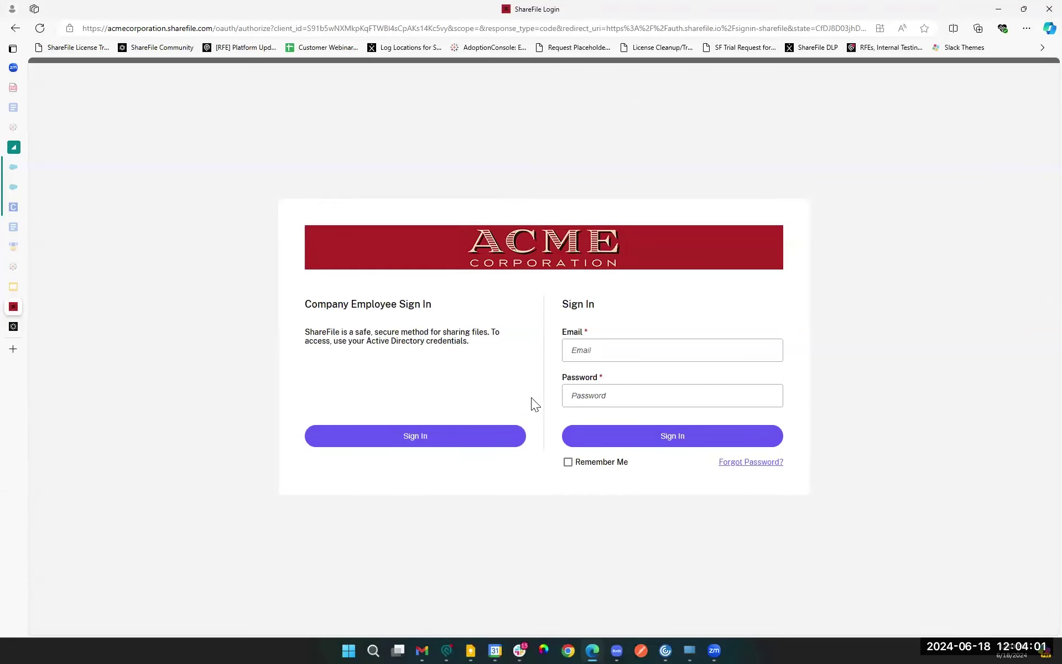
left_click(391, 449)
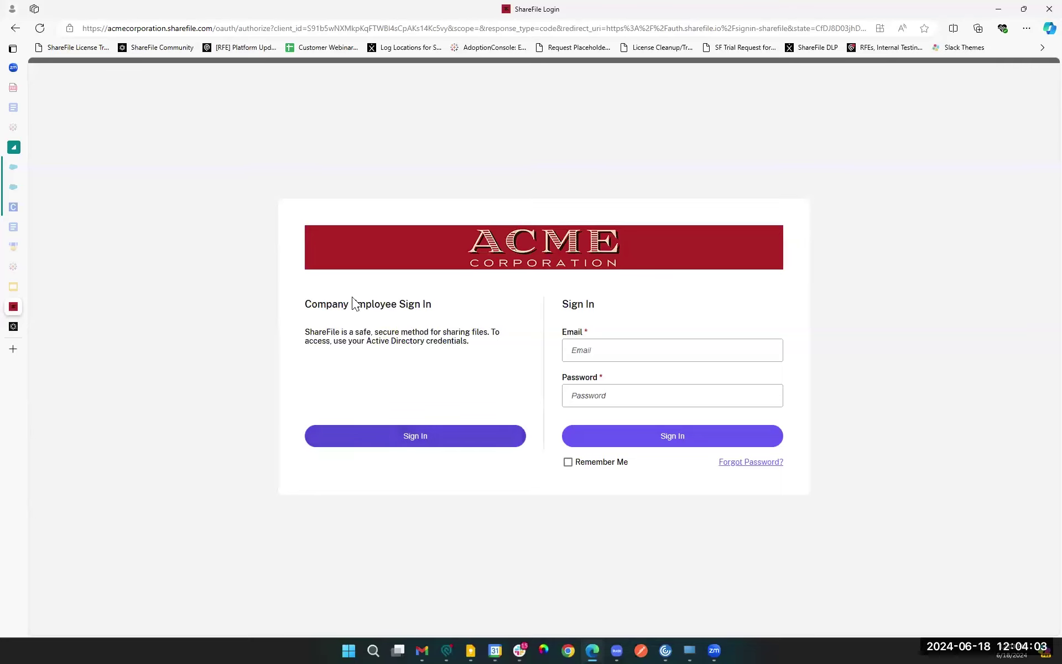
left_click(409, 436)
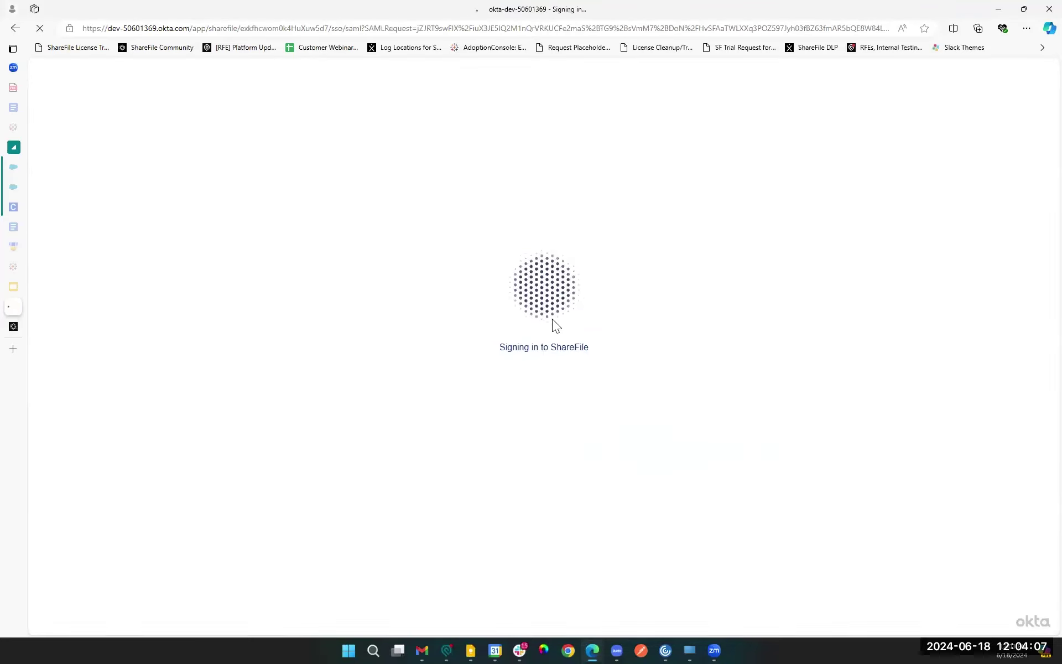
left_click(18, 327)
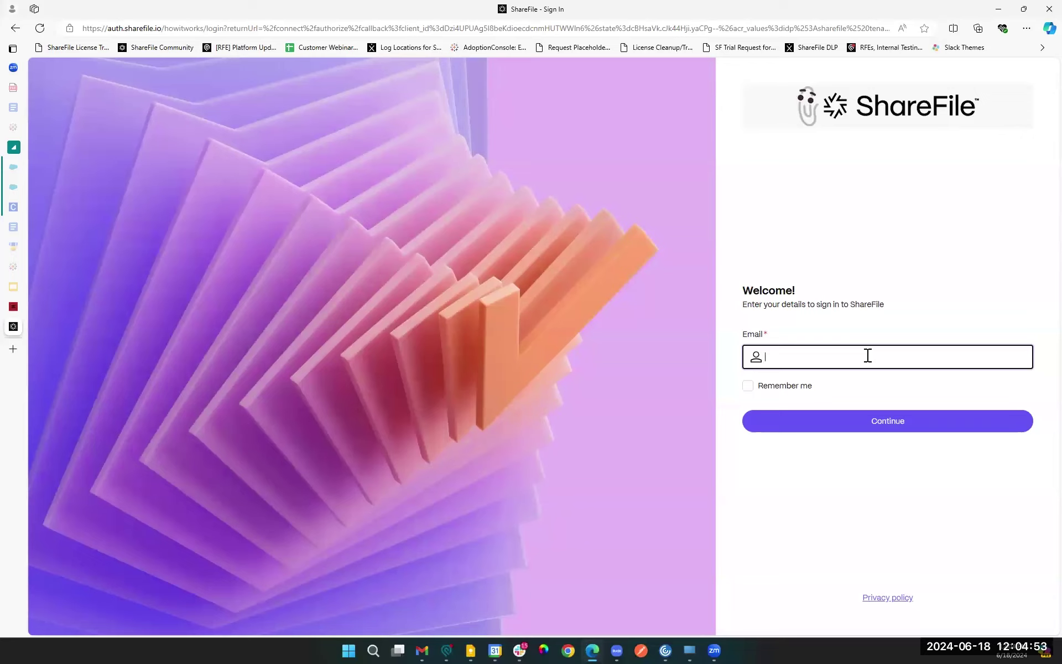
Step: Enter the account e-mail address and continue to the password step
left_click(896, 421)
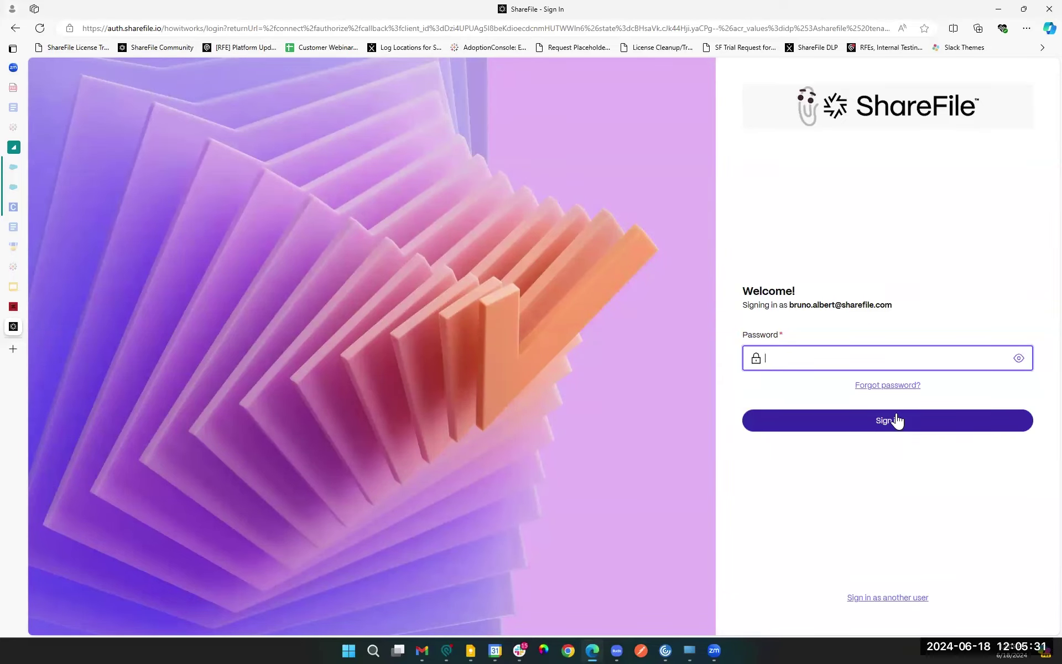
Step: Sign in with the account password and open Settings > Admin Settings overview
type("••••••••••")
left_click(896, 419)
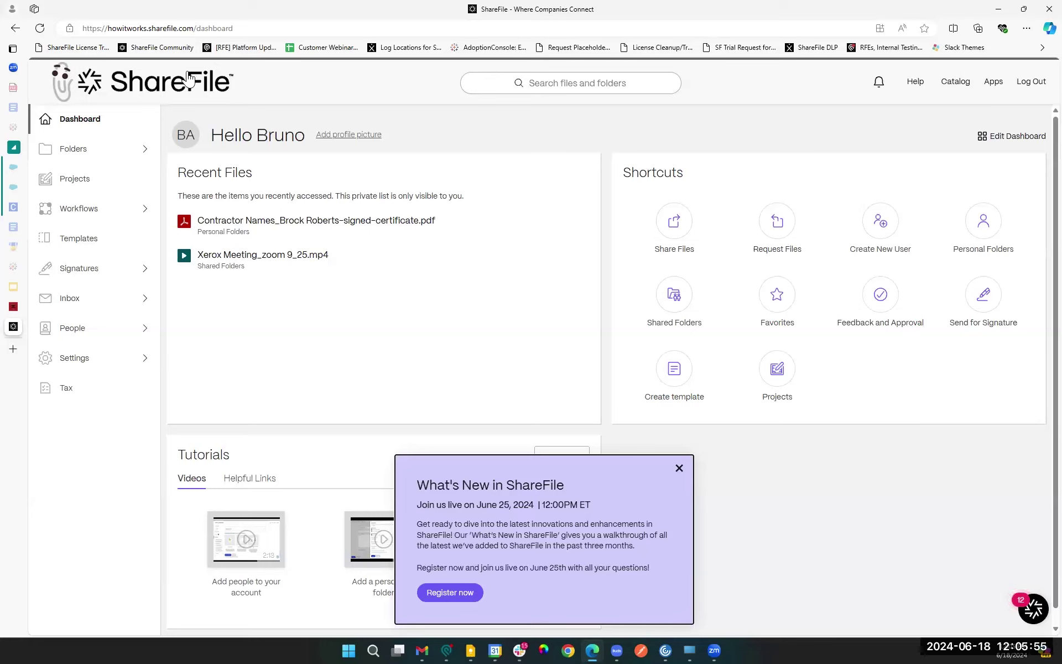
left_click(78, 359)
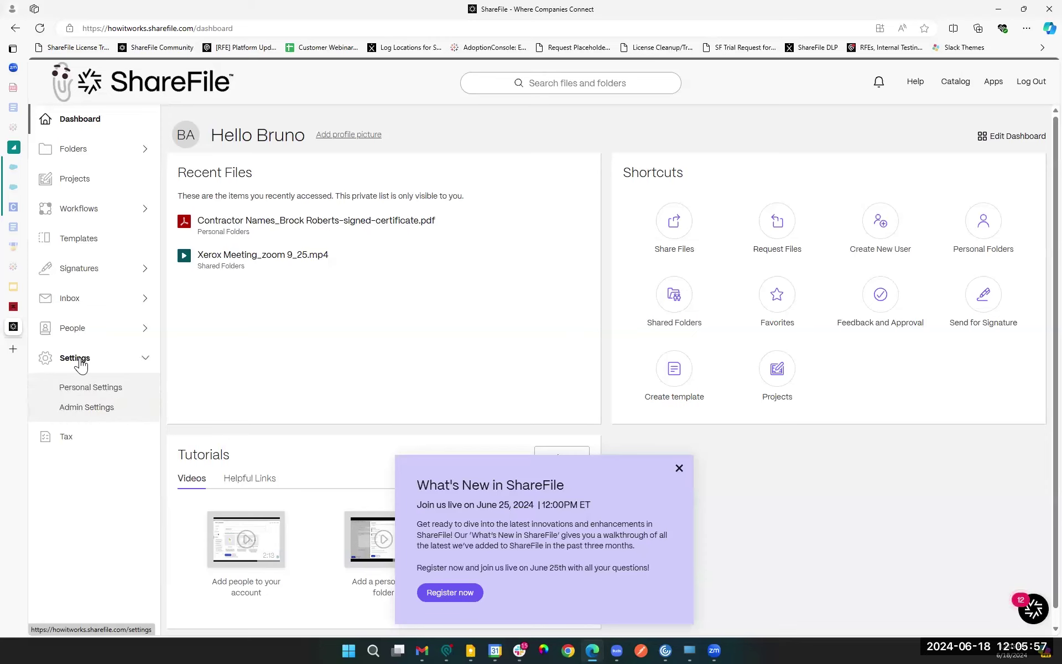
left_click(101, 408)
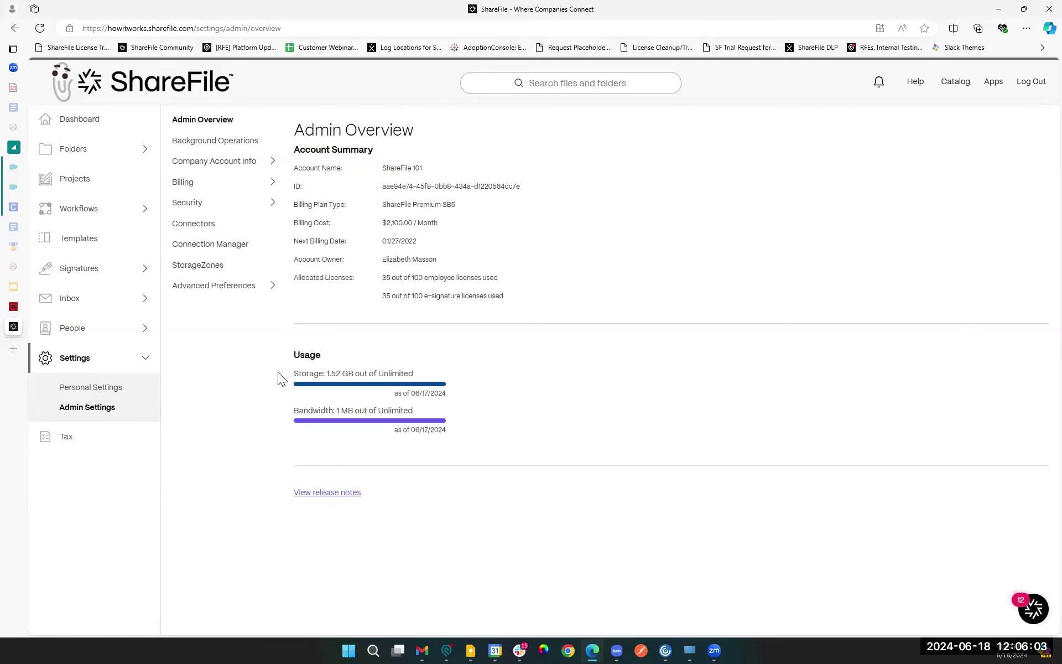
left_click(14, 306)
Step: Open the ACME account's Admin Overview via Settings > Admin Settings
left_click(77, 360)
left_click(79, 414)
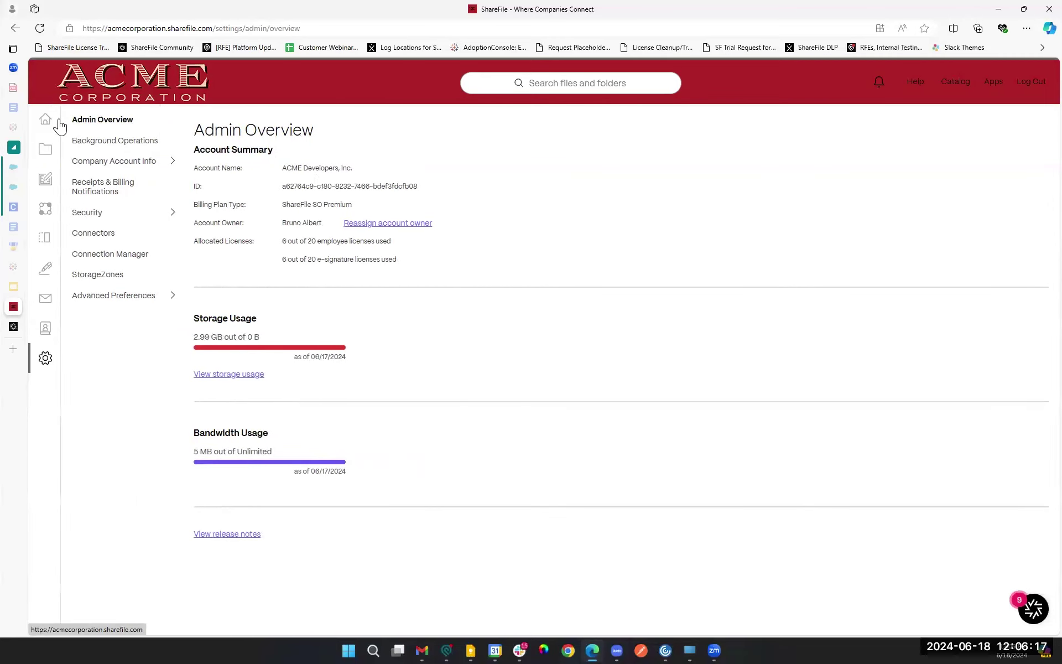
mouse_move(55, 128)
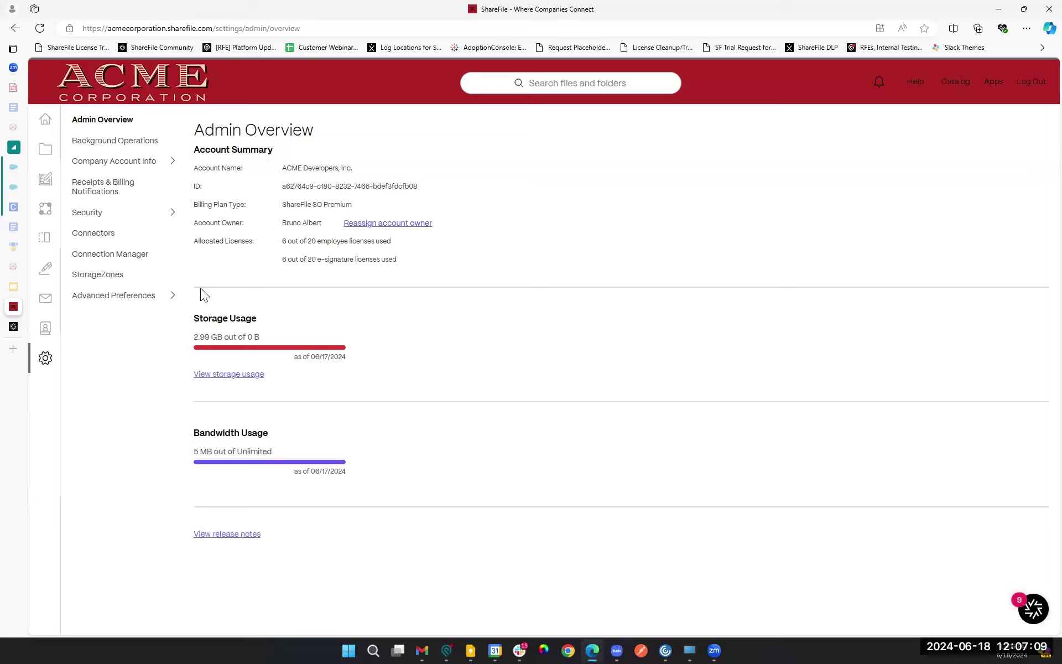
left_click_drag(195, 336, 260, 337)
left_click(241, 460)
triple_click(404, 261)
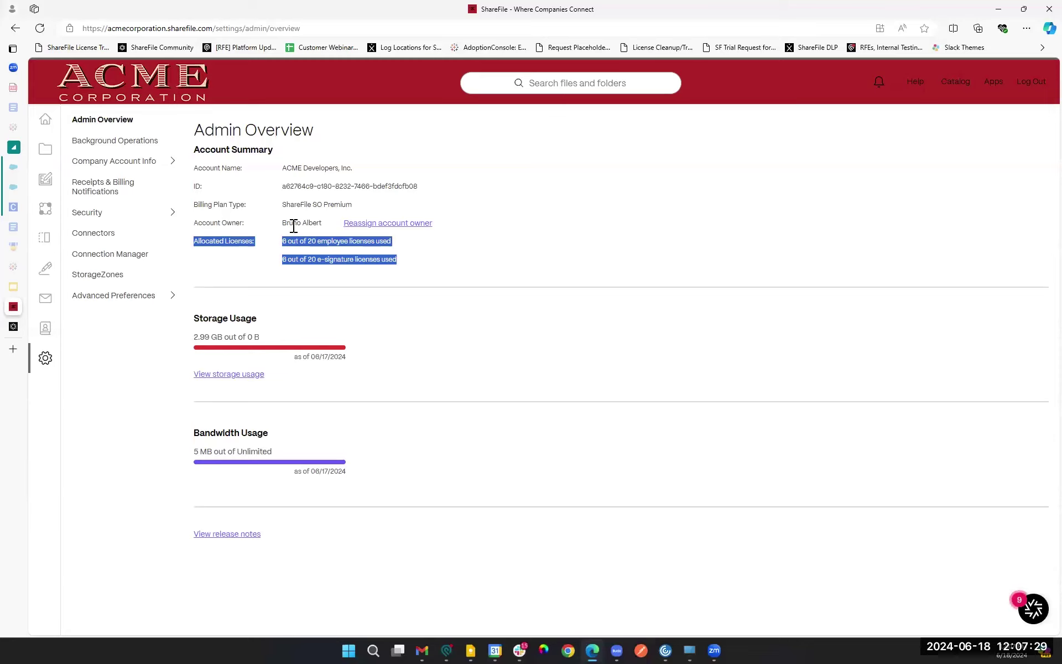
left_click(290, 226)
double_click(288, 224)
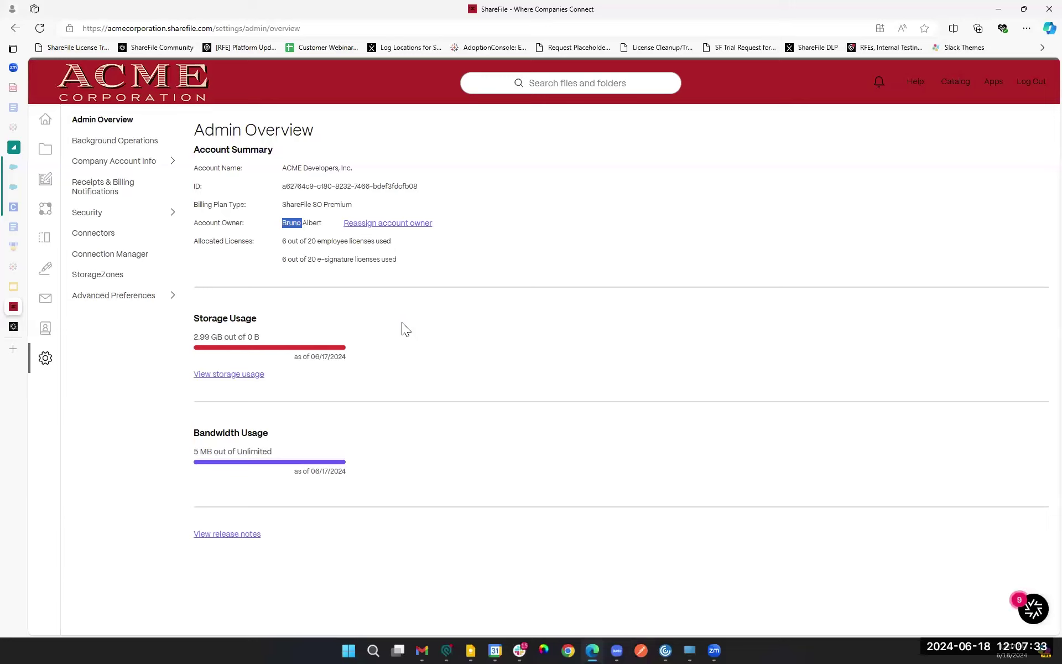
left_click(297, 227)
Step: Expand Company Account Info to reveal Reporting, Notification History and Edit Company Branding
left_click(97, 161)
left_click(133, 161)
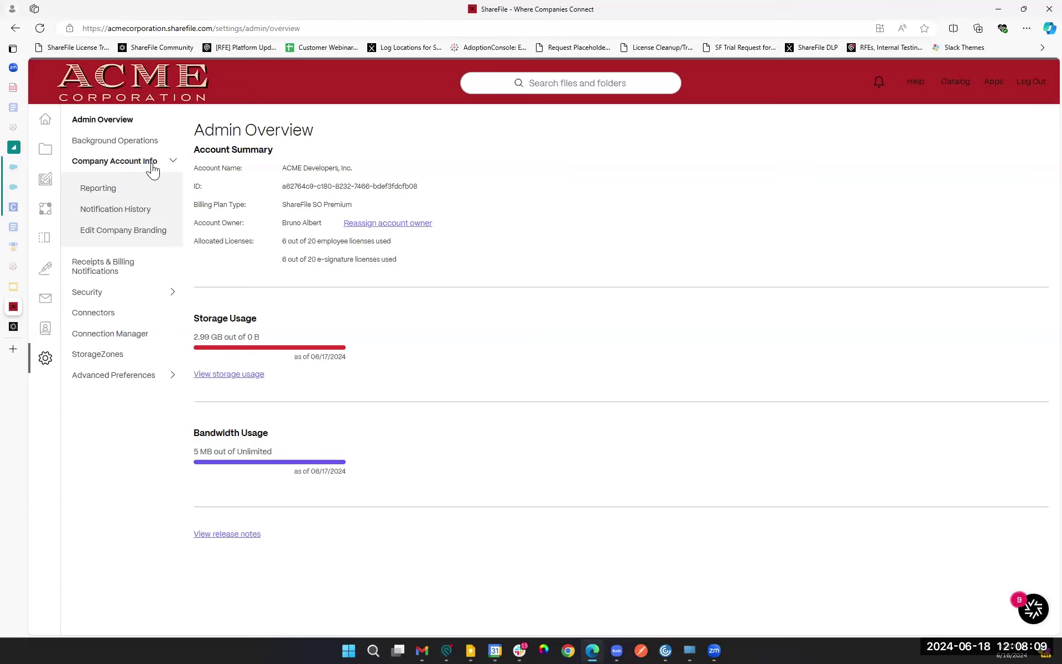
Step: Open Edit Company Branding and select the entire Account Name text
left_click(125, 232)
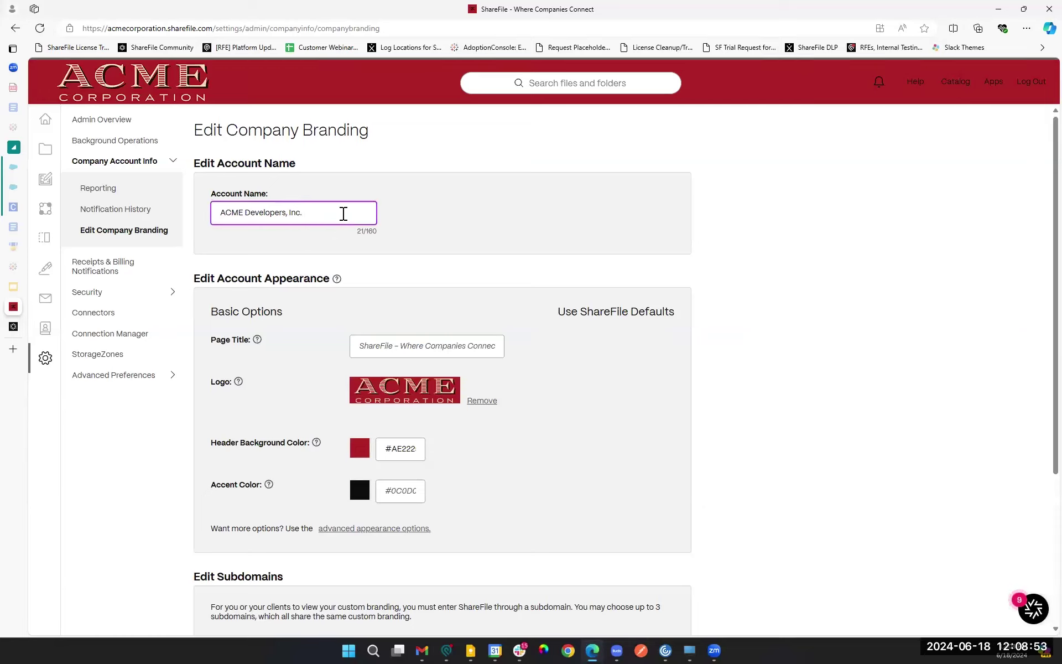
key("ctrl+shift+Left")
key("ctrl+shift+Left")
triple_click(337, 216)
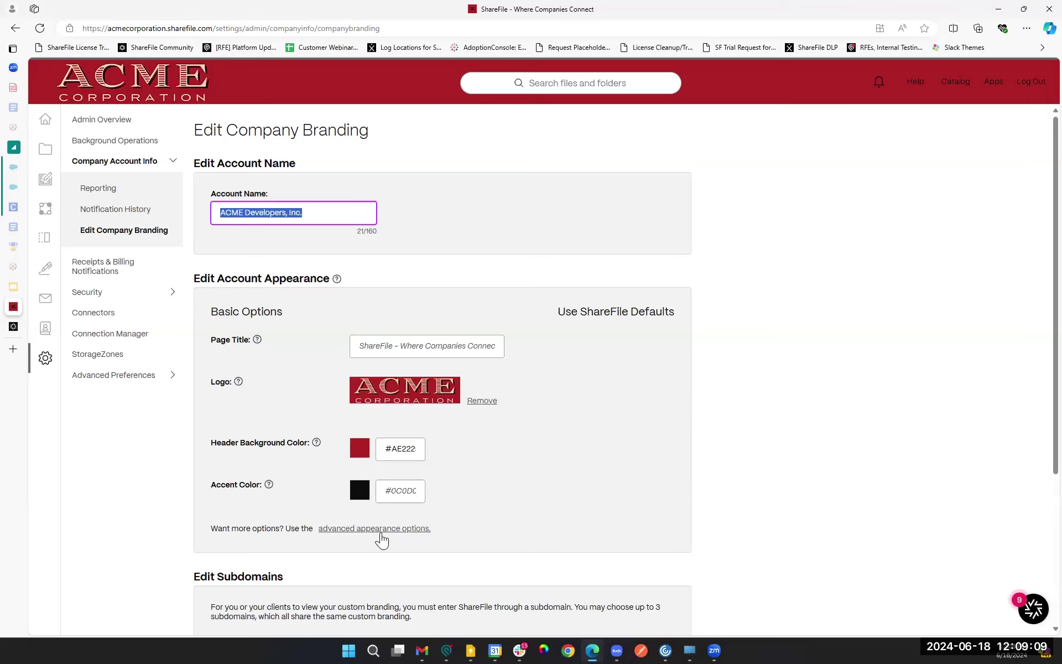
scroll(372, 528, "down", 2)
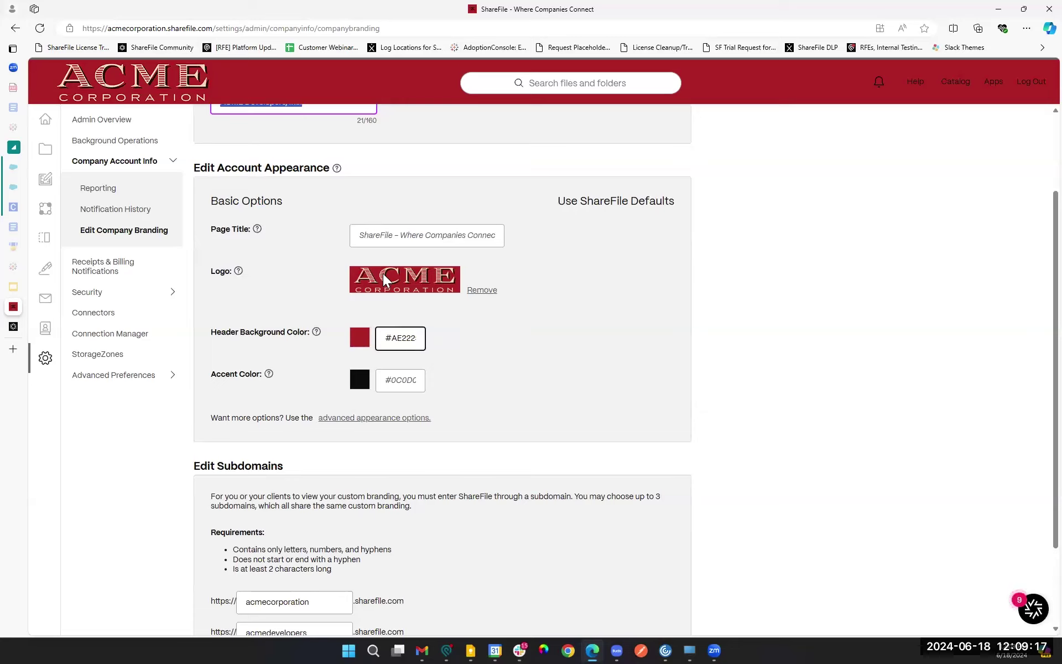
left_click(357, 235)
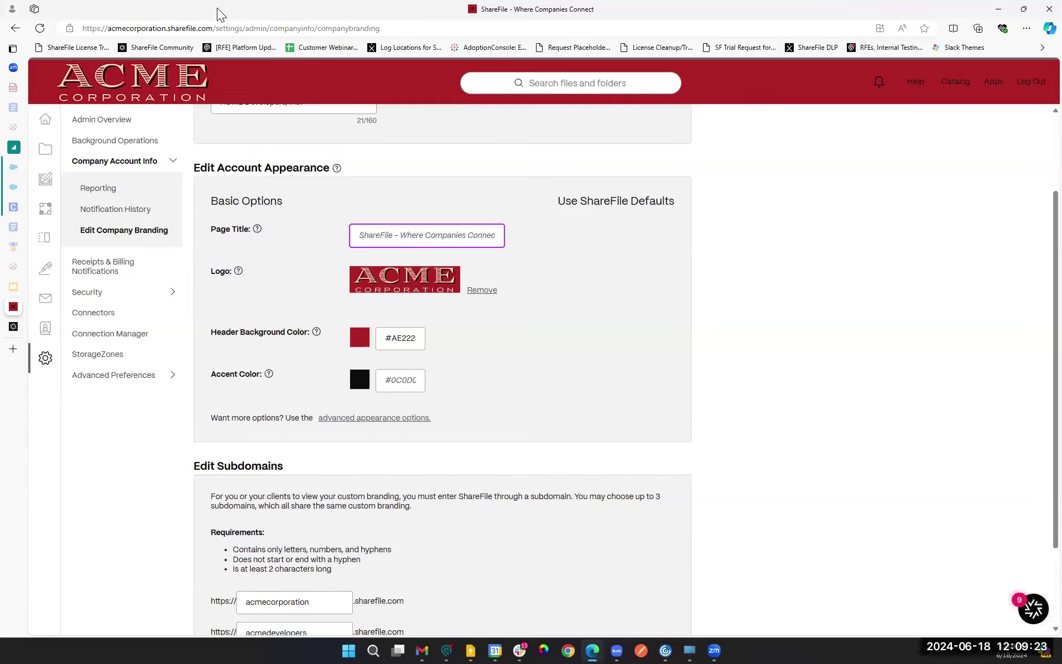
scroll(609, 441, "down", 2)
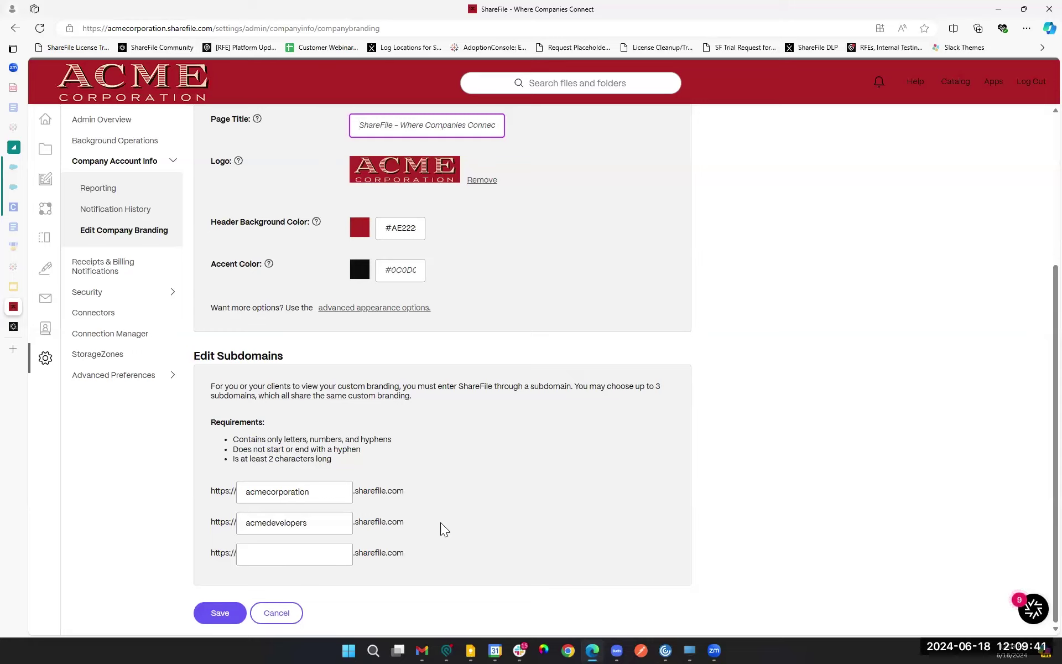
left_click(326, 492)
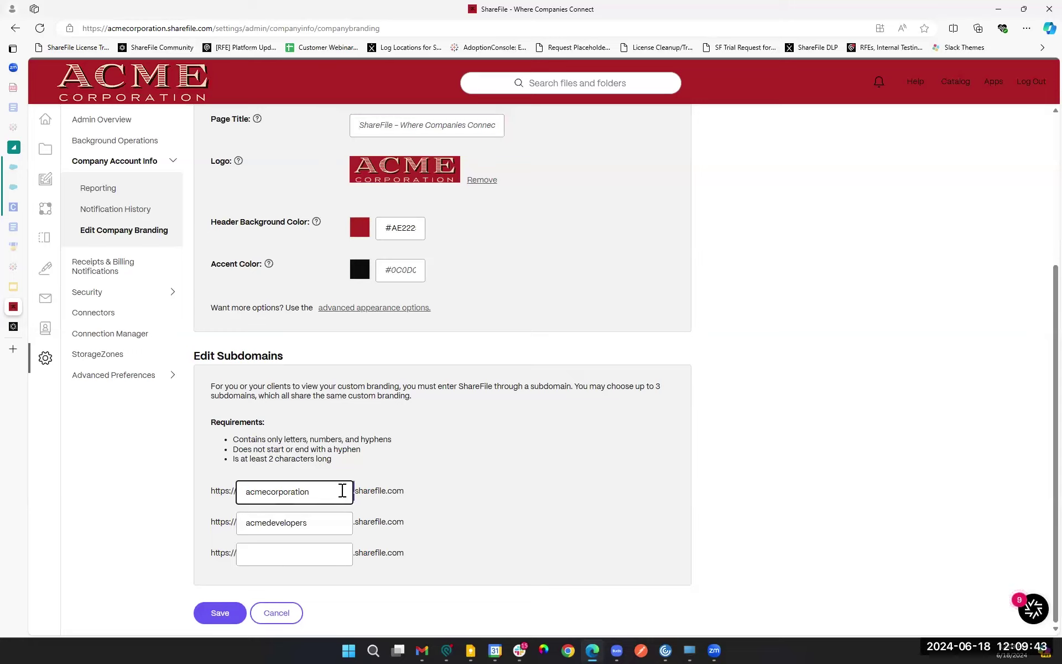
left_click_drag(337, 491, 248, 492)
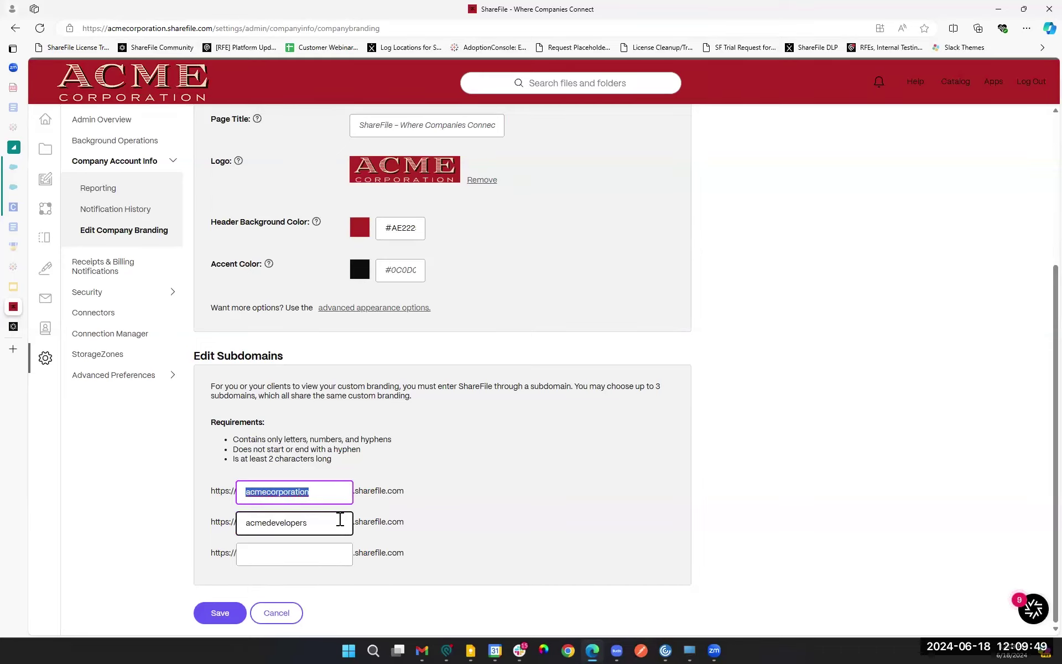
right_click(323, 497)
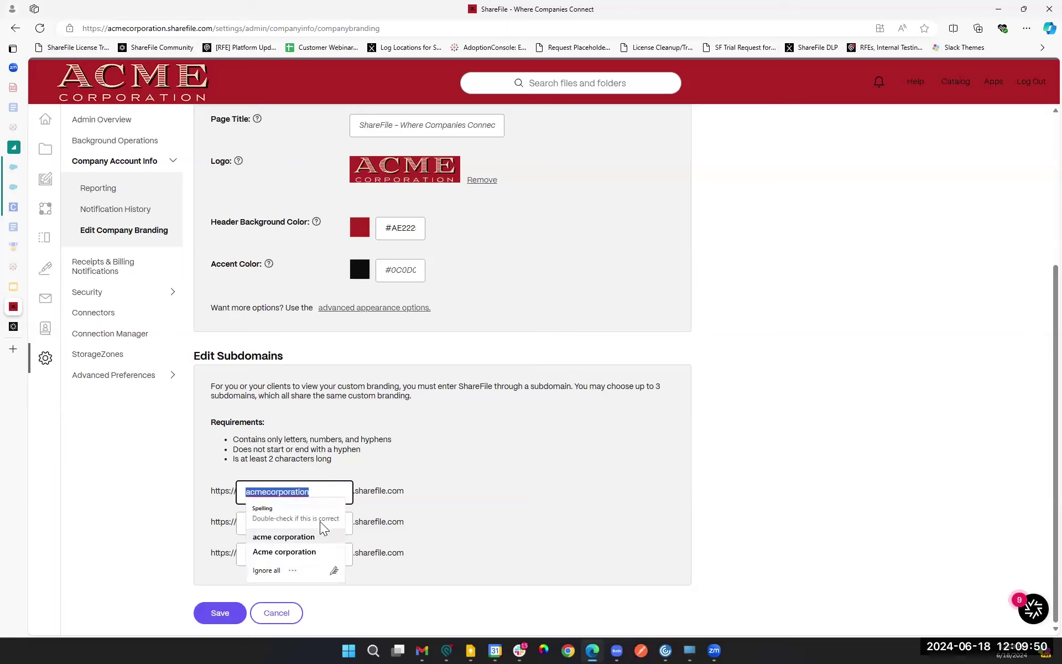
left_click(524, 517)
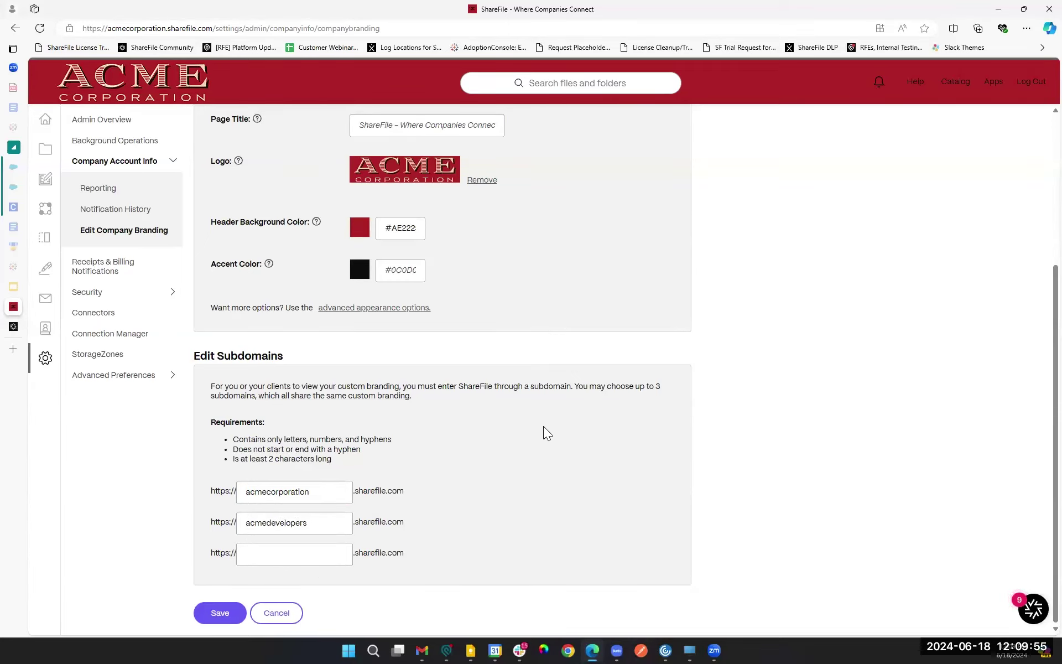
left_click(248, 492)
double_click(323, 497)
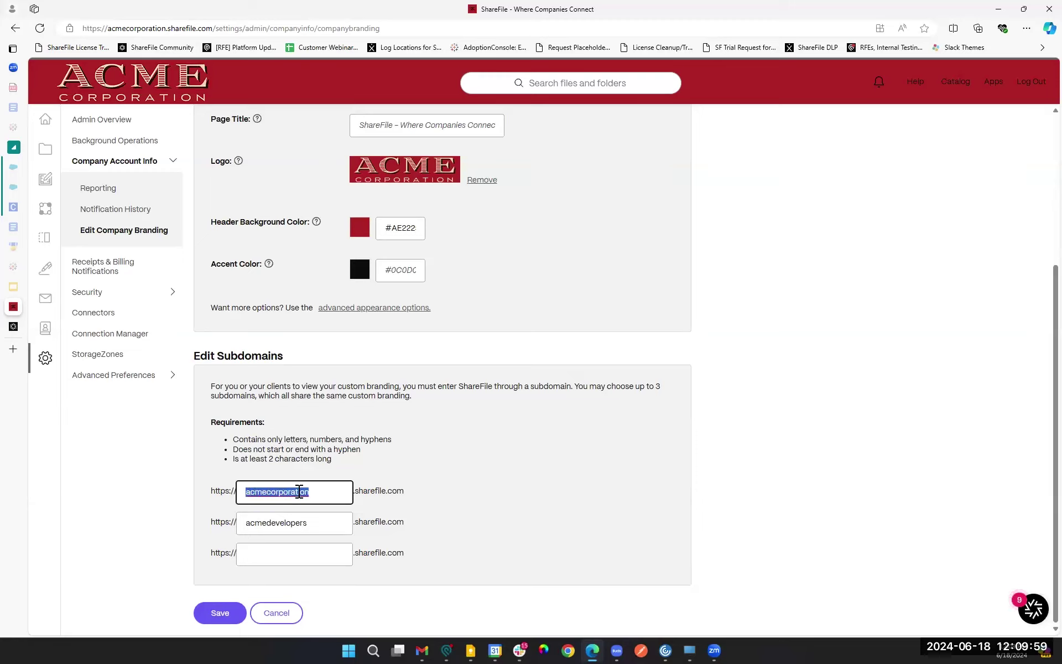
left_click(301, 522)
double_click(337, 525)
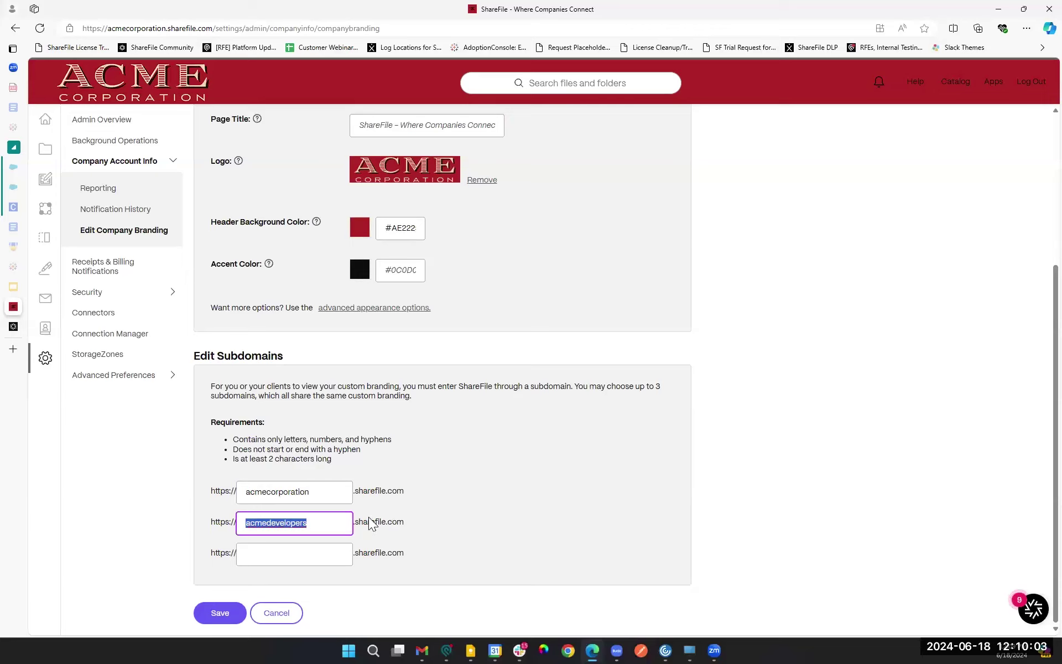
left_click(266, 555)
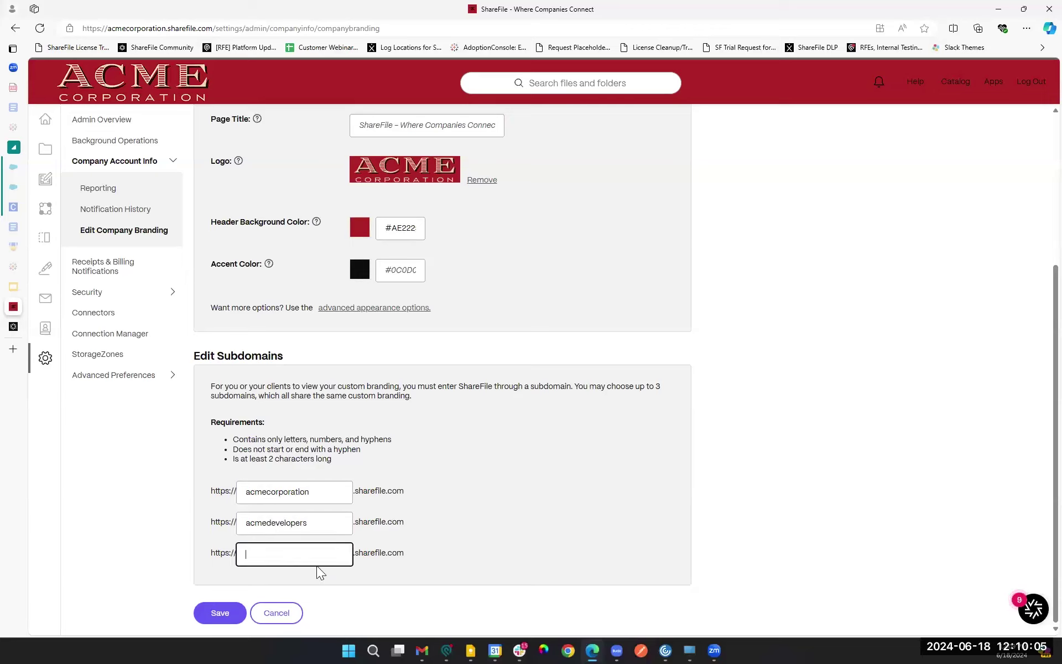
type("whateveriprefer")
double_click(330, 562)
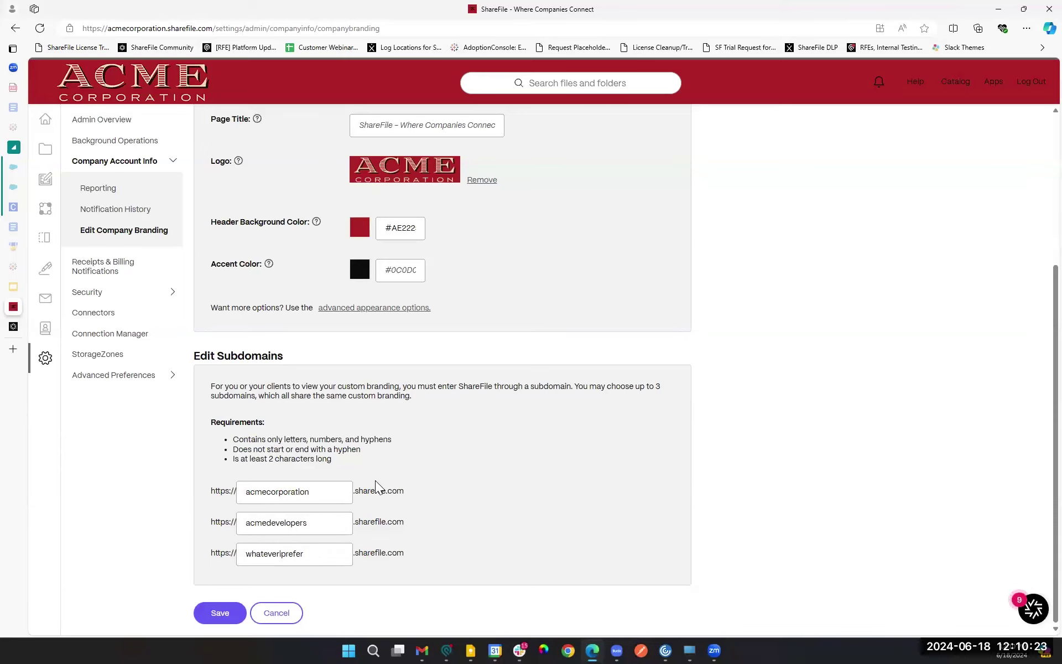
left_click(297, 555)
key("ctrl+a")
key("BackSpace")
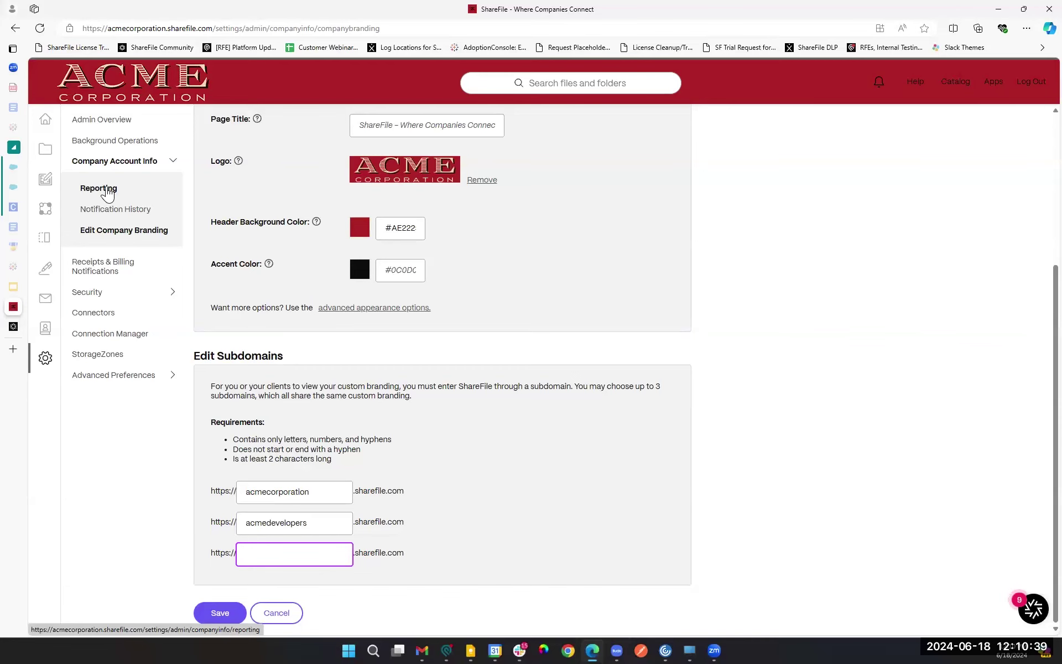
Step: Open Account Reporting under Company Account Info and view the empty Recurring Reports list
left_click(108, 191)
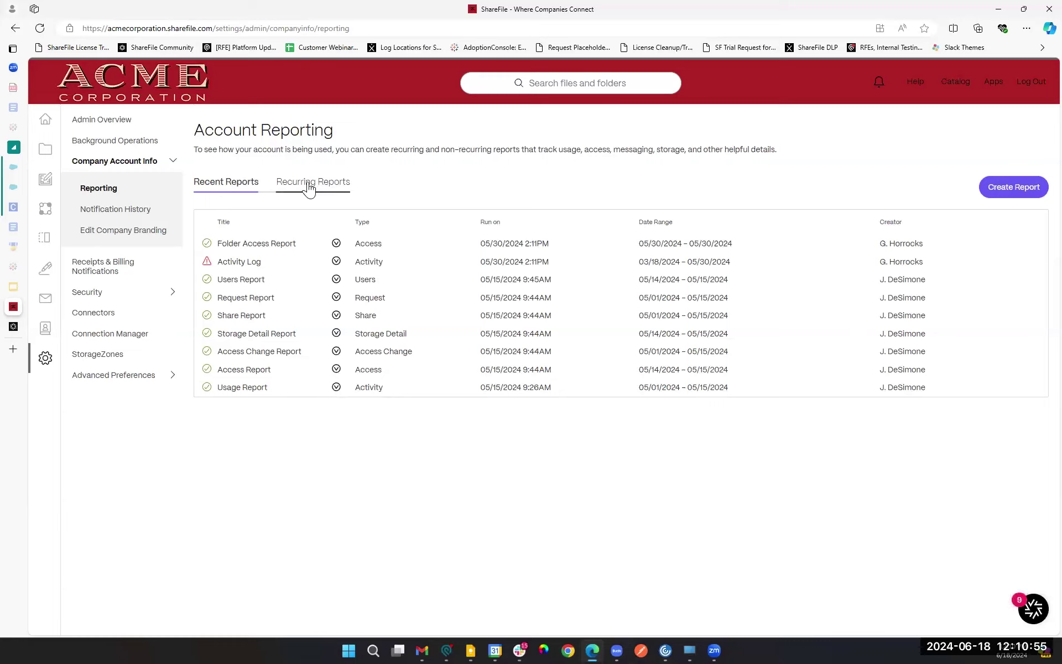
left_click(308, 185)
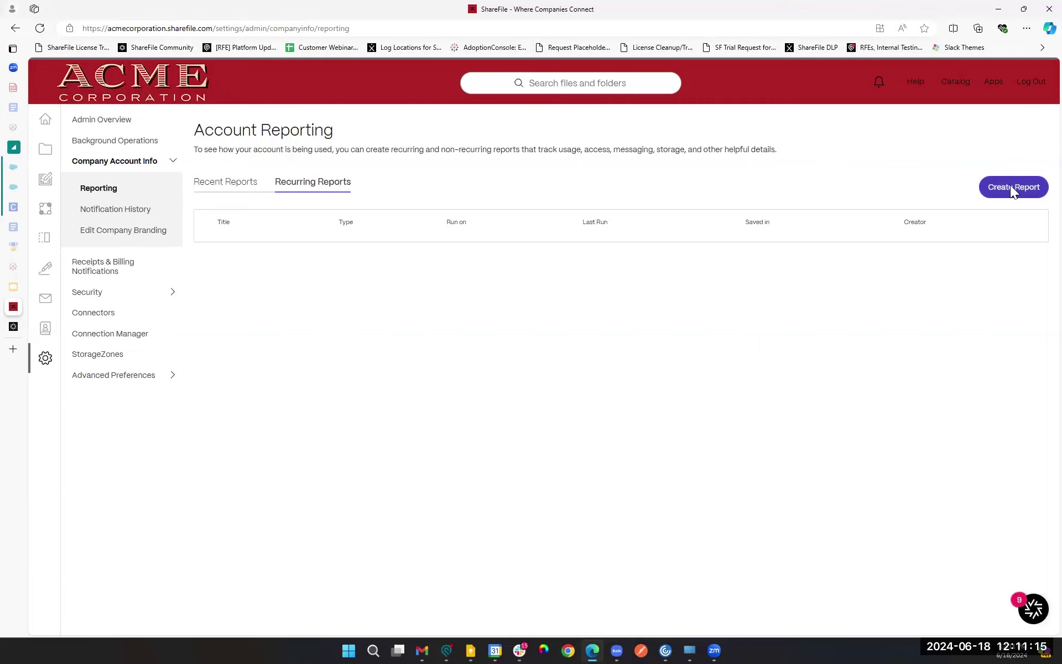
Step: Open the Create Report dialog from the Account Reporting page
left_click(1010, 187)
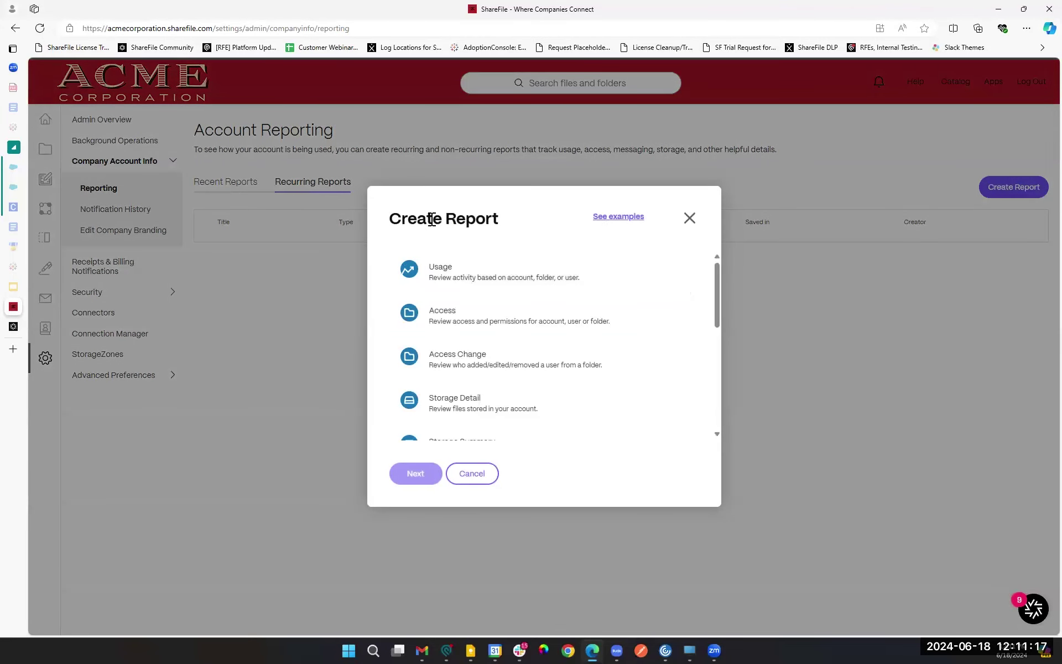
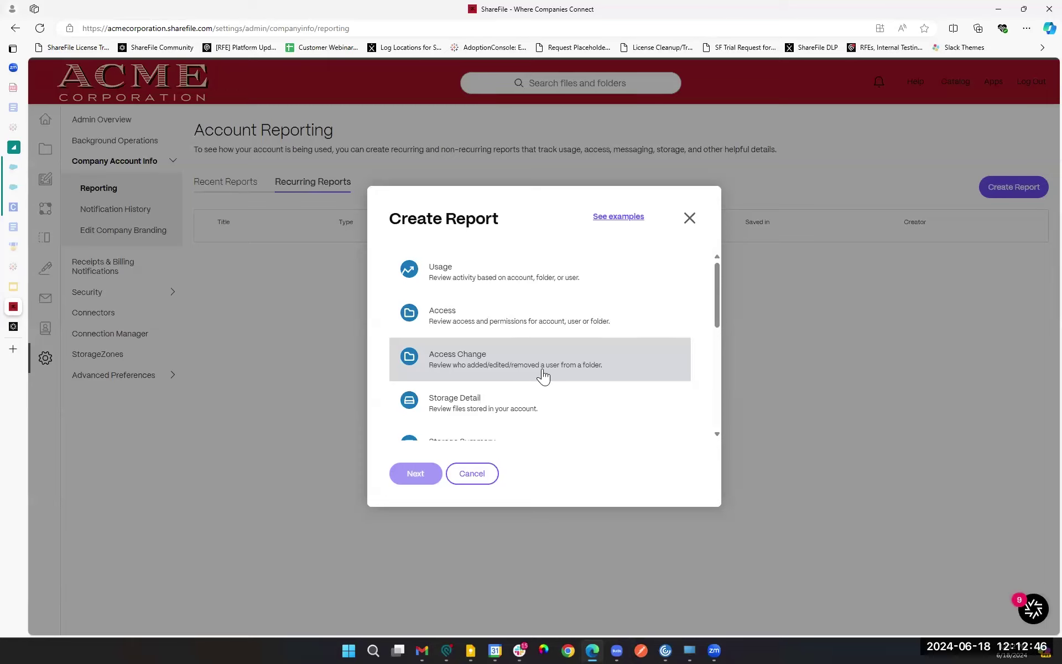
Step: Scroll down through the report types such as Usage, Access and Messaging, then return to the top
left_click_drag(718, 321, 717, 370)
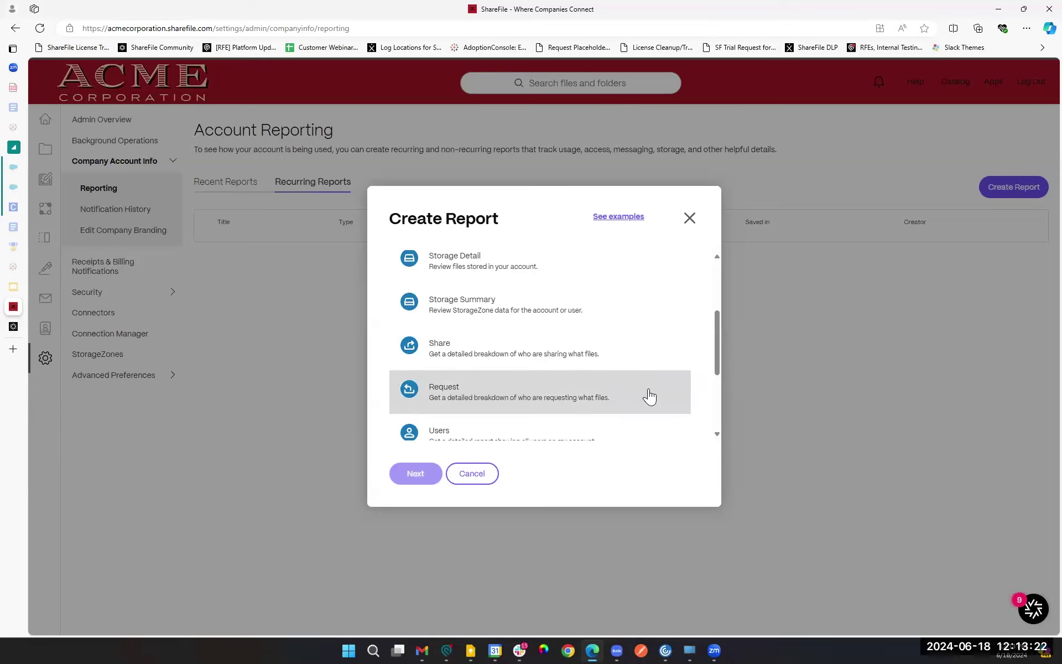
left_click_drag(720, 361, 717, 402)
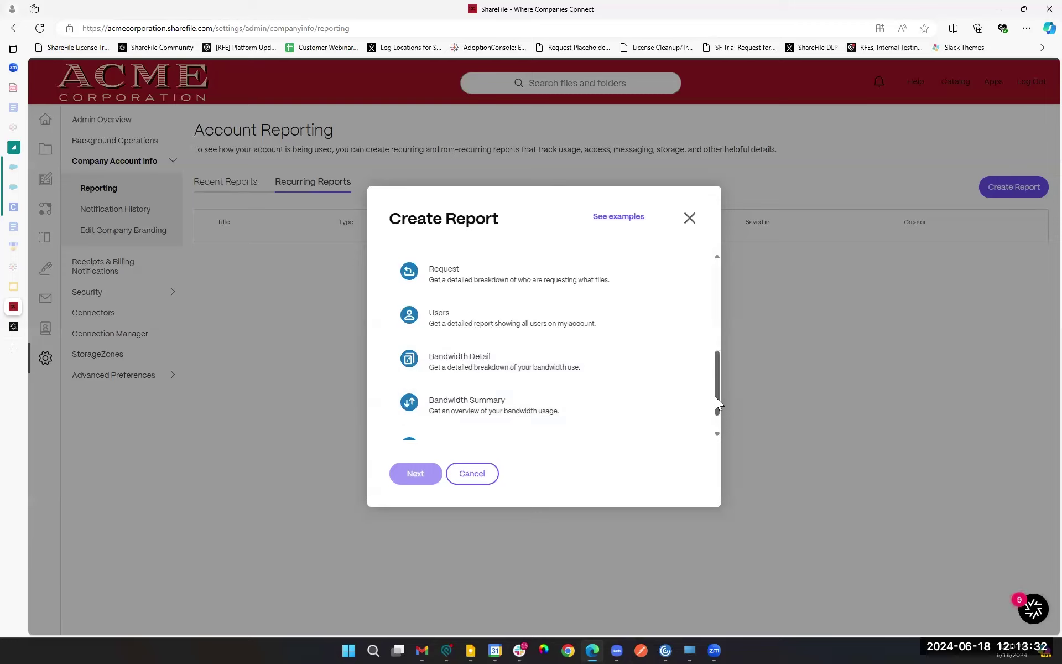
left_click_drag(717, 403, 719, 424)
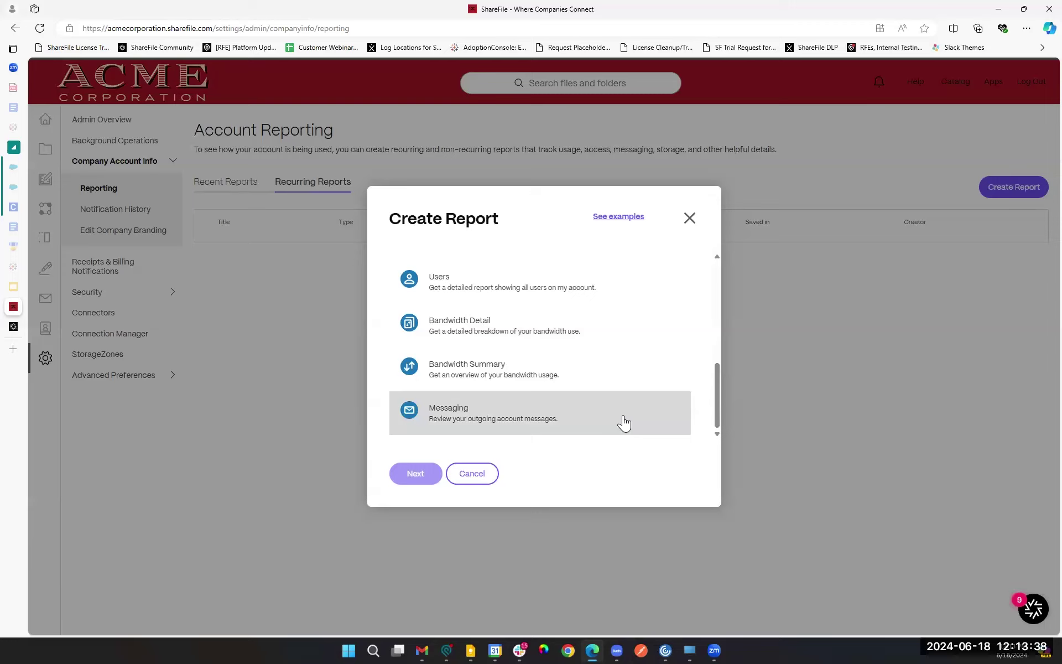
scroll(551, 368, "up", 5)
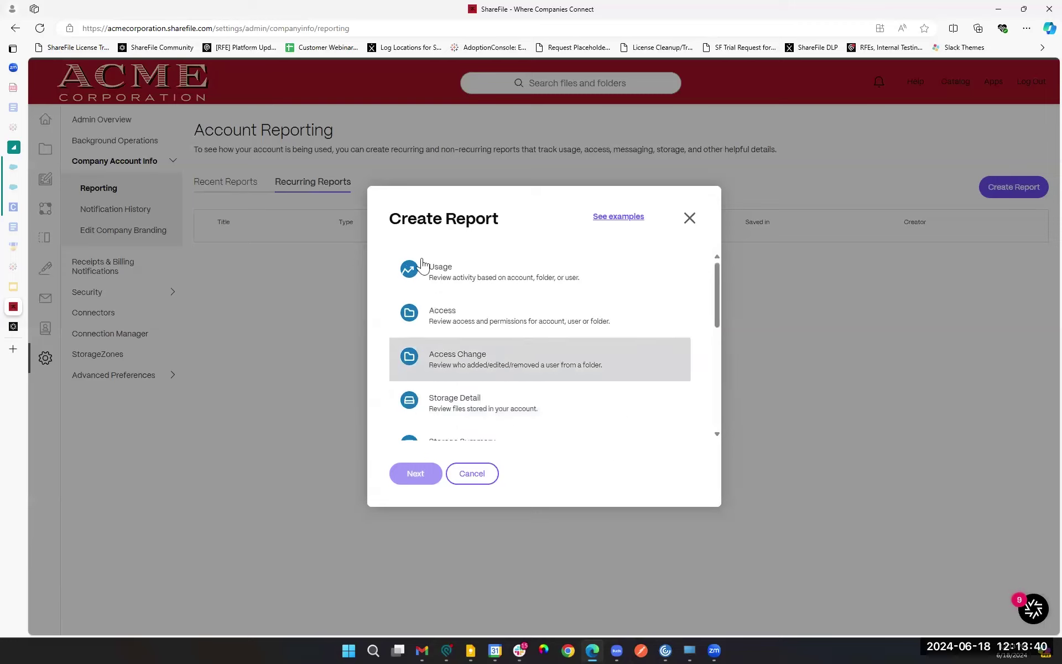
Step: Choose the Usage report, make it recurring, and exclude Login and Download/View activity
left_click(513, 287)
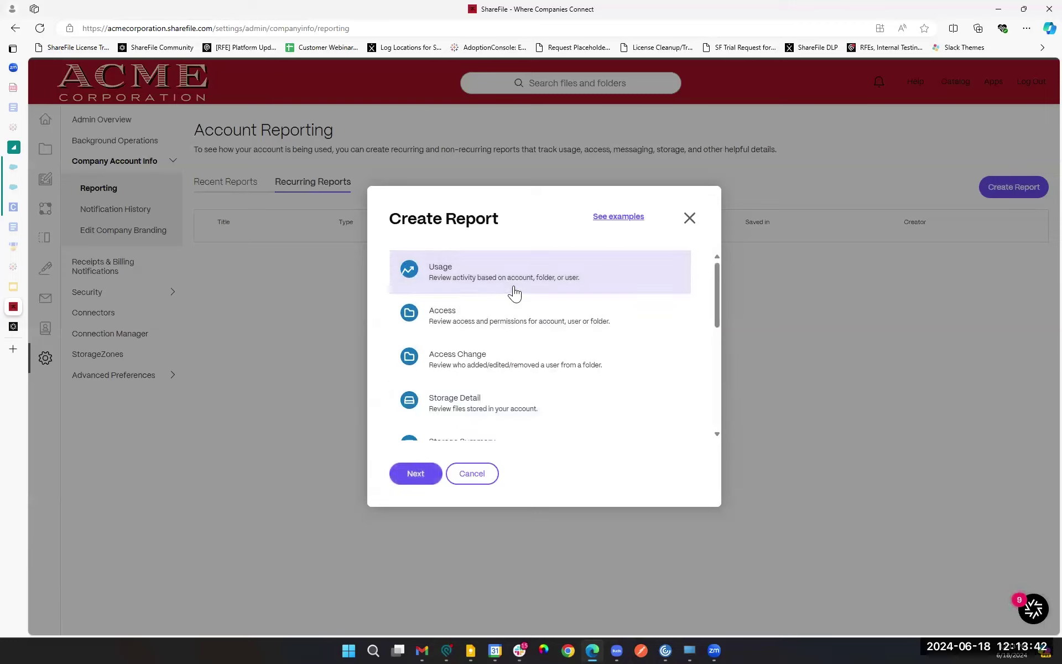
left_click(416, 476)
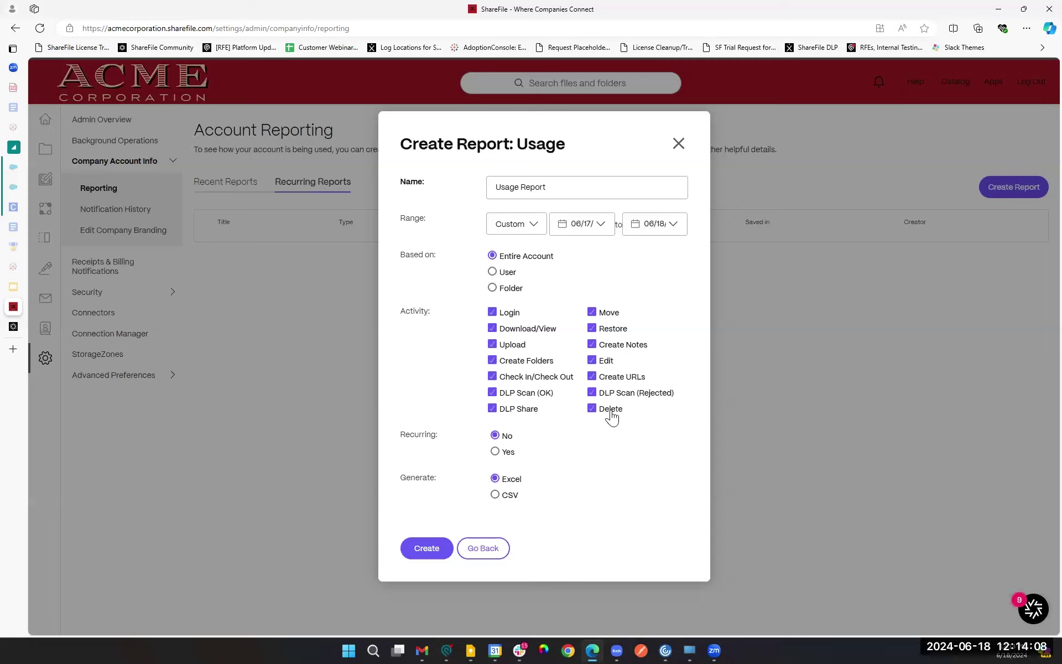
left_click(505, 454)
left_click(492, 312)
left_click(493, 328)
Step: Base the report on a single user chosen from the Address Book
left_click(493, 272)
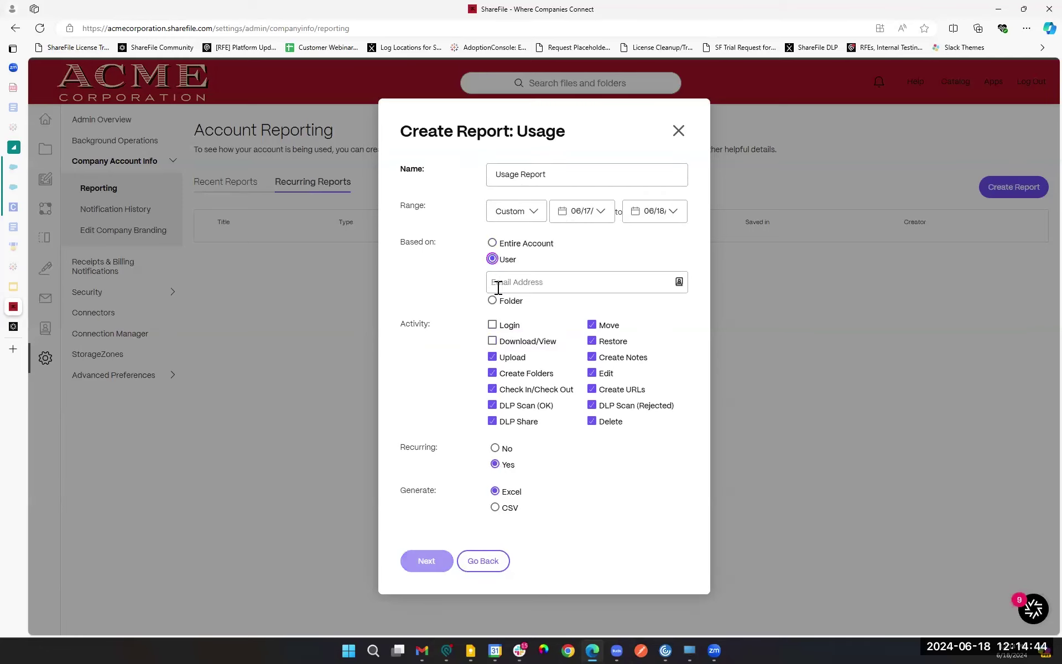
left_click(561, 282)
left_click(679, 282)
left_click(457, 305)
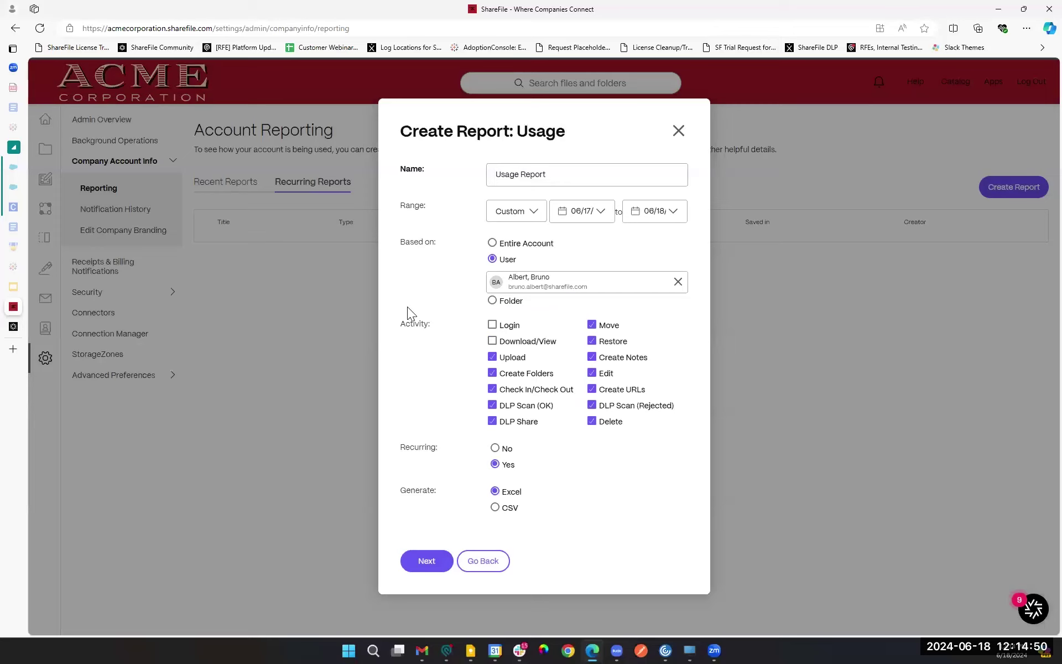
Step: Base the report instead on the Shared Folders > ACME Construction folder, including subfolders
left_click(492, 301)
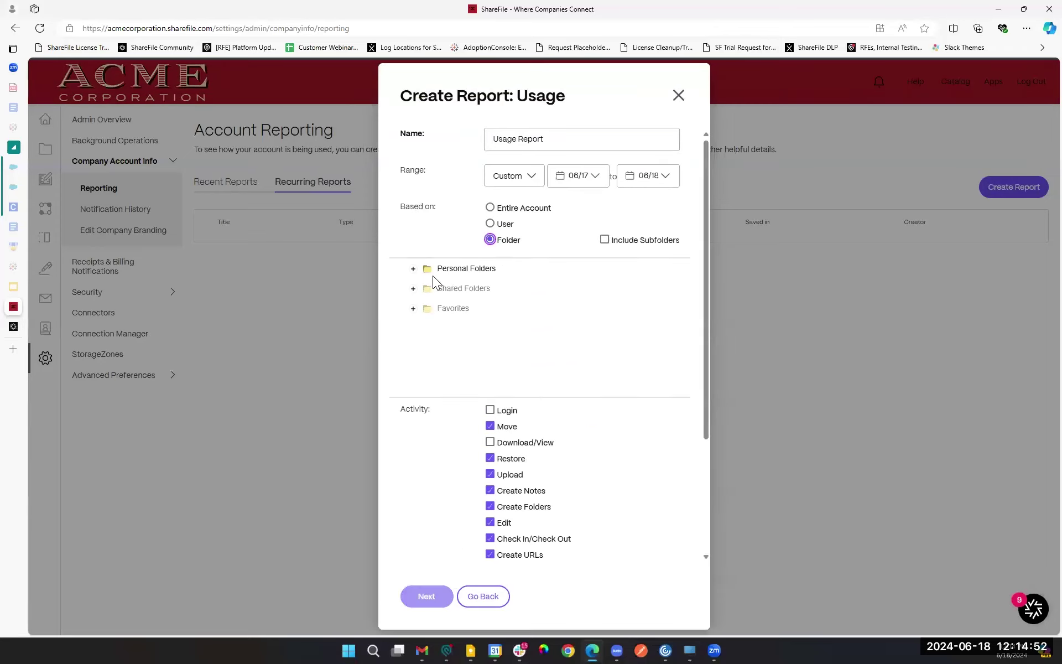
left_click(413, 290)
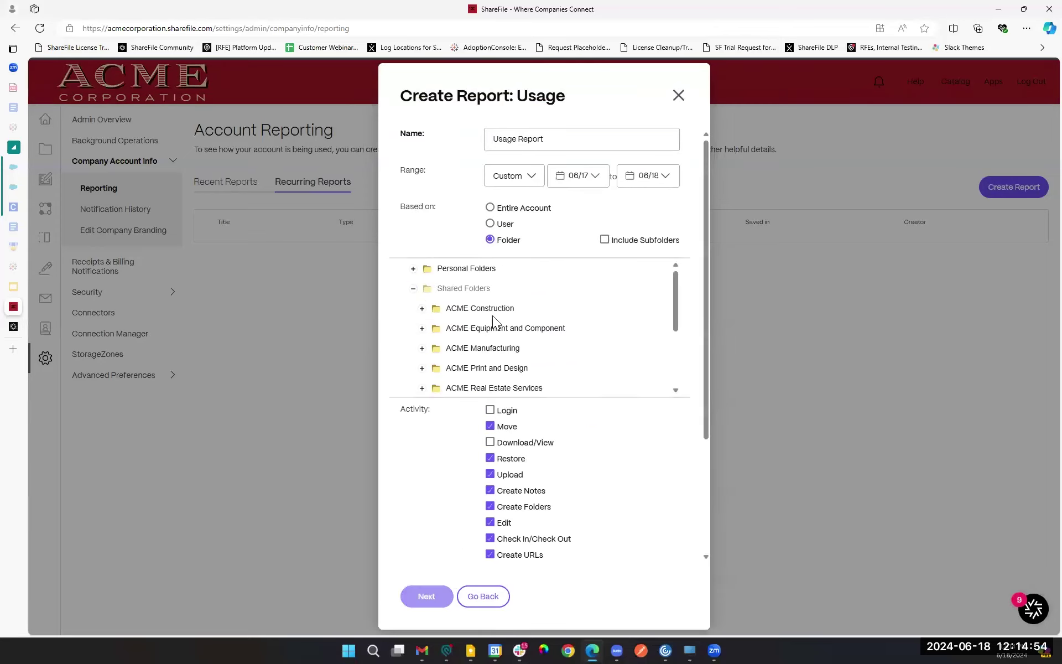
left_click(494, 317)
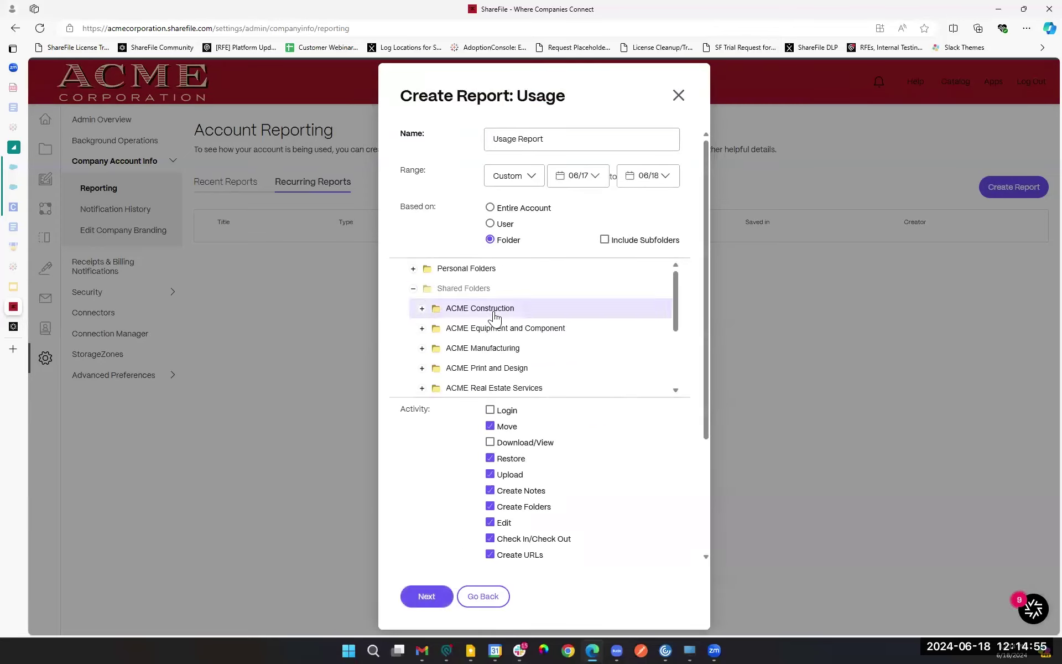
left_click(605, 242)
scroll(534, 329, "down", 3)
scroll(462, 491, "down", 3)
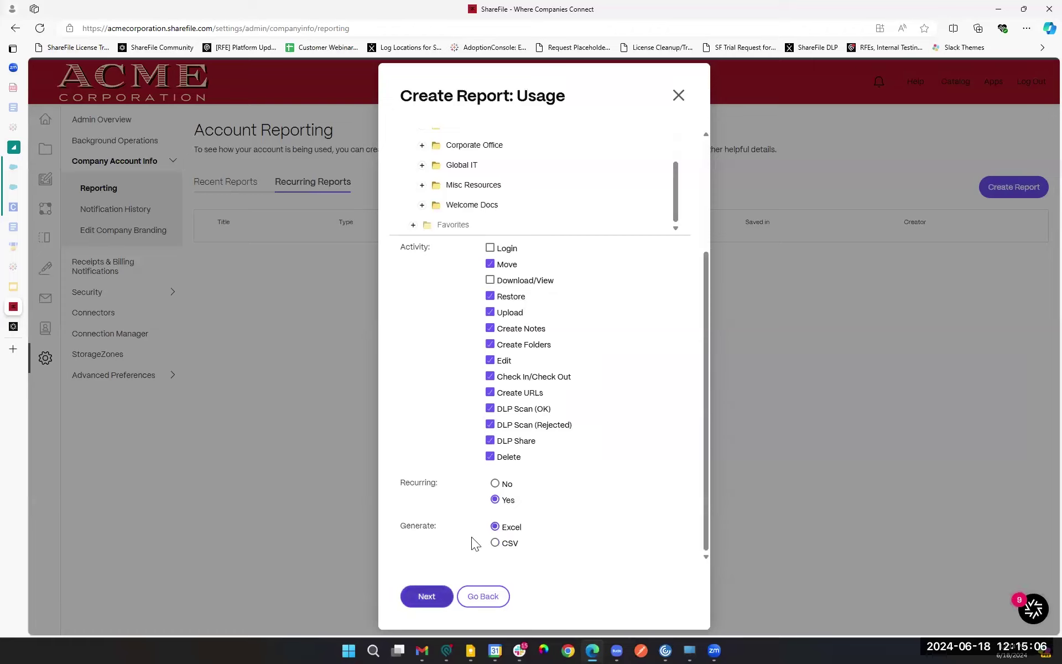
left_click(428, 595)
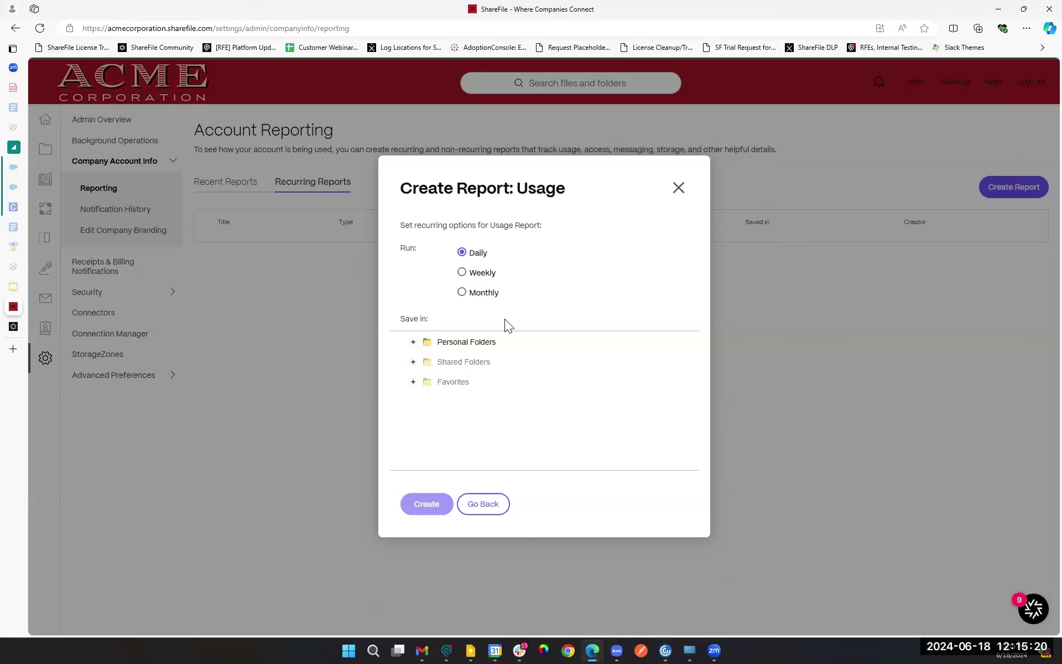
Step: Schedule the report monthly on day 26, saving to Shared Folders > Global IT
left_click(485, 293)
left_click(670, 292)
scroll(698, 387, "down", 8)
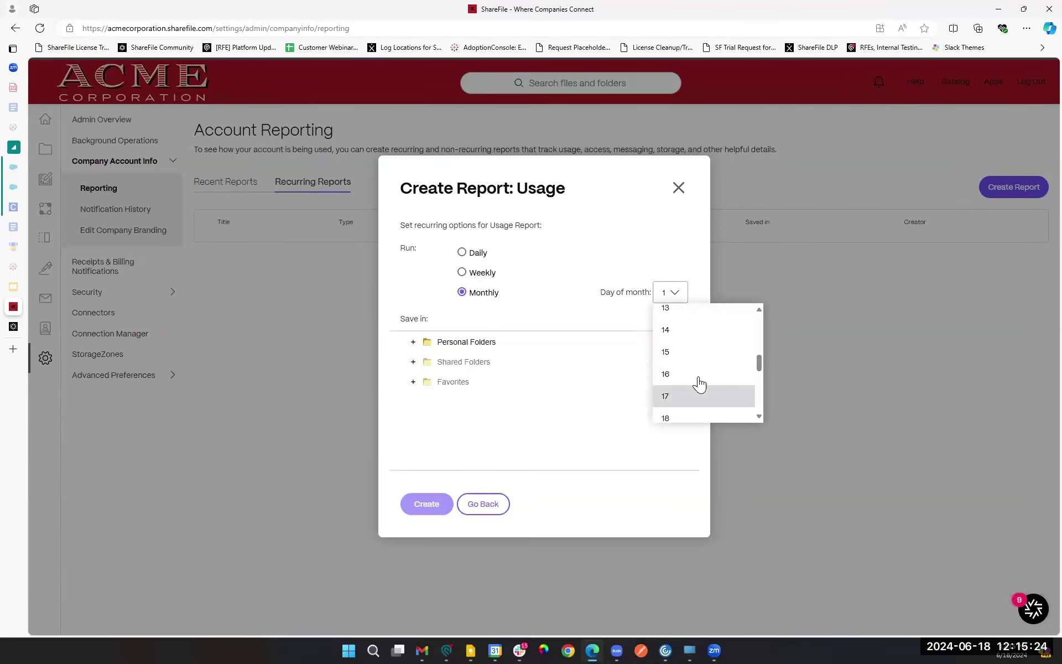
scroll(695, 409, "down", 1)
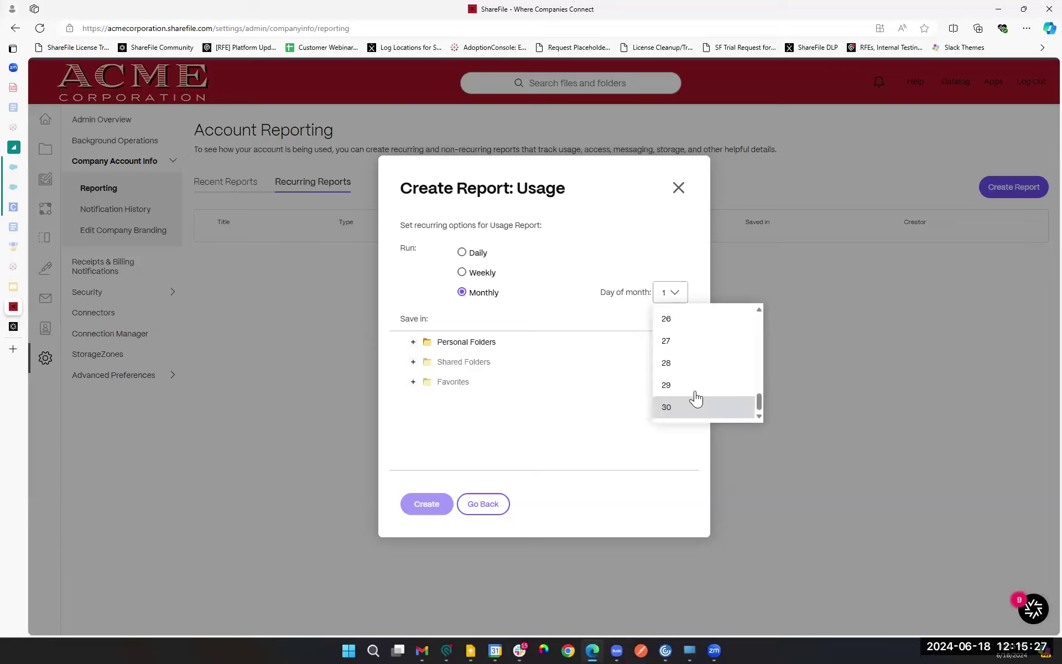
left_click(694, 322)
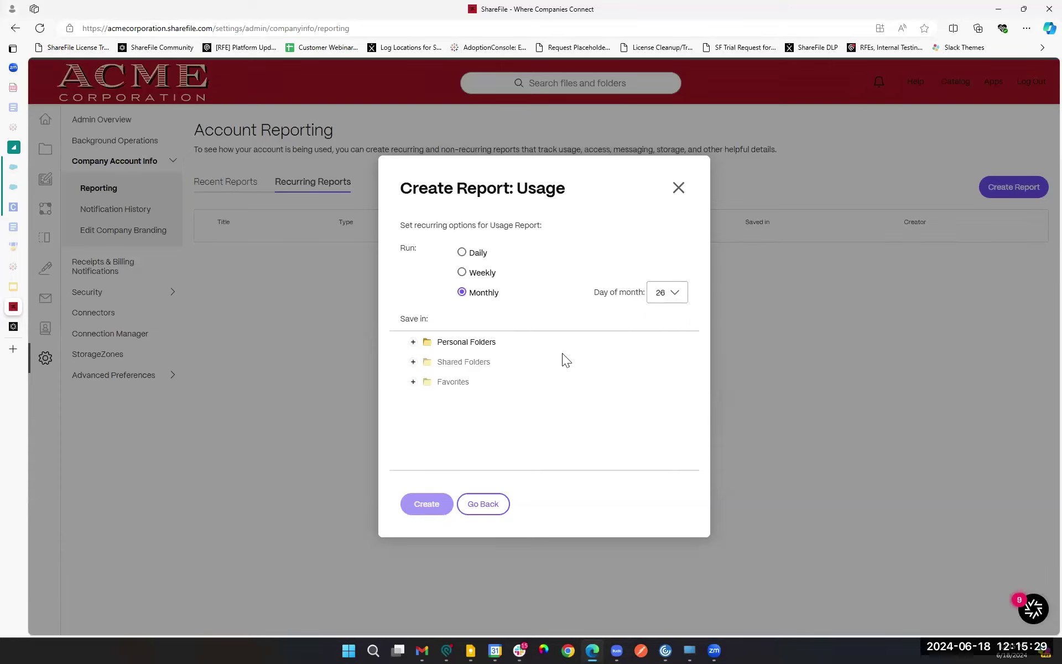
left_click(413, 362)
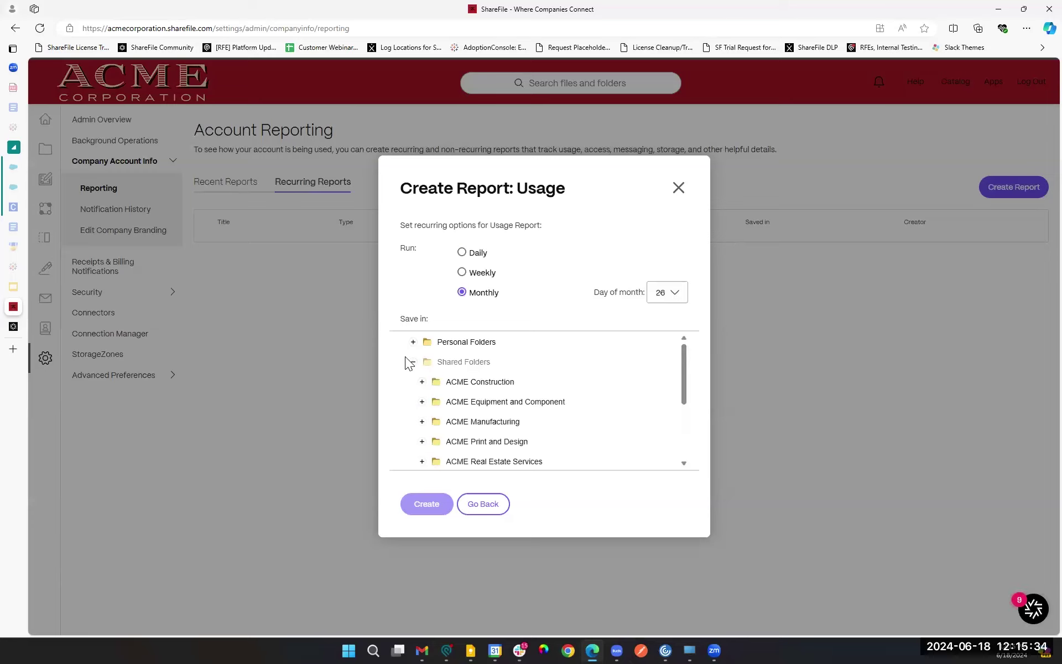
scroll(490, 385, "down", 2)
left_click(421, 416)
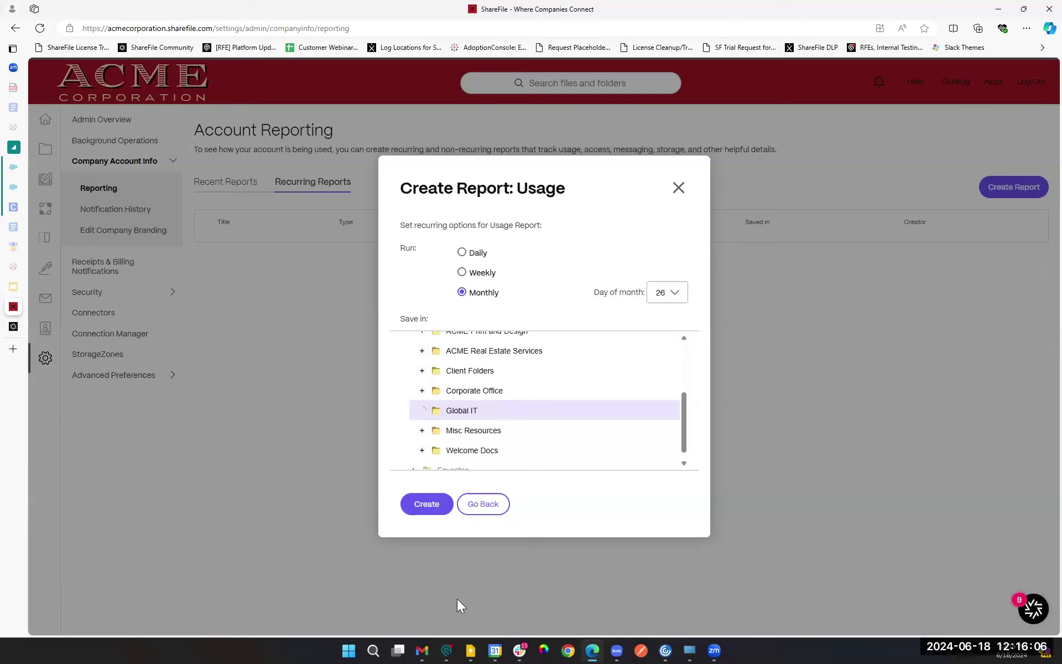
scroll(450, 408, "down", 1)
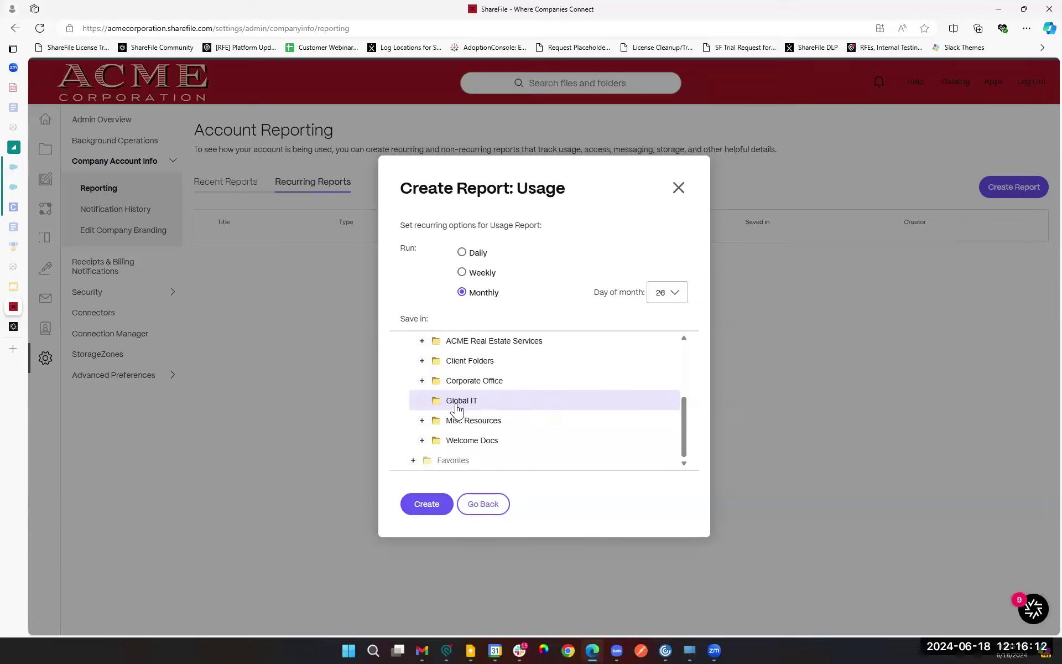
Step: Close the report setup and view the existing Usage Report from Recent Reports
left_click(679, 188)
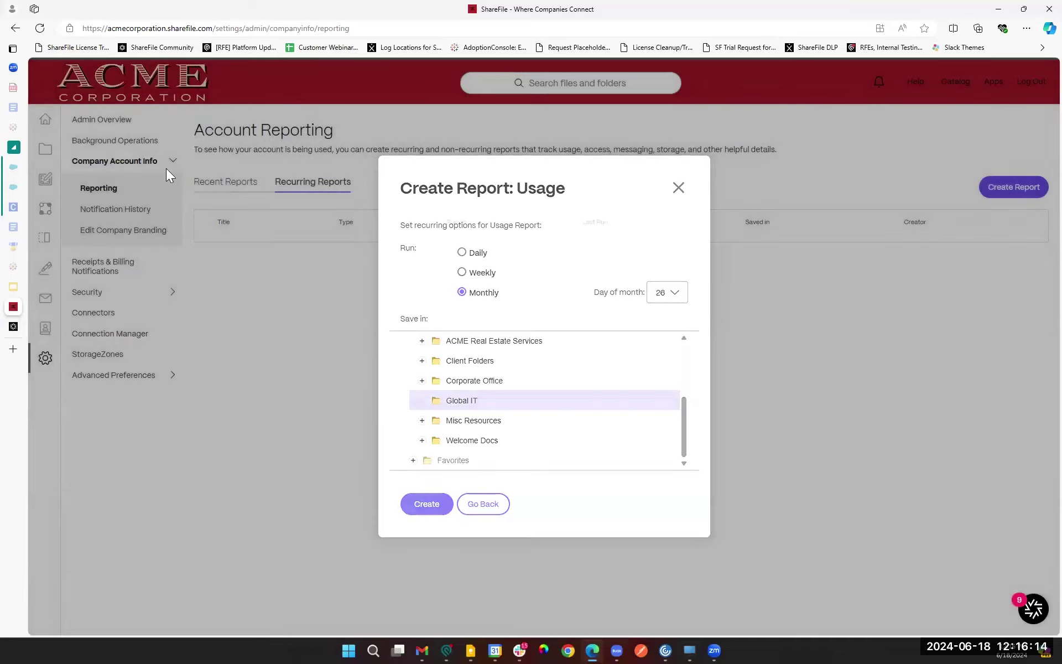
left_click(230, 181)
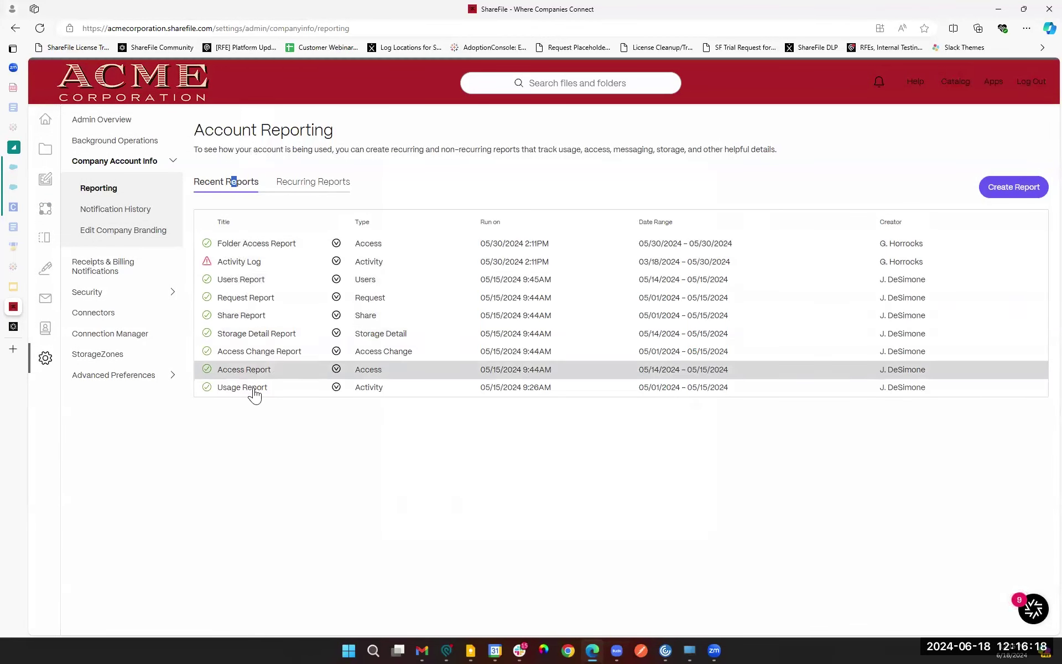
left_click(336, 387)
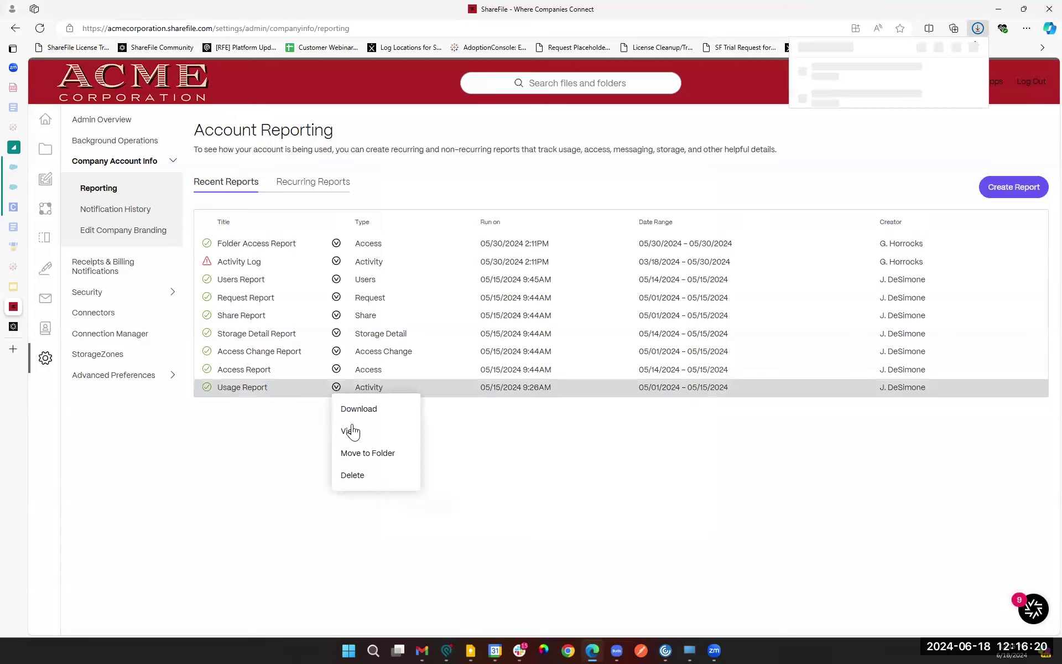
left_click(360, 429)
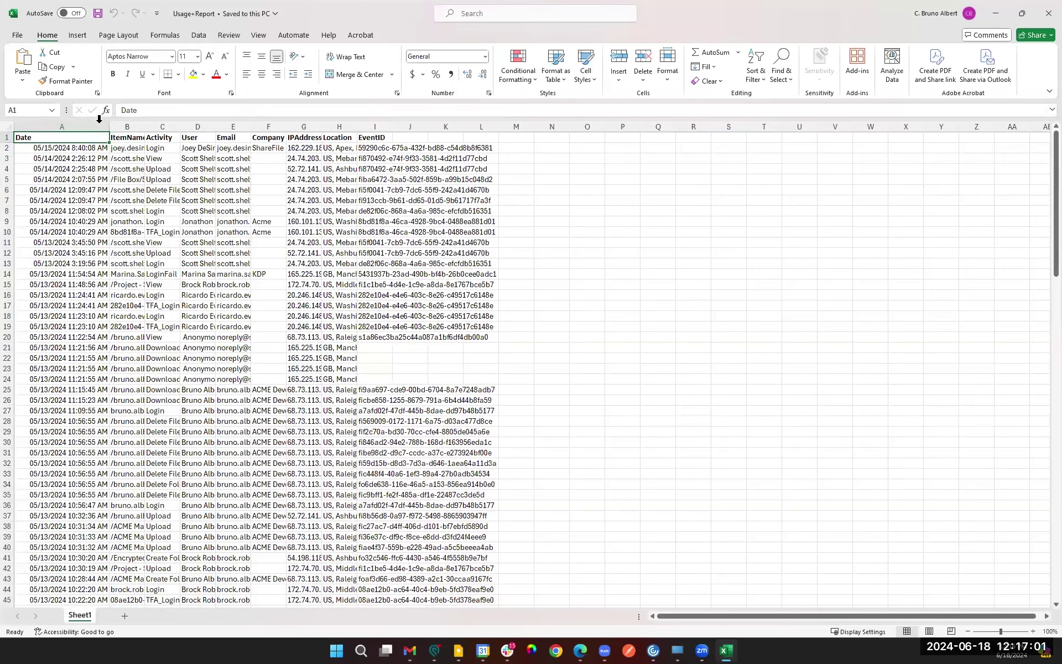
Step: Widen column A and AutoFit columns A–L, then check the full file path in B3
left_click_drag(109, 128, 156, 128)
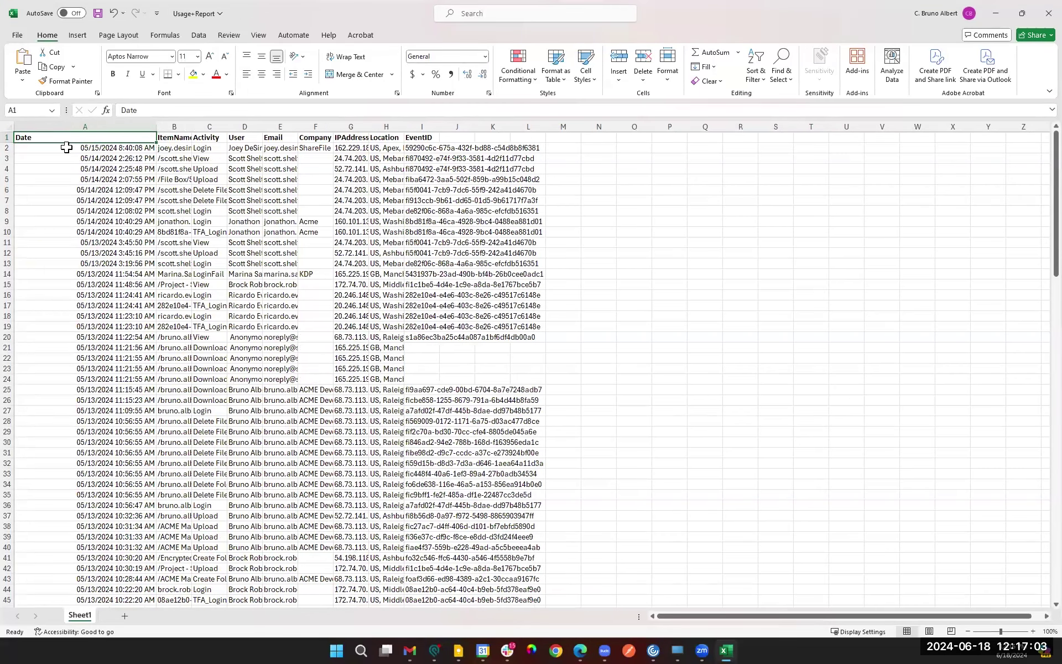
left_click_drag(71, 138, 519, 168)
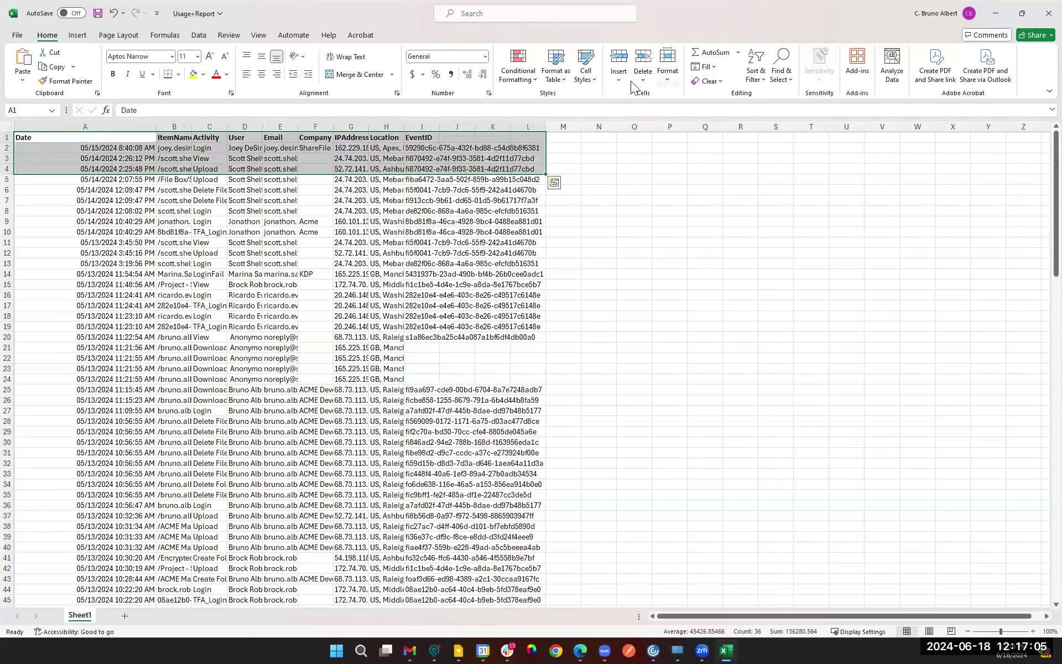
left_click(671, 78)
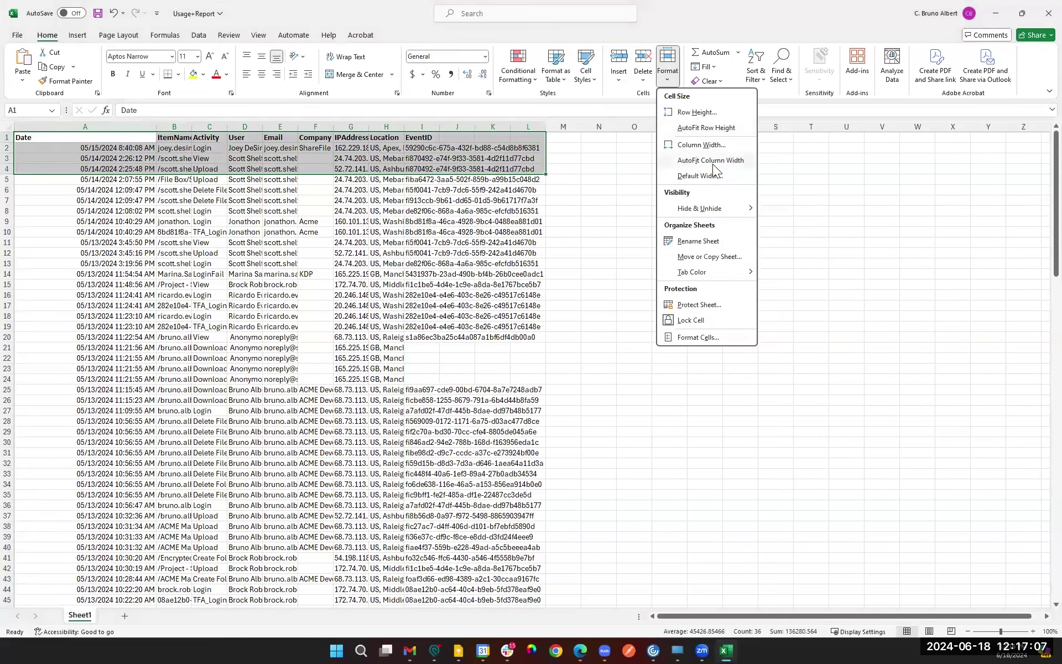
key("Escape")
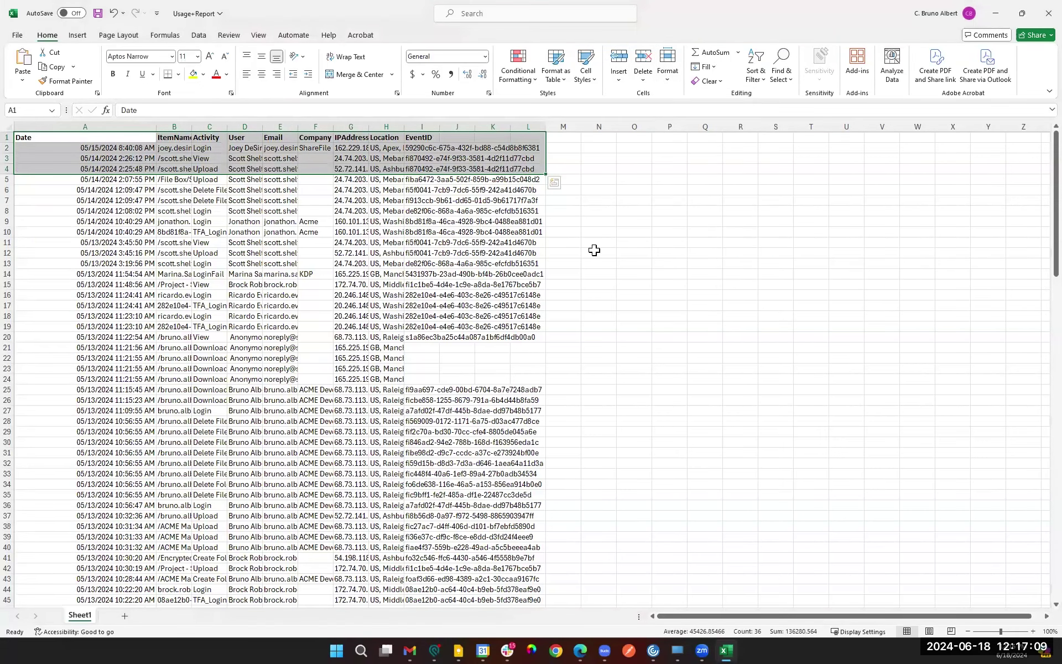
key("alt+h")
key("o")
key("i")
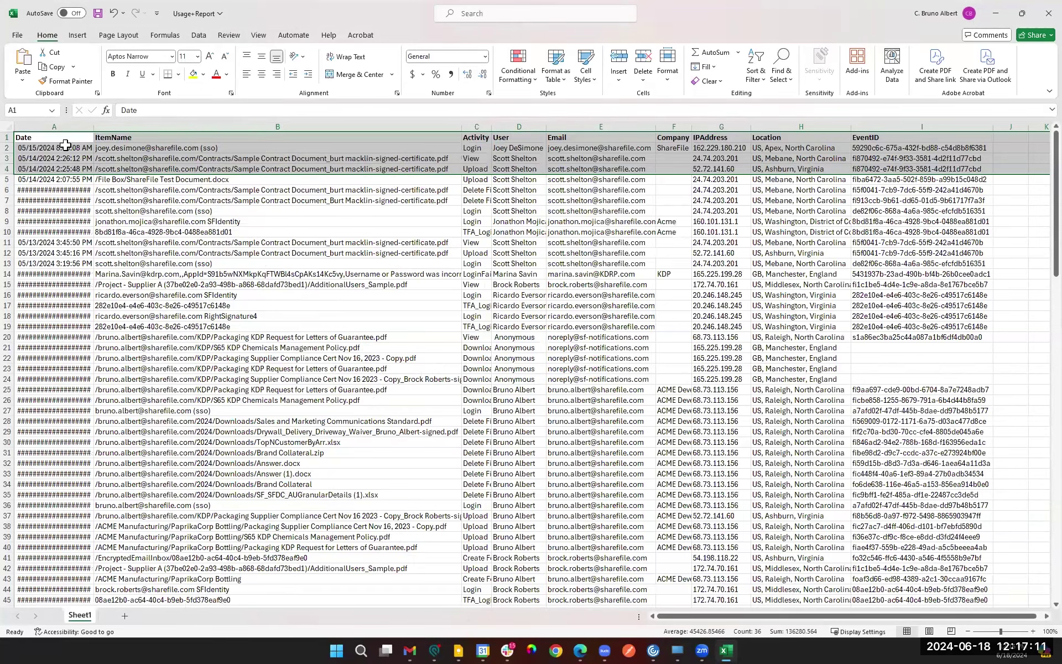
key("Down")
key("Right")
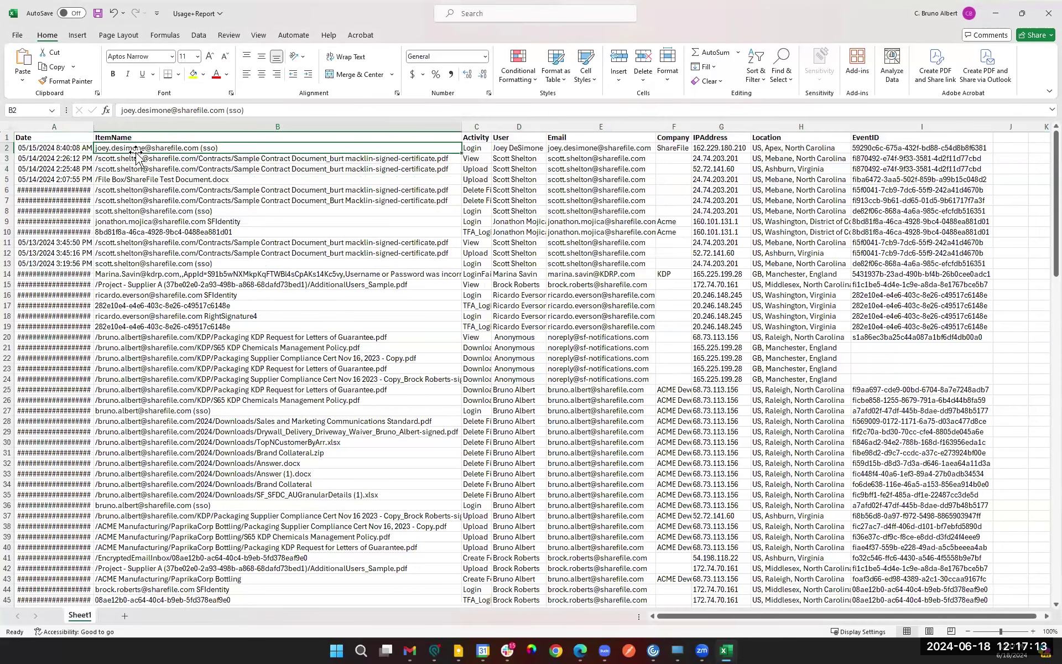
left_click(202, 160)
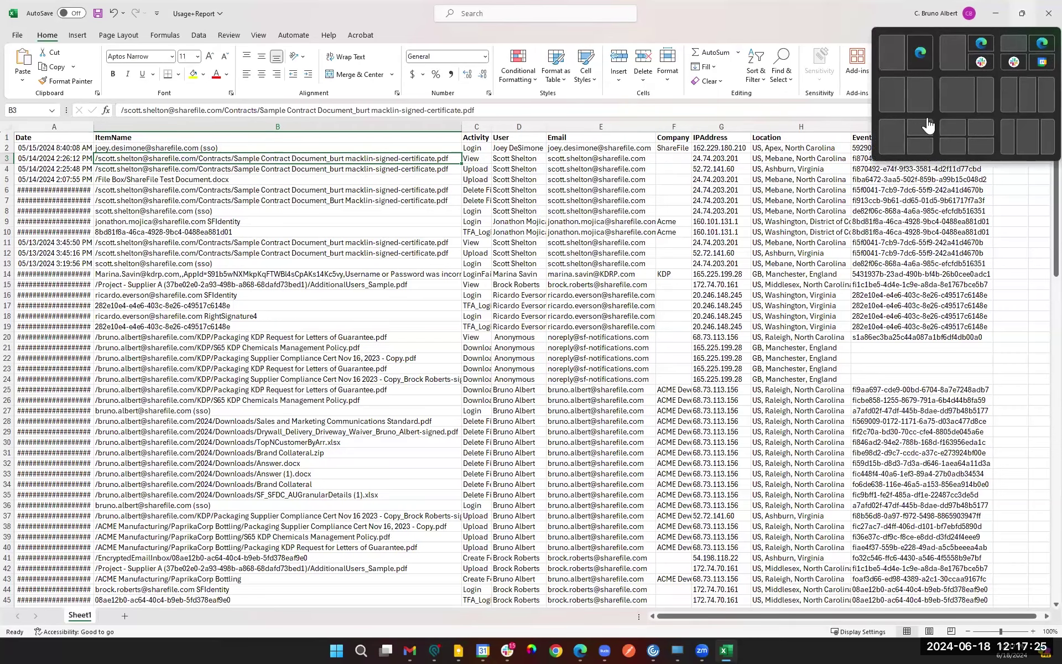
Step: Close the usage report workbook without saving changes
left_click(1022, 13)
left_click(800, 306)
left_click(560, 340)
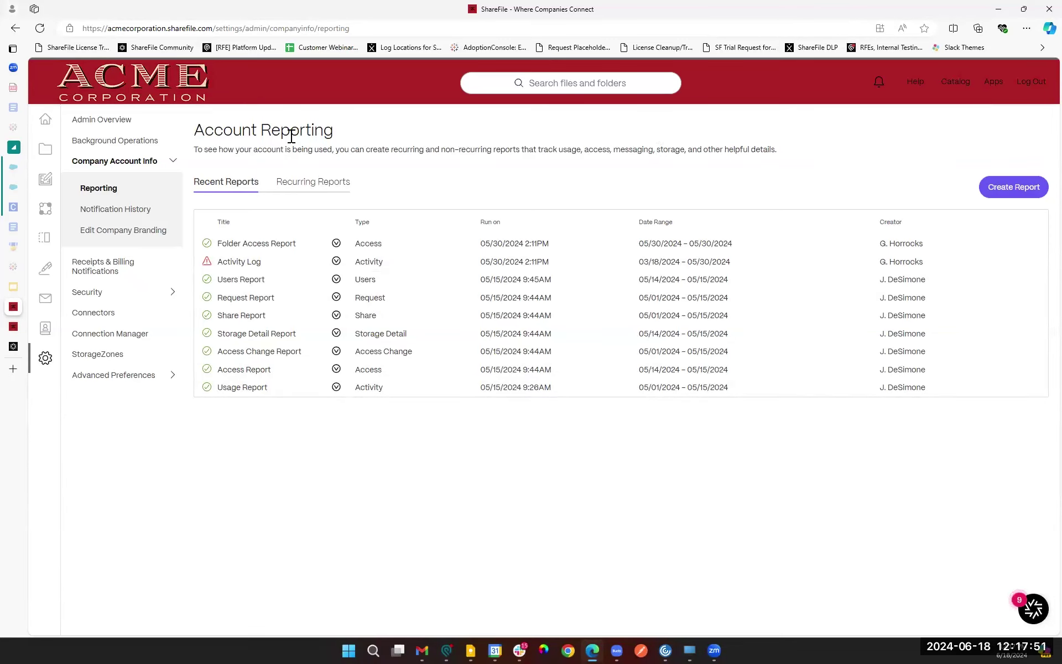
Step: Expand Security in the admin navigation to list Data Loss Prevention through Quarantined Files
left_click(83, 297)
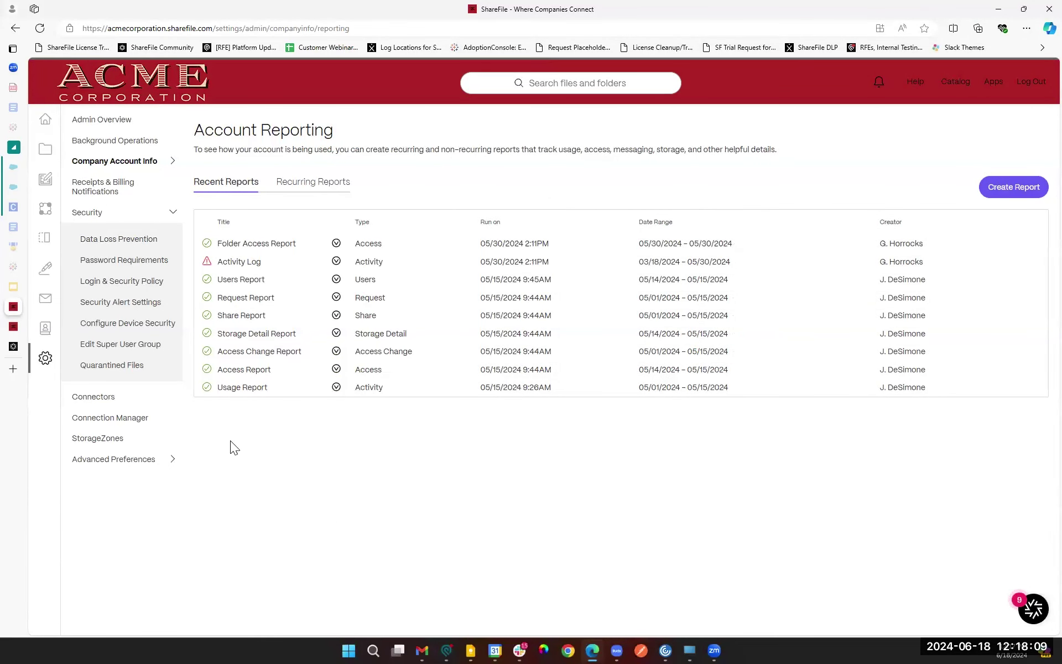
Step: Open the Data Loss Prevention page and read its third-party DLP note and help explanations
left_click(113, 243)
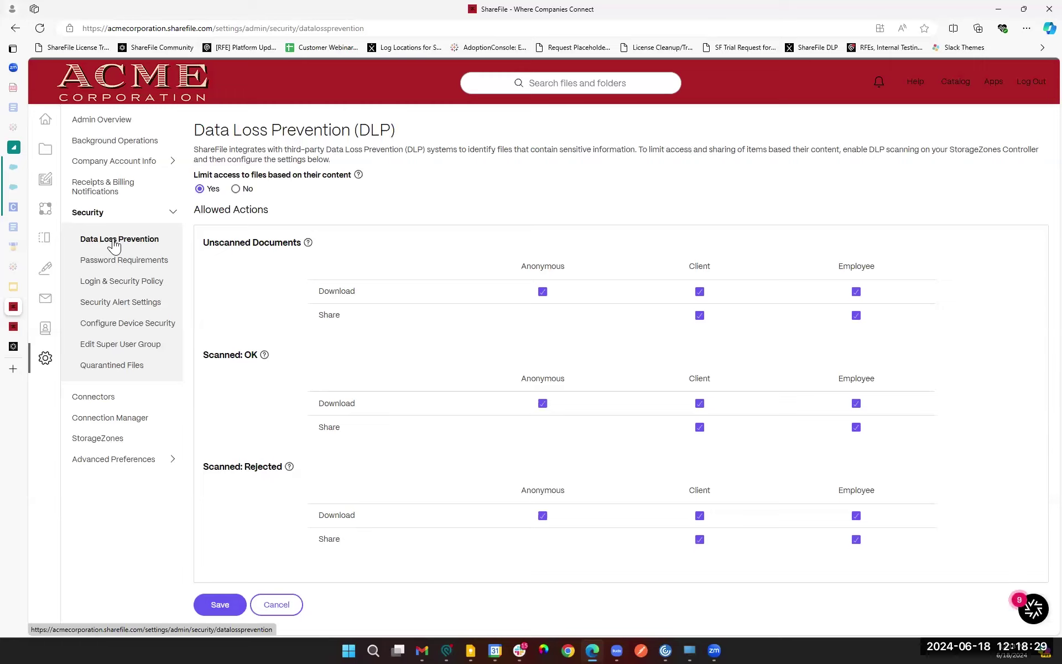
left_click_drag(278, 150, 457, 152)
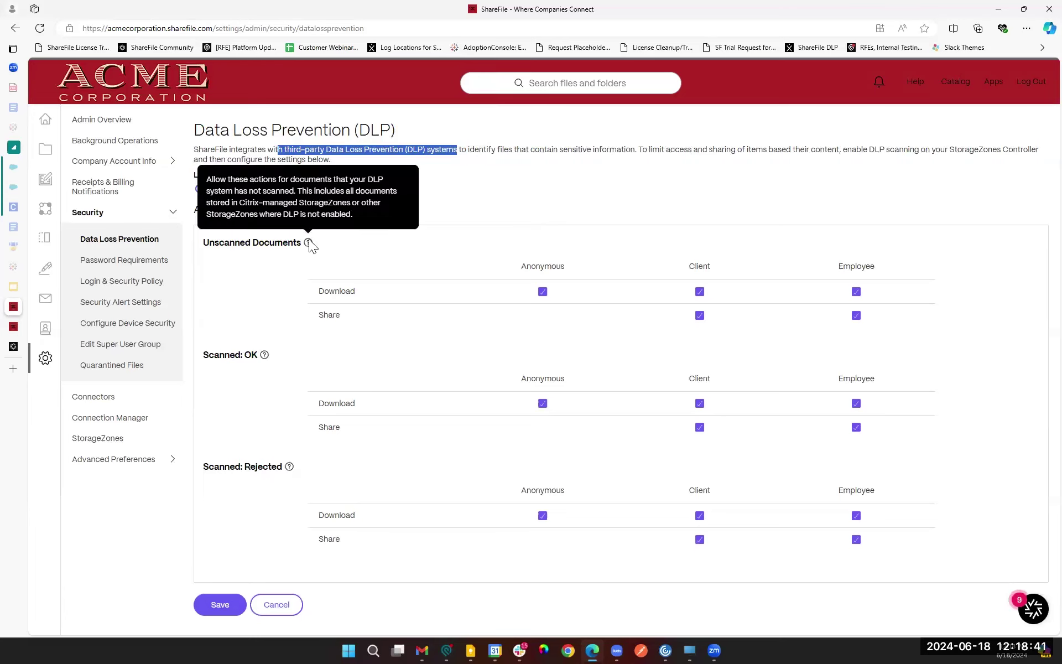
mouse_move(266, 356)
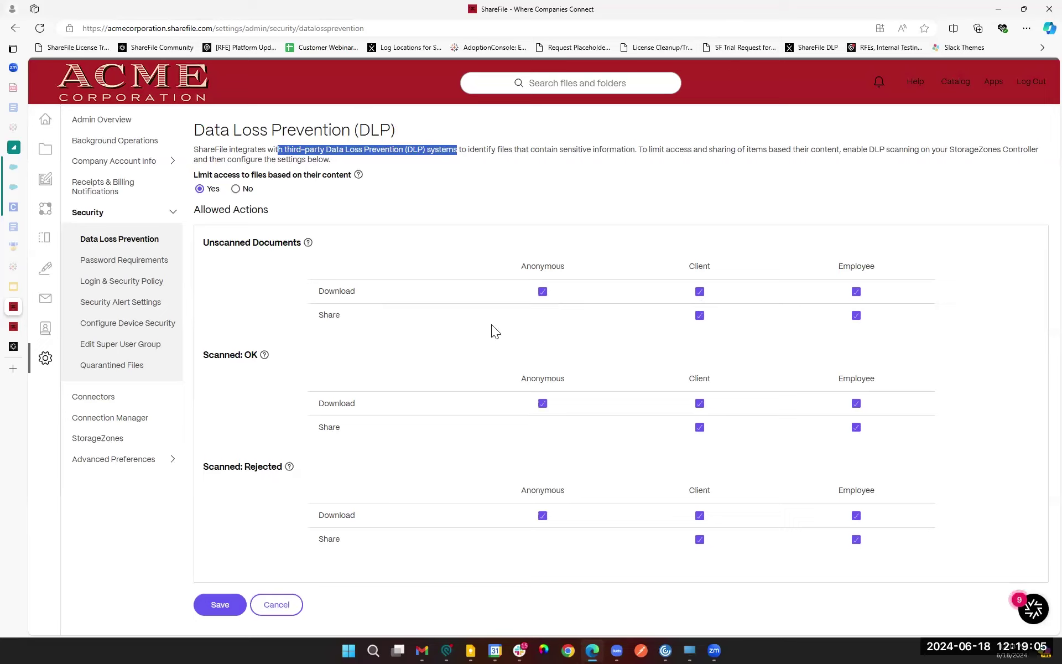
Step: For unscanned documents, uncheck Anonymous Download, Client Download/Share and Employee Share
double_click(322, 293)
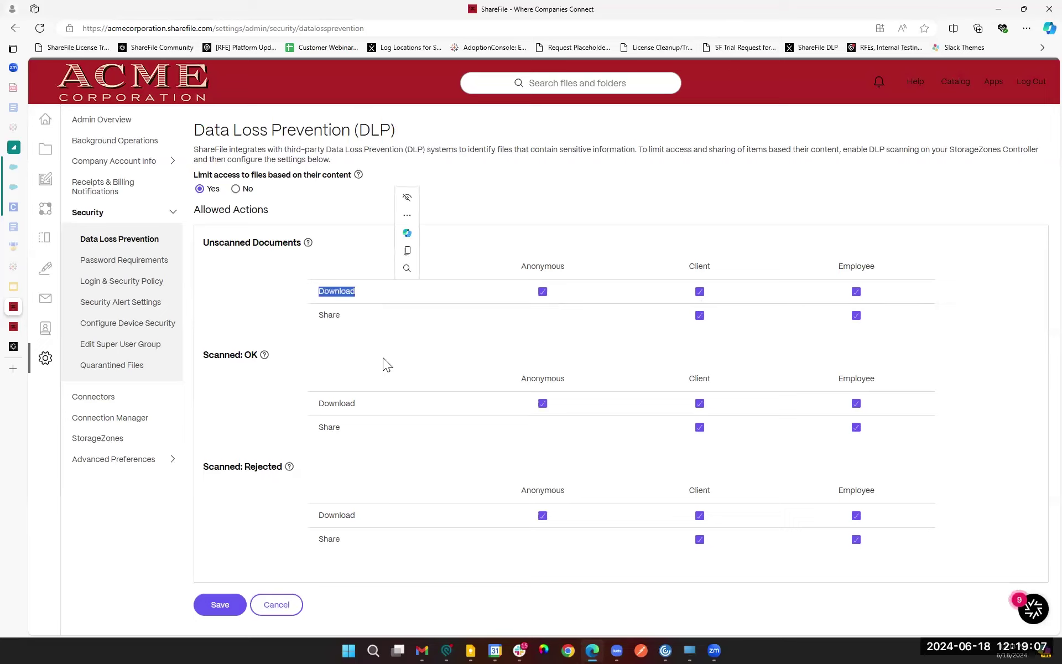
double_click(329, 314)
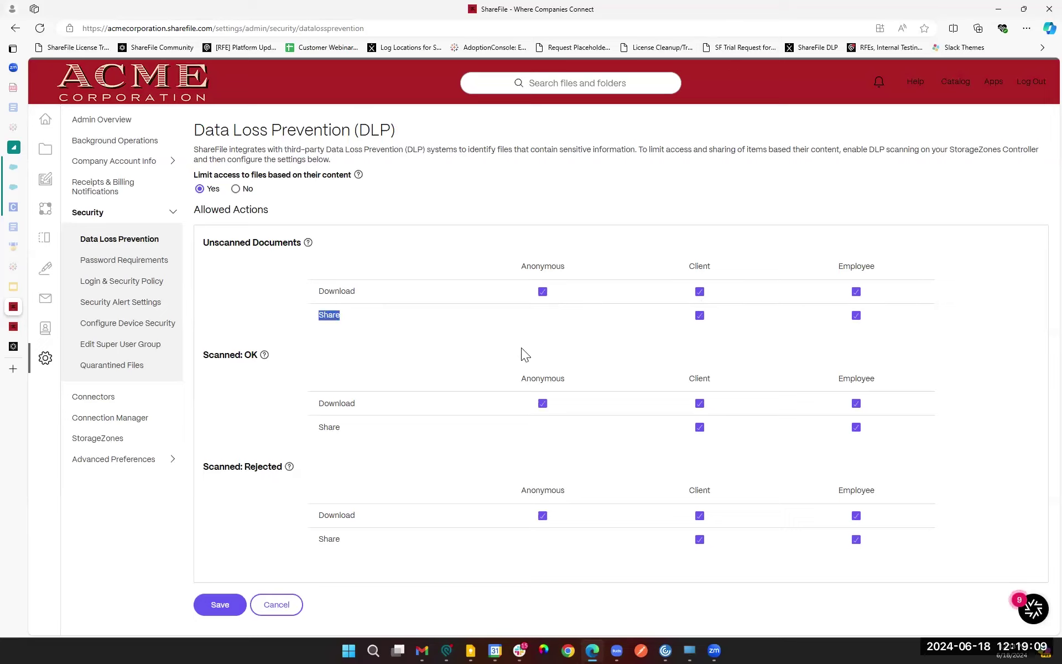
left_click(699, 292)
left_click(543, 292)
mouse_move(308, 243)
left_click(912, 340)
left_click(856, 315)
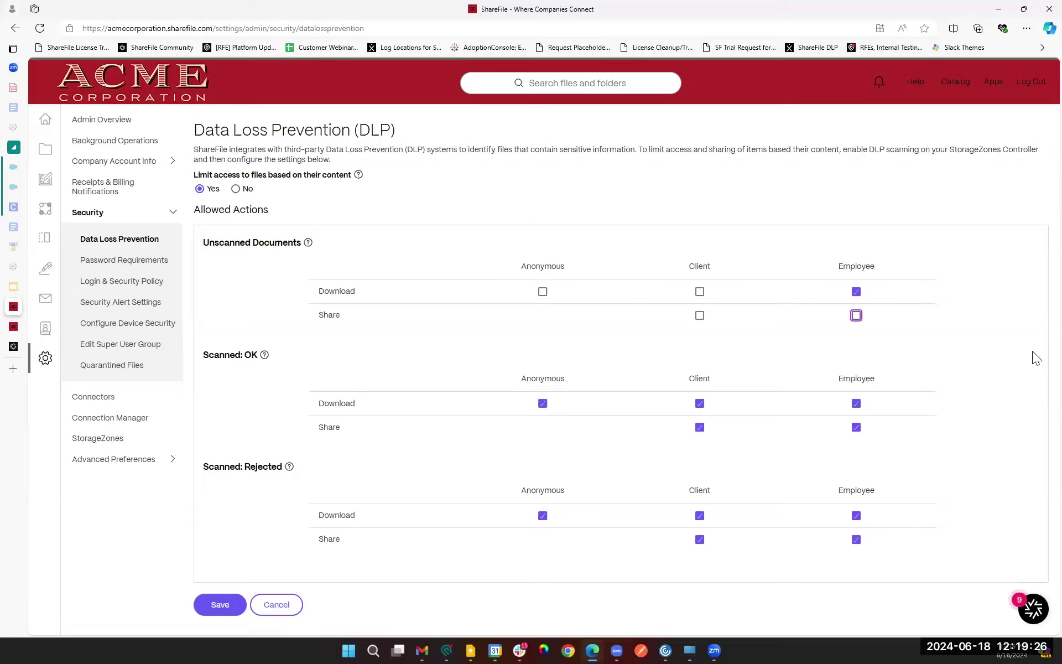
triple_click(756, 360)
left_click(922, 355)
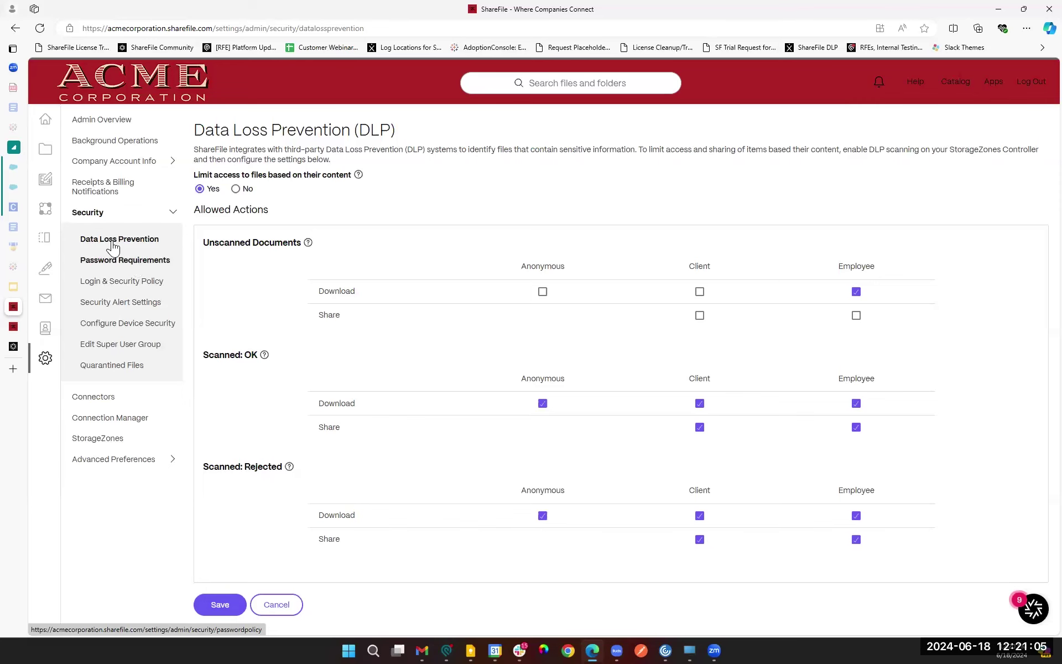
Step: Review Password Requirements: 8-character minimum, 1 number, 1 special character, empty expiry and history
left_click(137, 268)
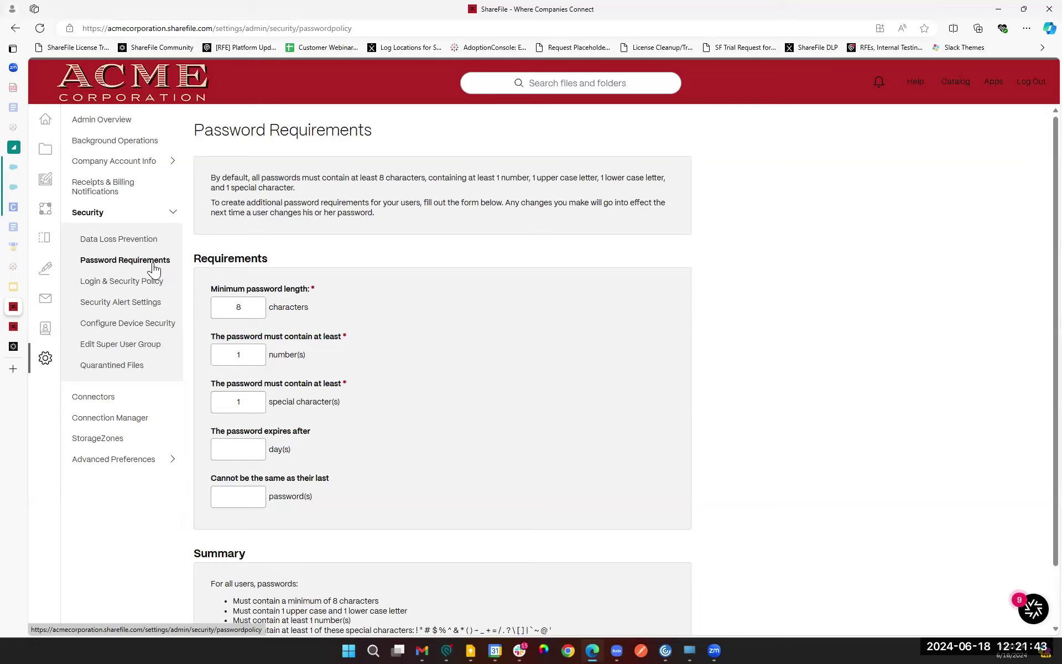
left_click(235, 306)
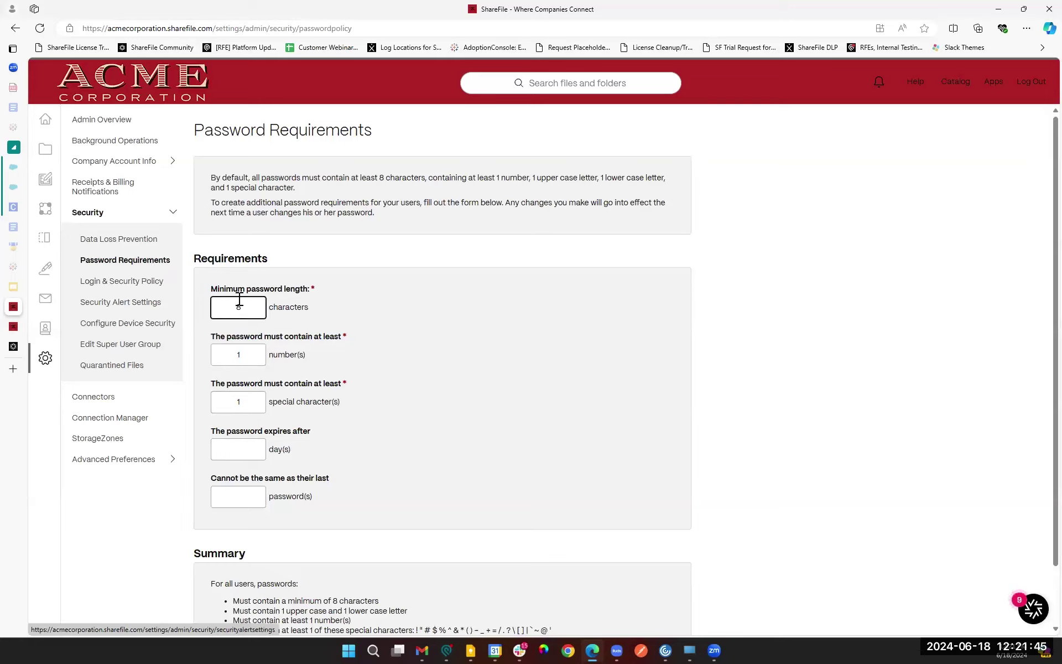
left_click(246, 351)
left_click(356, 357)
scroll(255, 290, "down", 1)
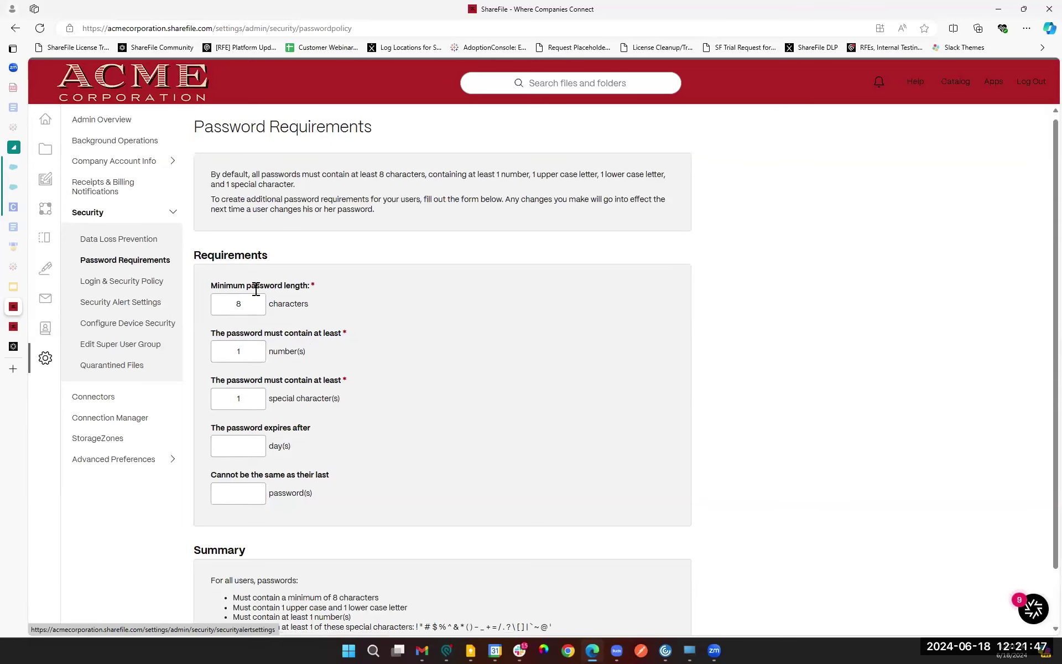
scroll(255, 290, "down", 1)
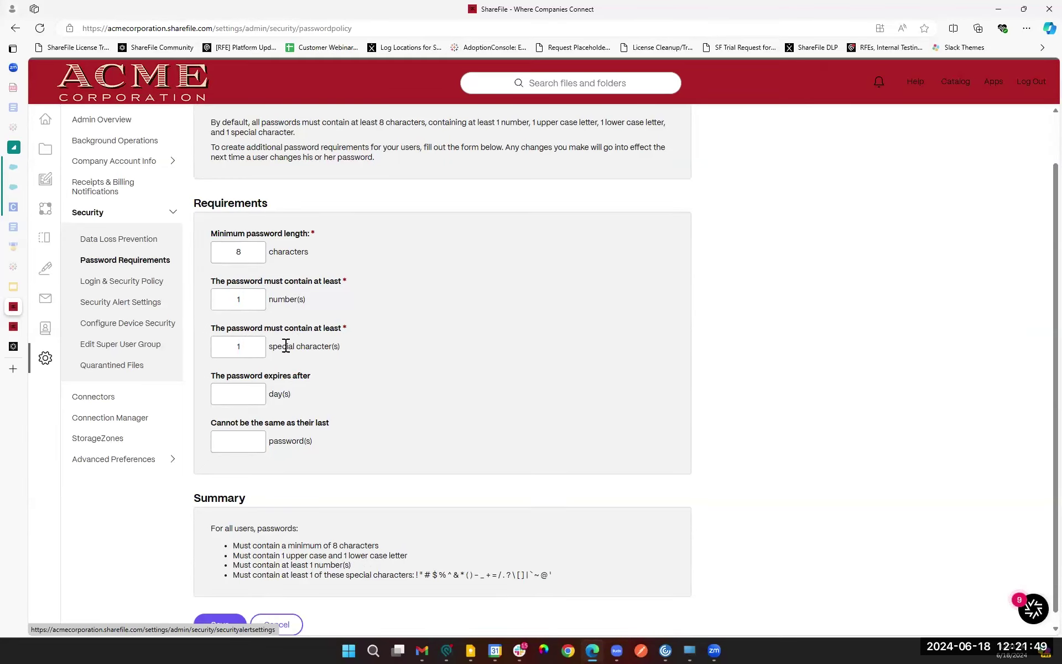
key("Tab")
left_click(230, 396)
left_click(243, 441)
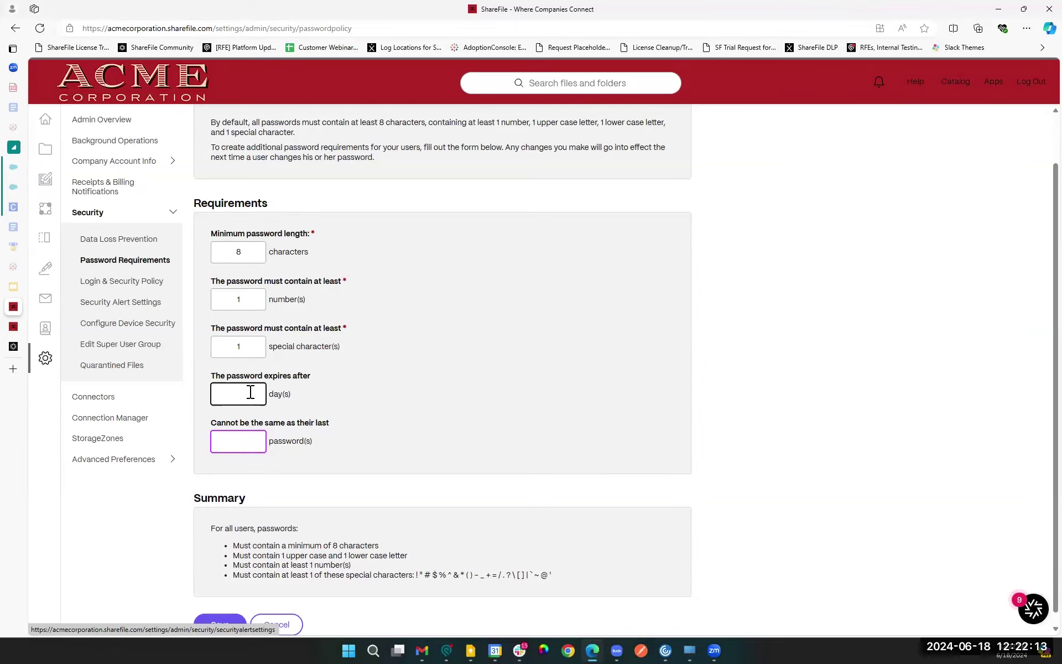
scroll(309, 492, "down", 1)
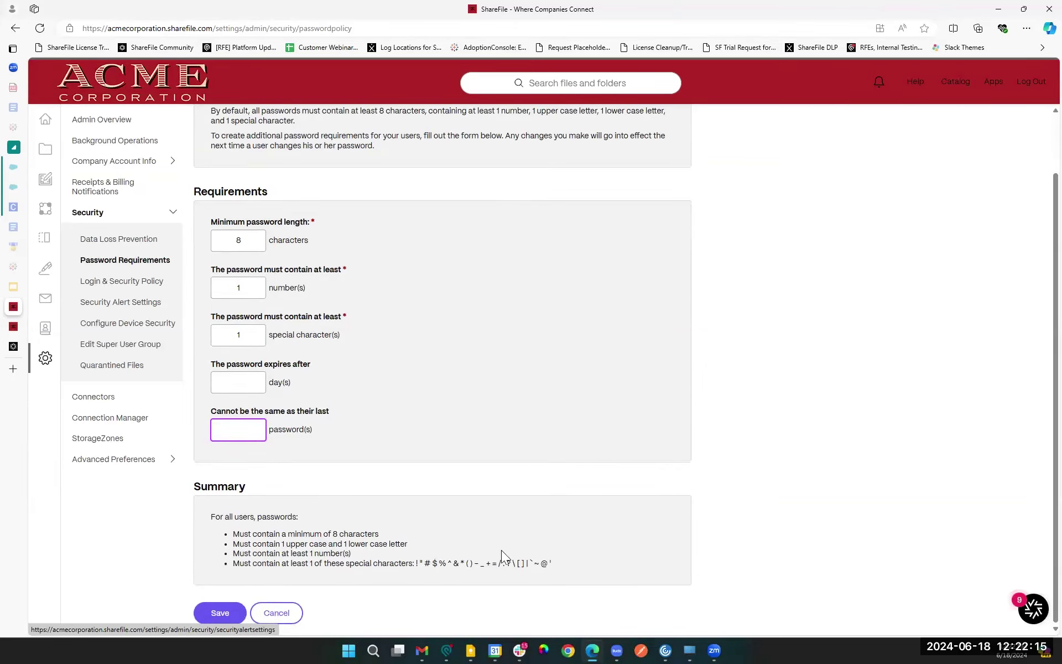
Step: Save the password requirements with the password history field left empty
left_click(663, 543)
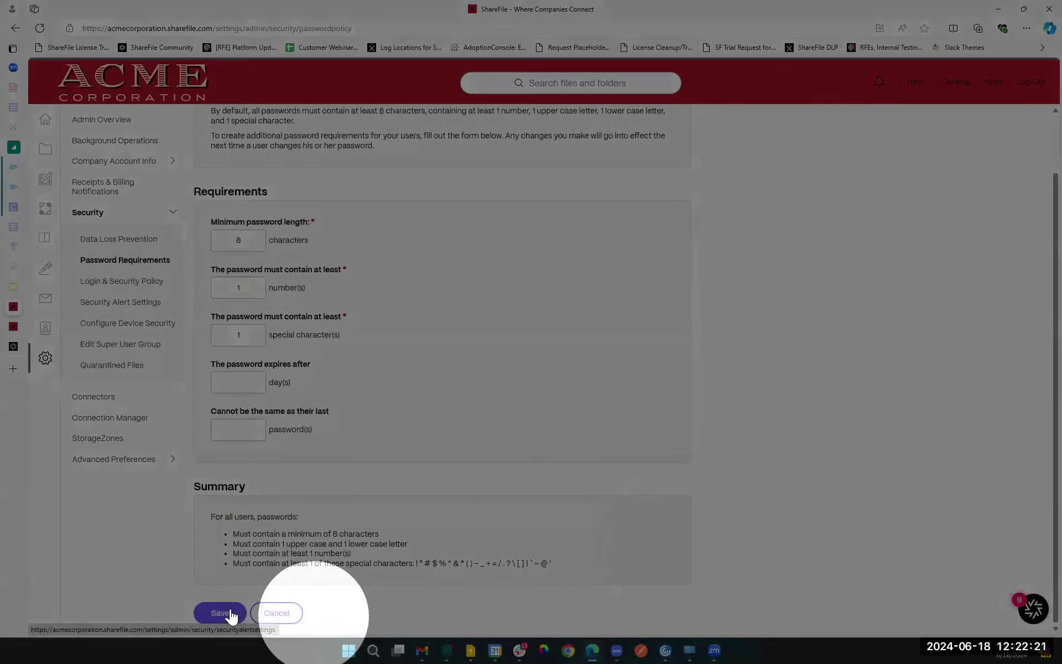
left_click(220, 613)
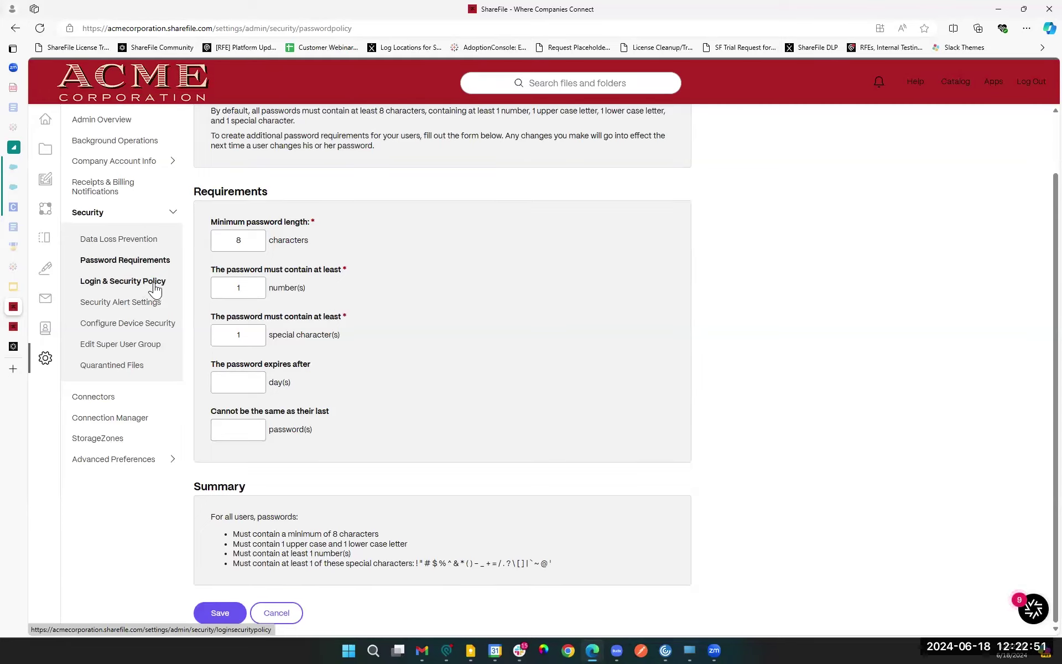
left_click(155, 286)
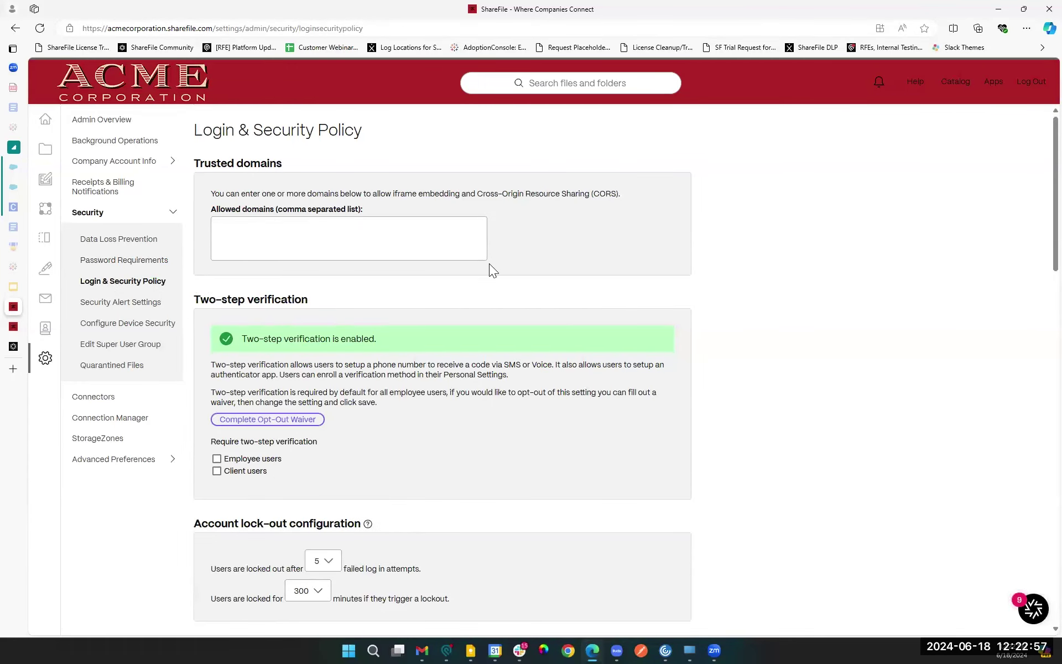
scroll(646, 314, "down", 13)
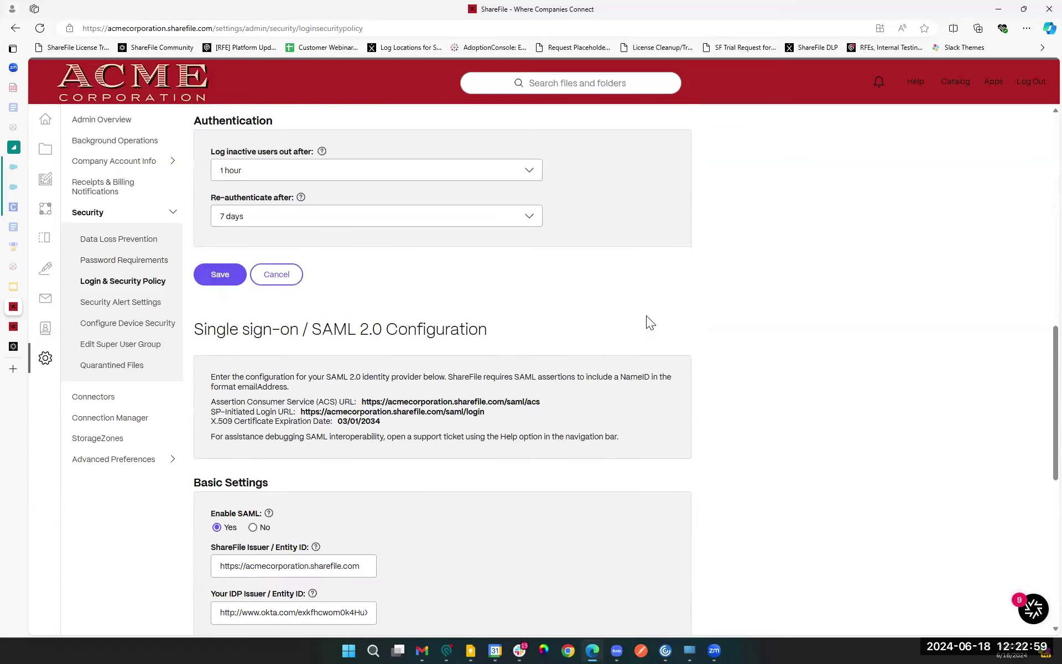
scroll(648, 317, "down", 4)
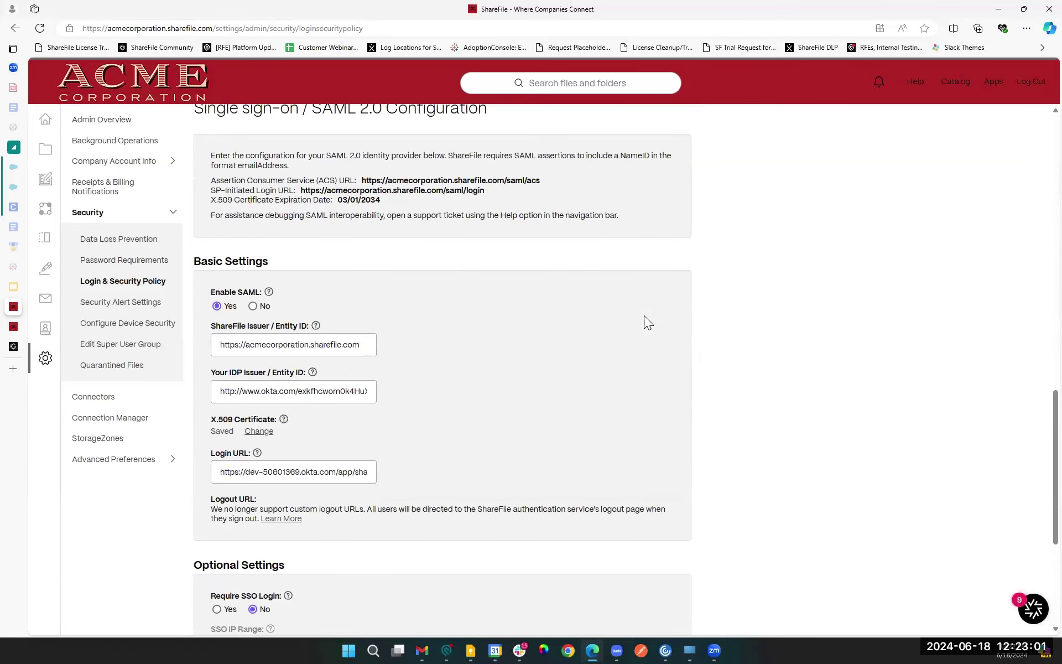
scroll(223, 174, "up", 1)
left_click_drag(194, 163, 536, 211)
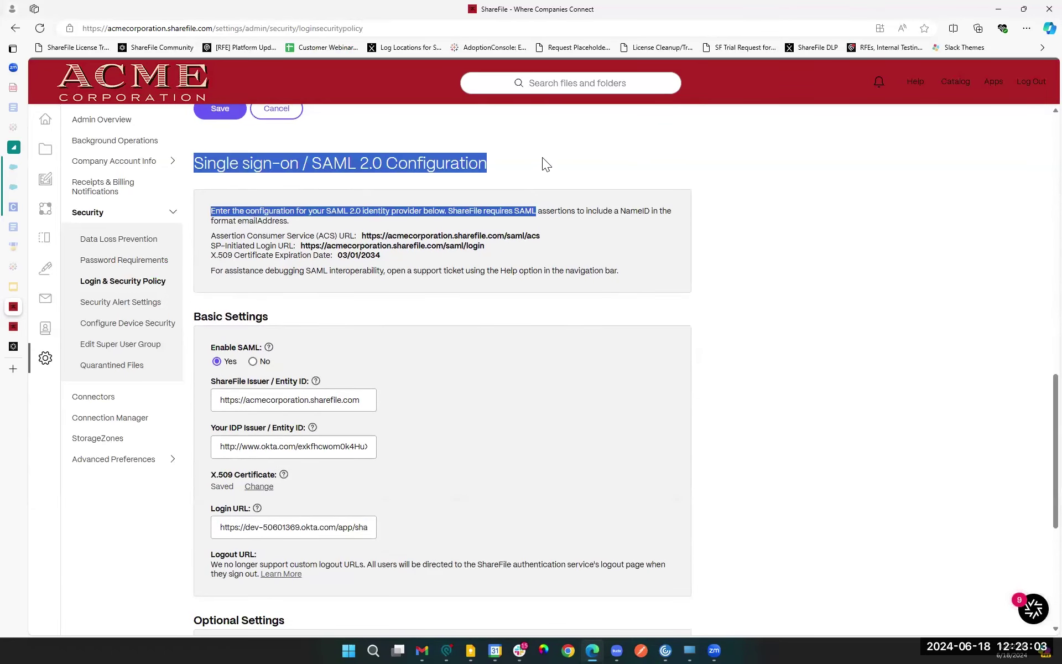
left_click_drag(544, 157, 541, 157)
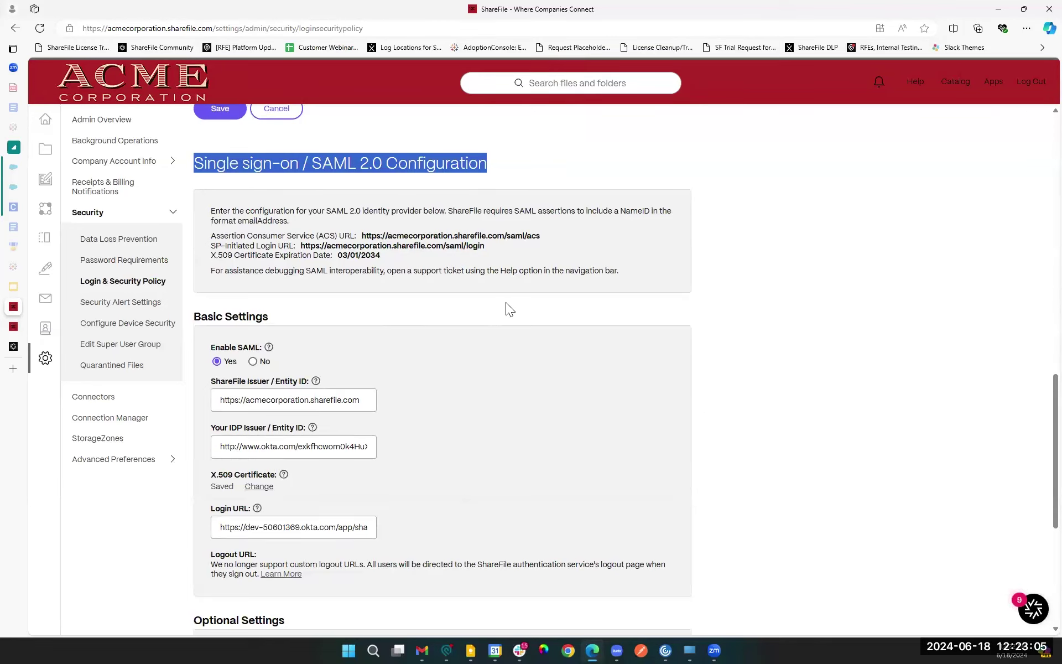
scroll(509, 309, "down", 2)
scroll(739, 307, "down", 4)
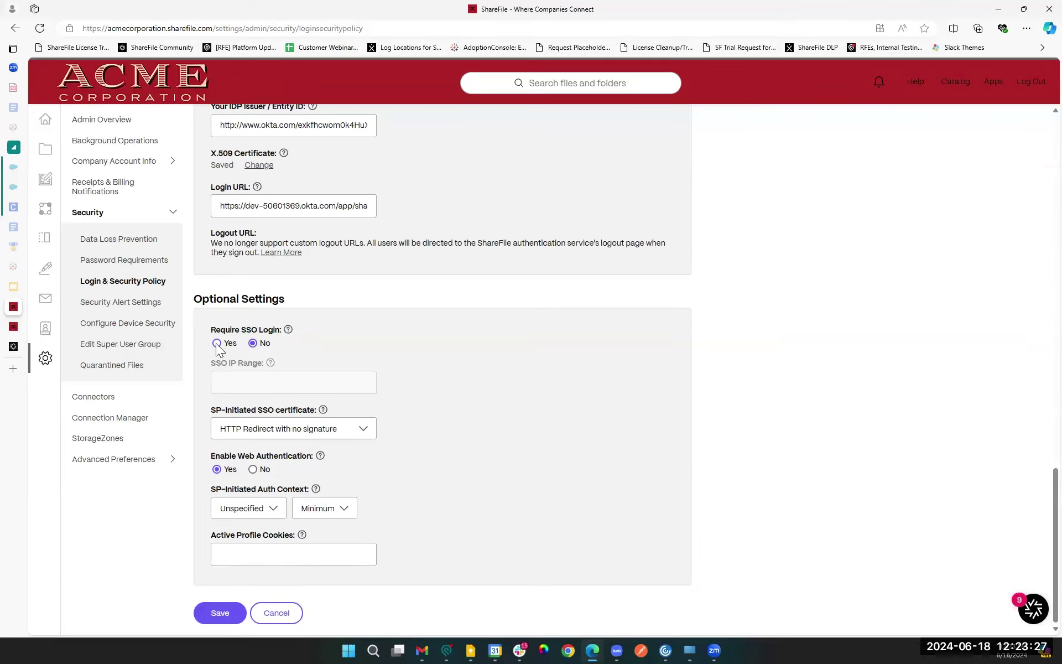
mouse_move(286, 330)
left_click(374, 382)
scroll(473, 410, "up", 12)
scroll(466, 404, "up", 6)
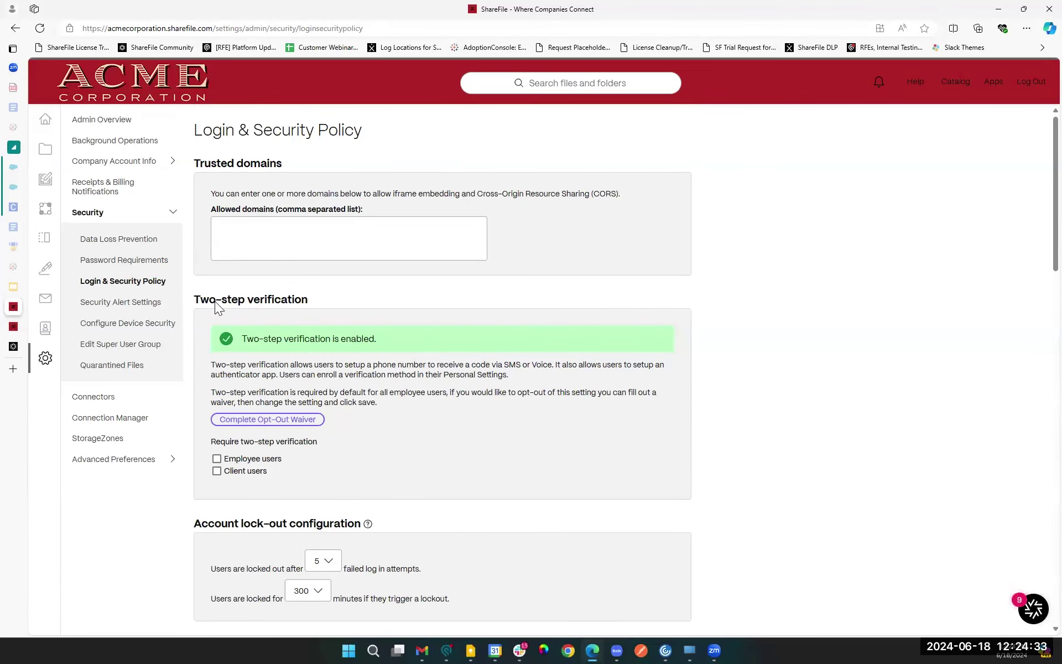
left_click_drag(323, 306, 200, 299)
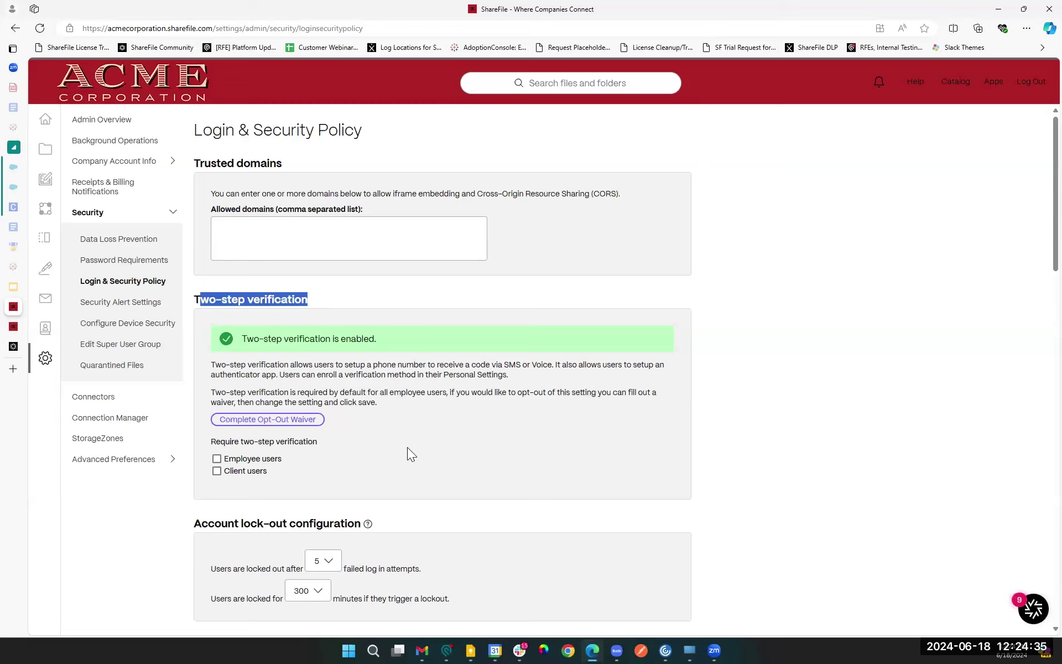
left_click(253, 296)
left_click_drag(191, 297, 309, 299)
left_click(217, 471)
left_click(217, 471)
left_click(285, 511)
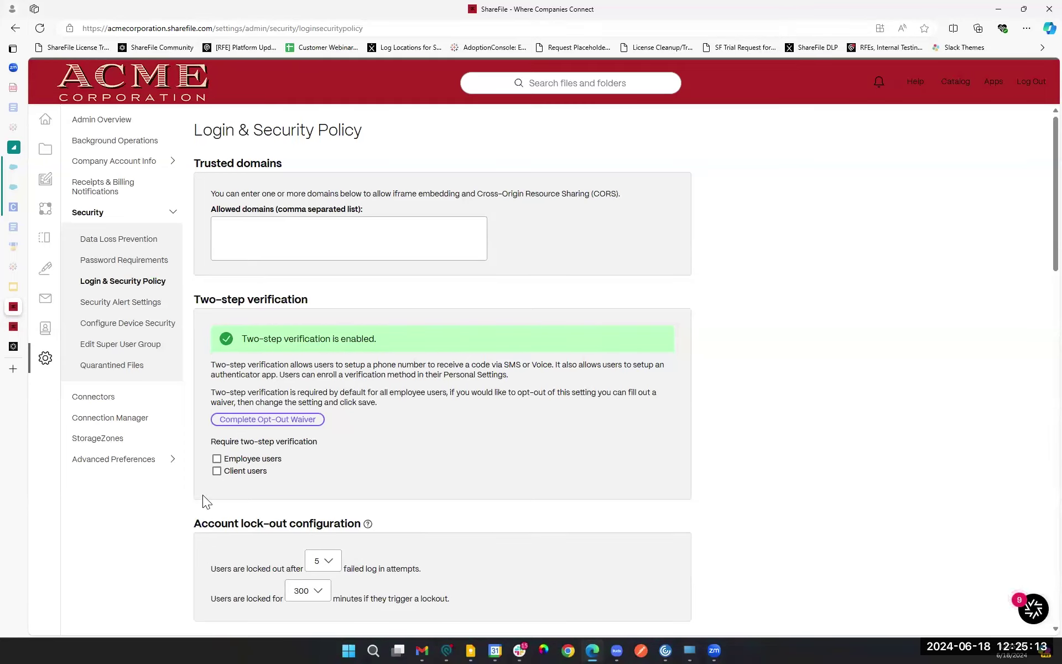
left_click(217, 471)
left_click(217, 460)
left_click(216, 471)
left_click(216, 469)
scroll(609, 502, "down", 7)
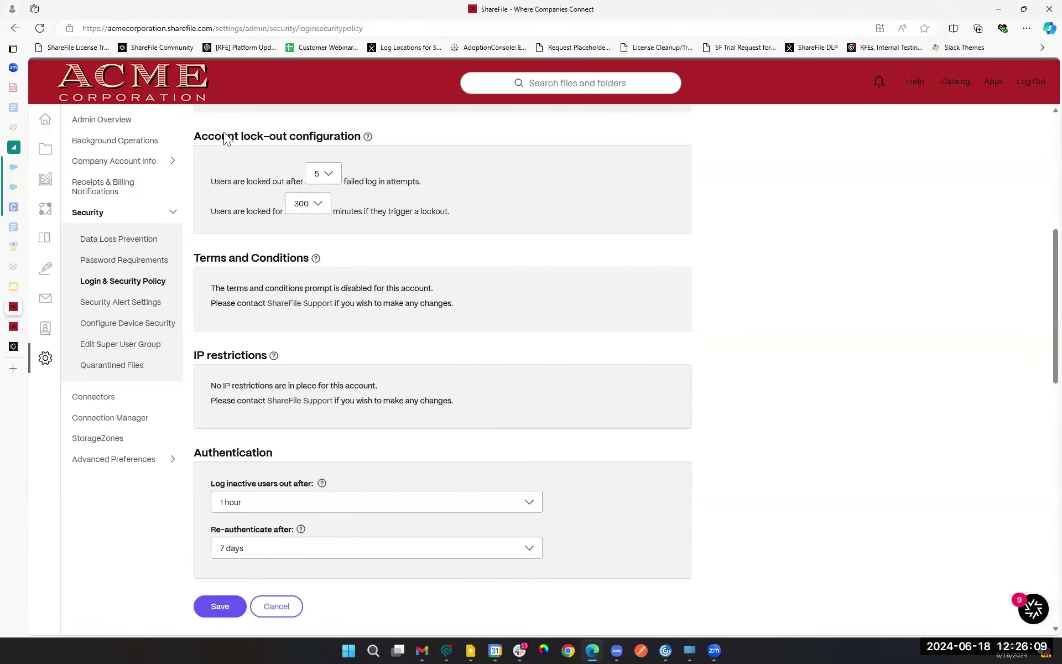
left_click(327, 175)
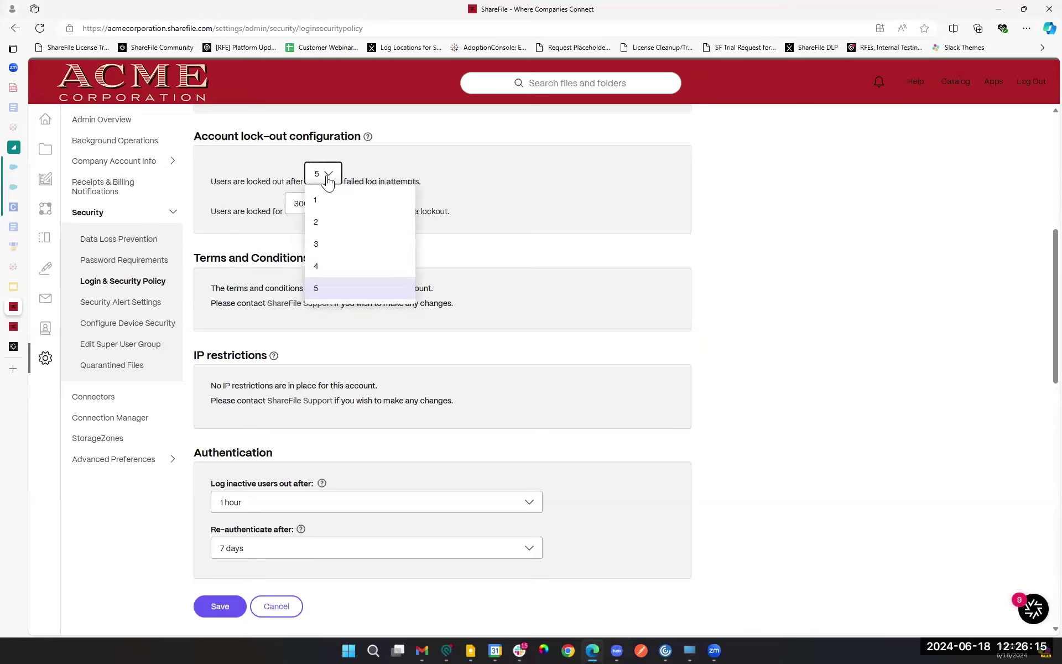
left_click(318, 203)
left_click(318, 204)
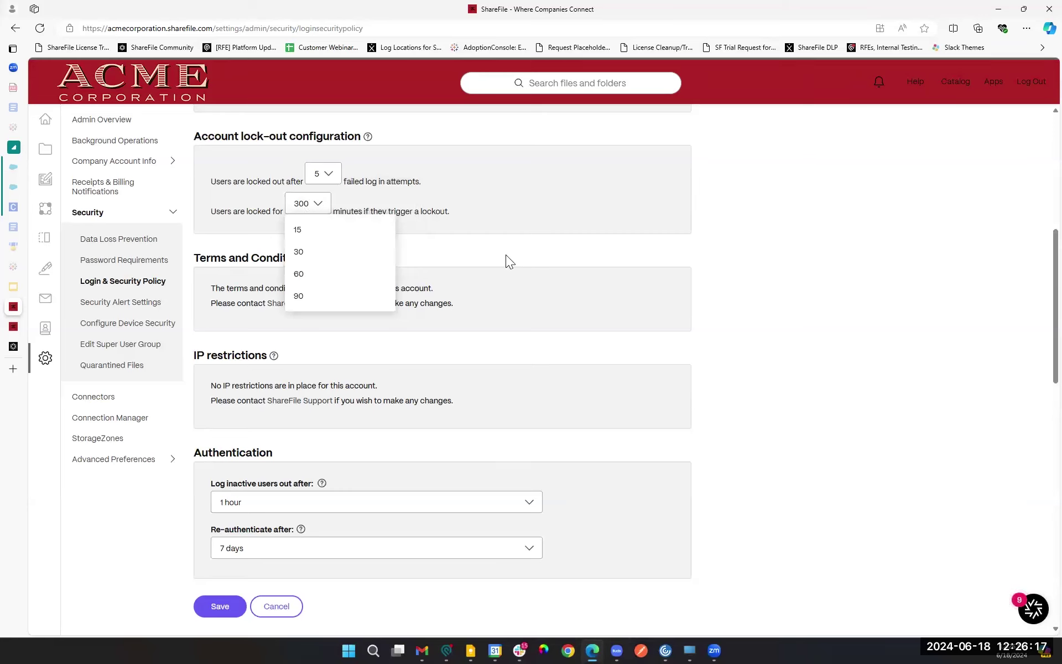
left_click(506, 255)
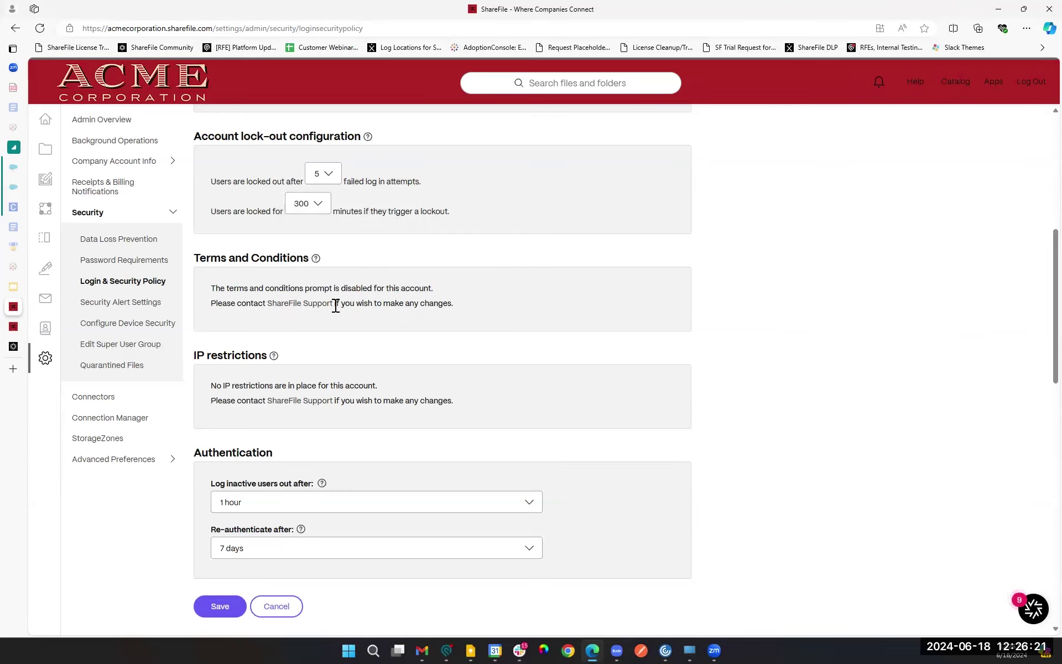
left_click_drag(191, 258, 304, 258)
left_click(643, 284)
Step: Open Security Alert Settings and review the different-country sign-in alert
left_click(146, 309)
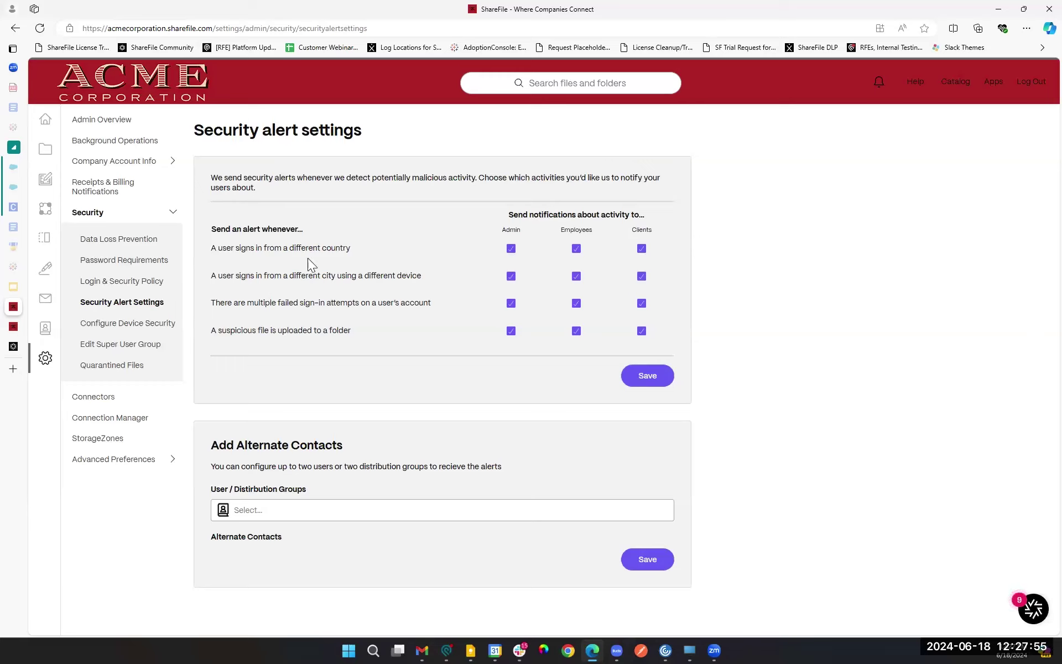
left_click_drag(209, 248, 353, 254)
key("ctrl+plus")
left_click(457, 297)
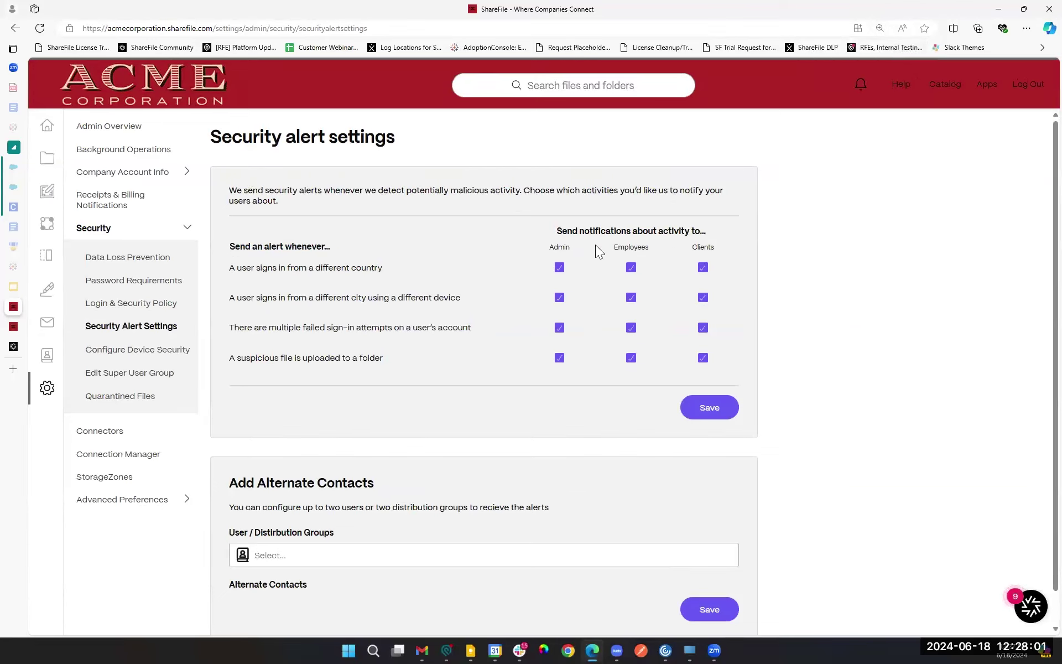
Step: Keep the different-country alert going to admins, employees and clients, toggling the clients box off and on
left_click(560, 268)
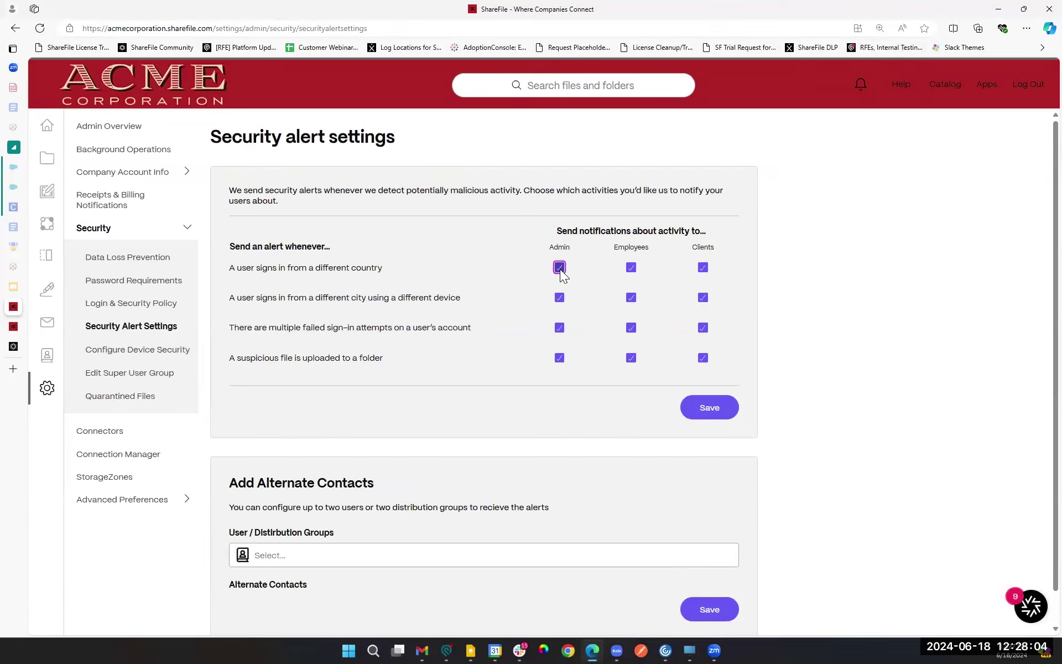
left_click(631, 267)
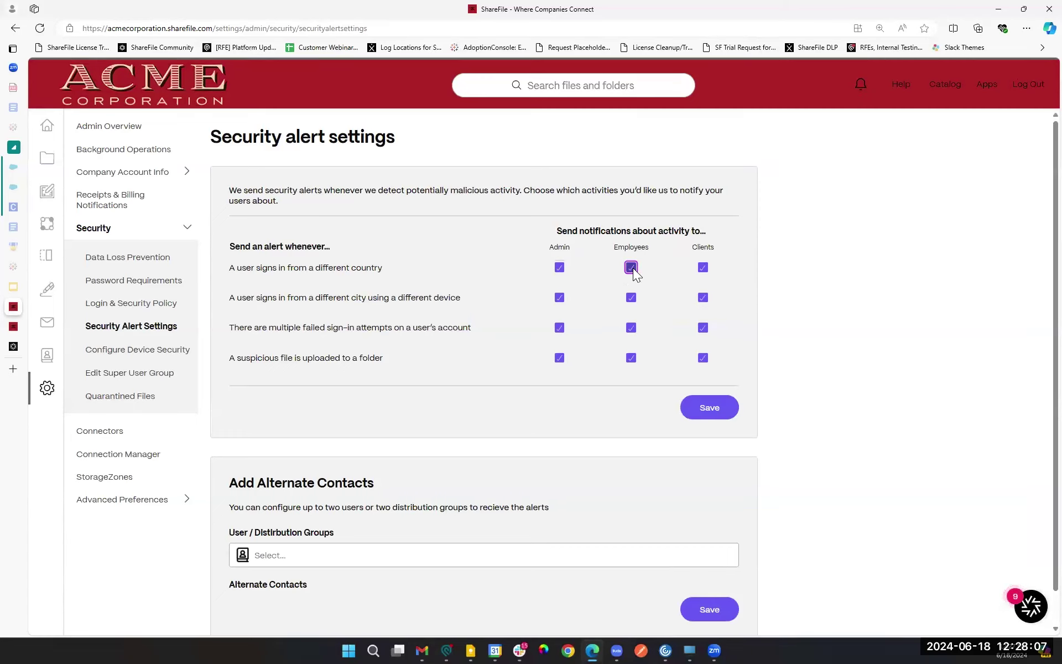
left_click(702, 268)
left_click(703, 269)
scroll(397, 450, "down", 1)
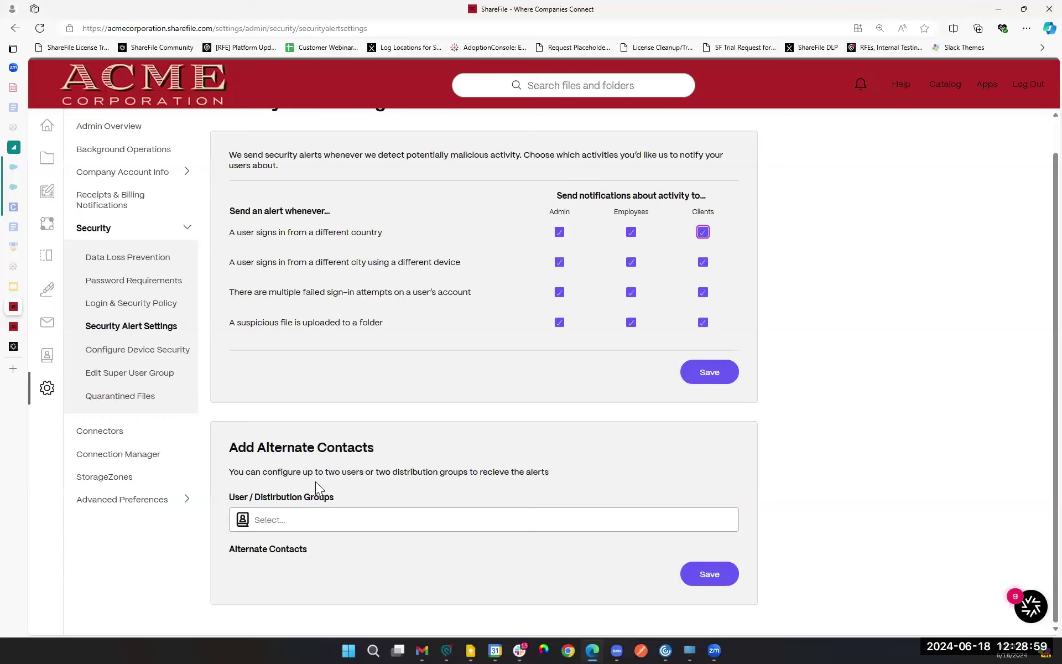
left_click_drag(250, 497, 354, 496)
left_click(385, 525)
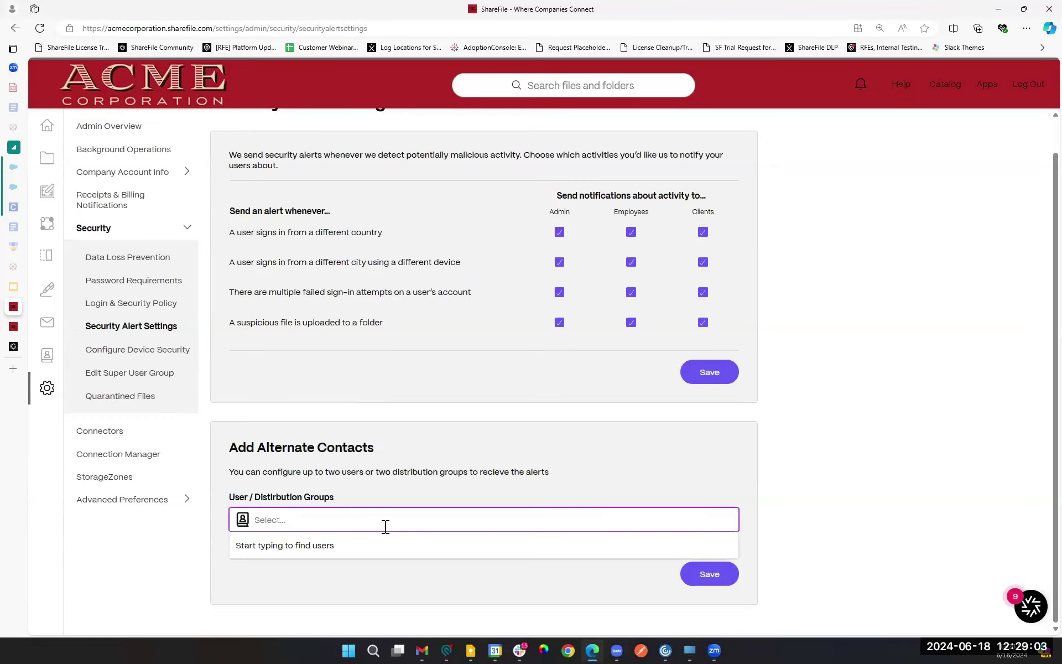
type("IT")
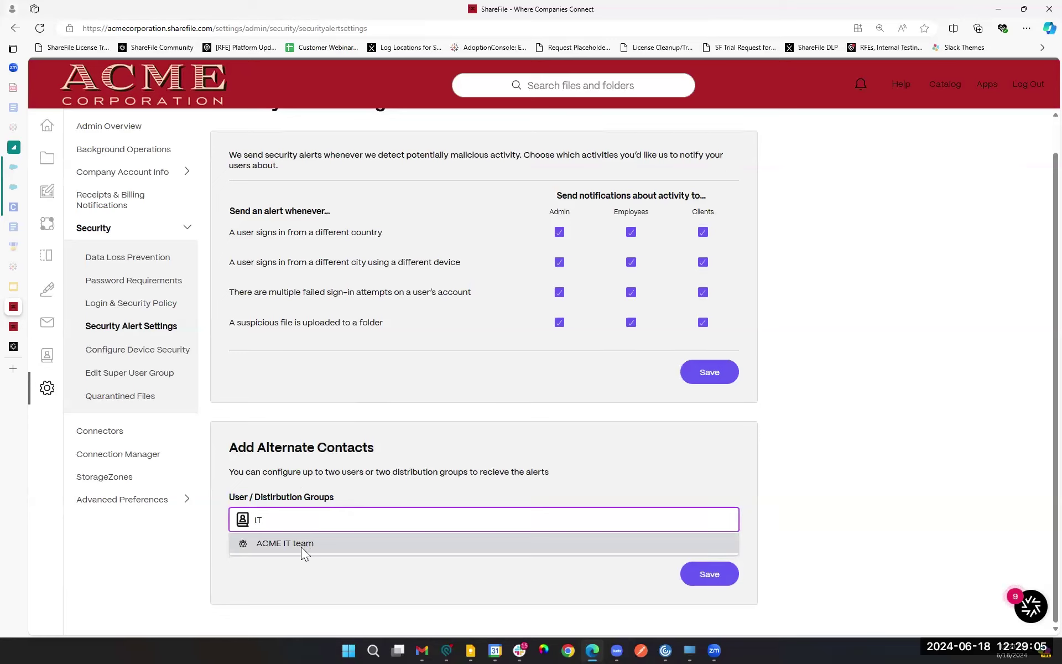
left_click(301, 547)
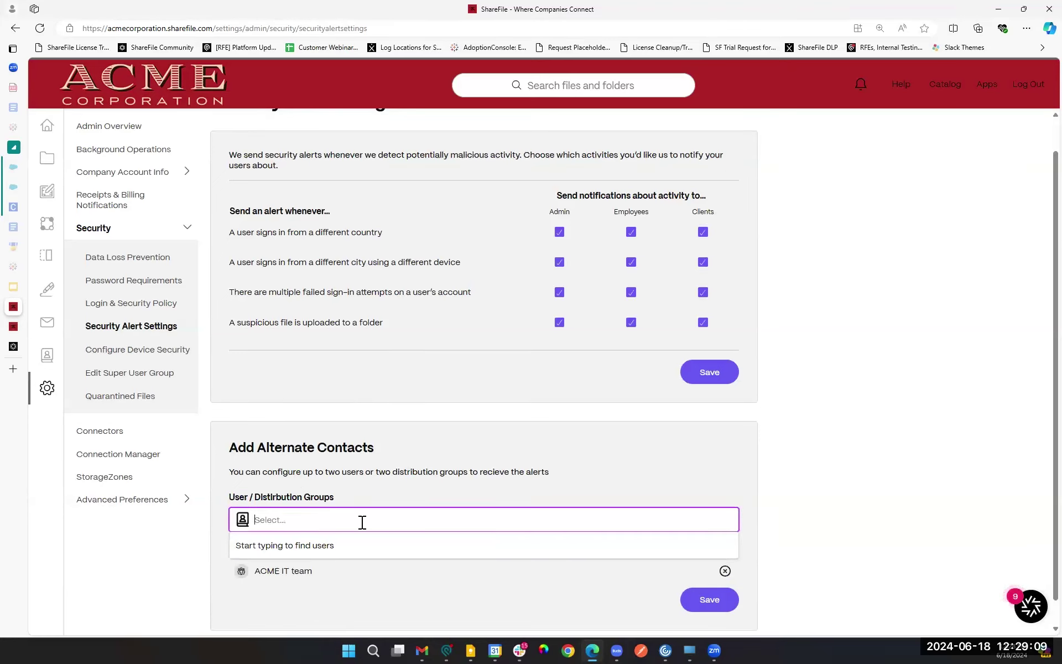
type("joey")
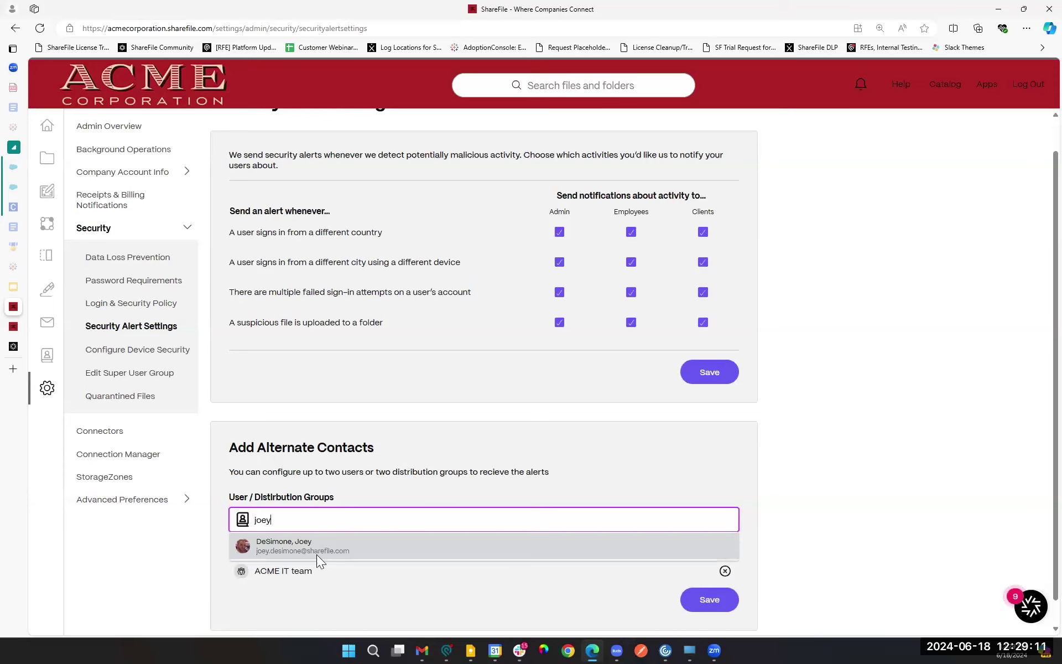
left_click(316, 550)
scroll(343, 596, "down", 1)
left_click(434, 599)
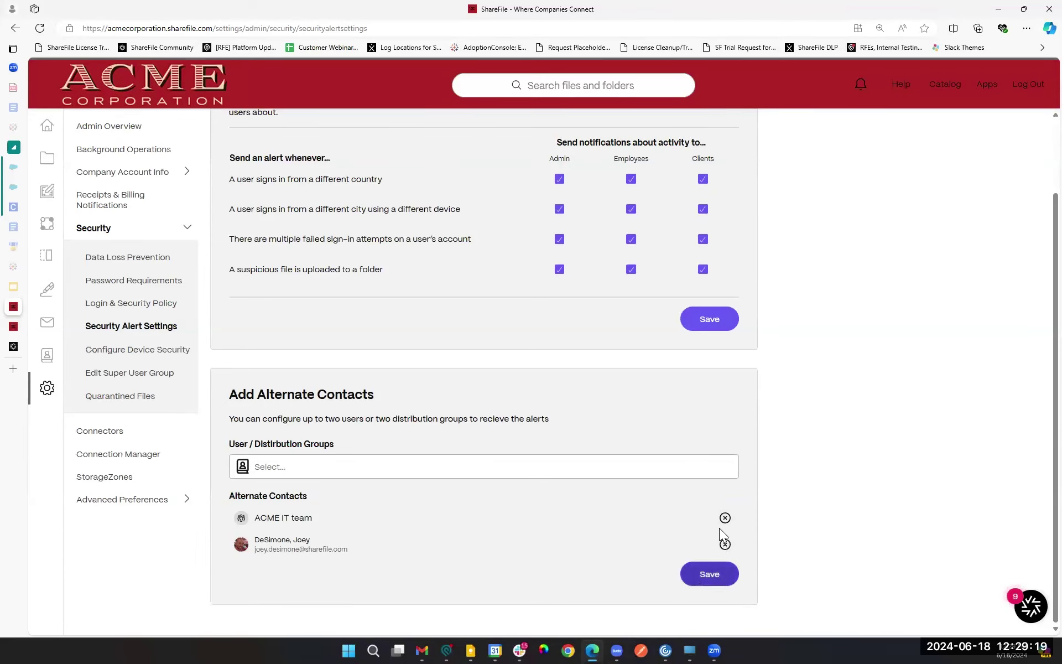
left_click(726, 519)
left_click(724, 546)
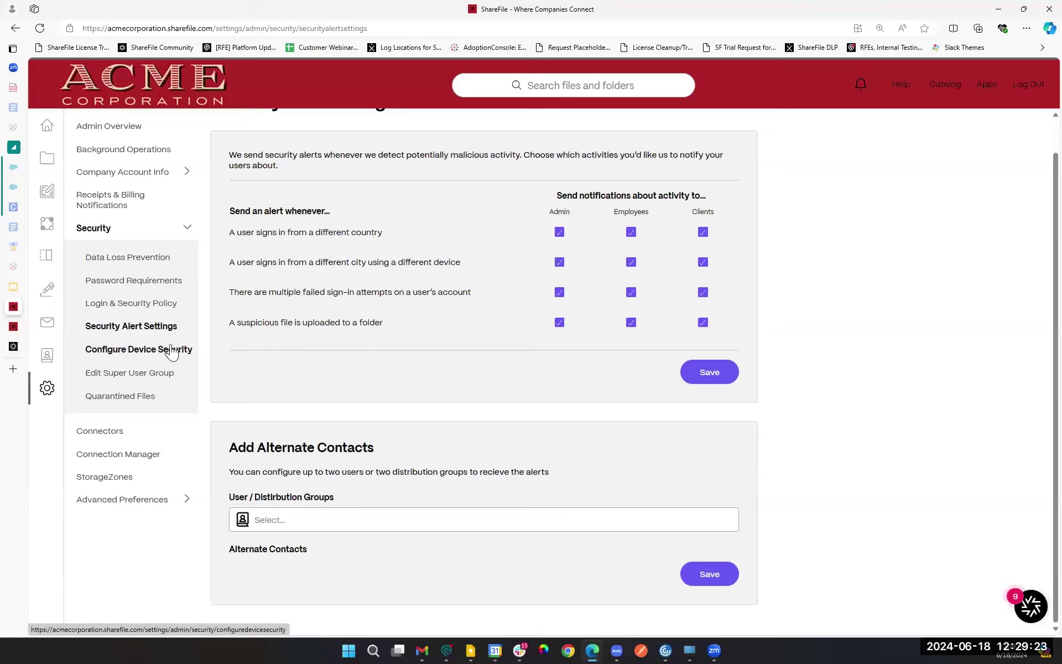
Step: Review the suspicious file upload alert wording, then view Quarantined Files, which lists none
left_click(144, 376)
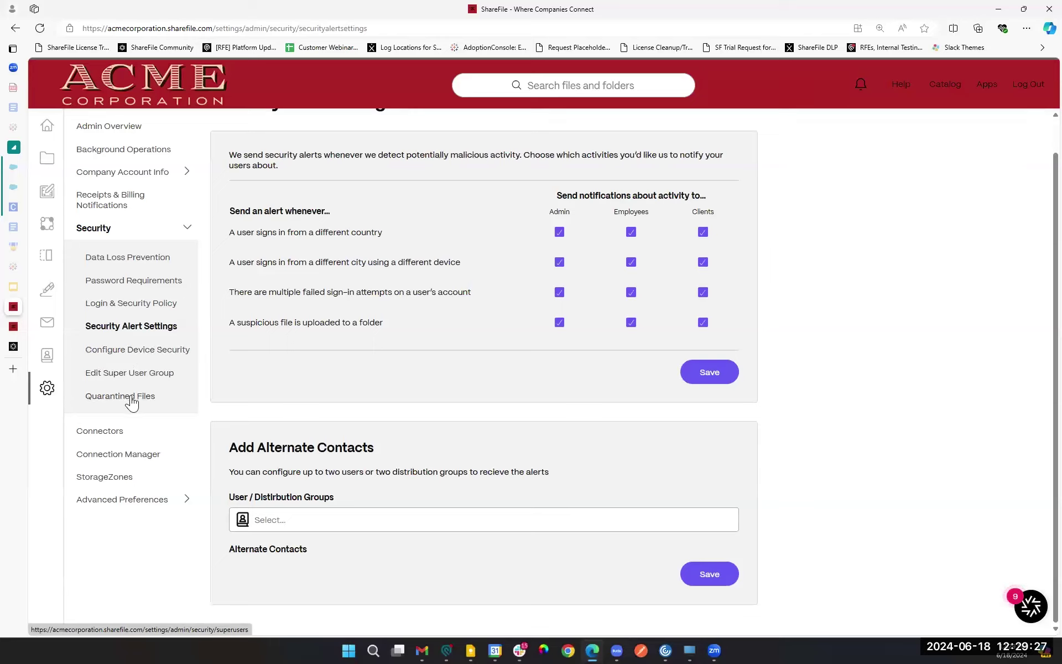
left_click_drag(236, 323, 343, 325)
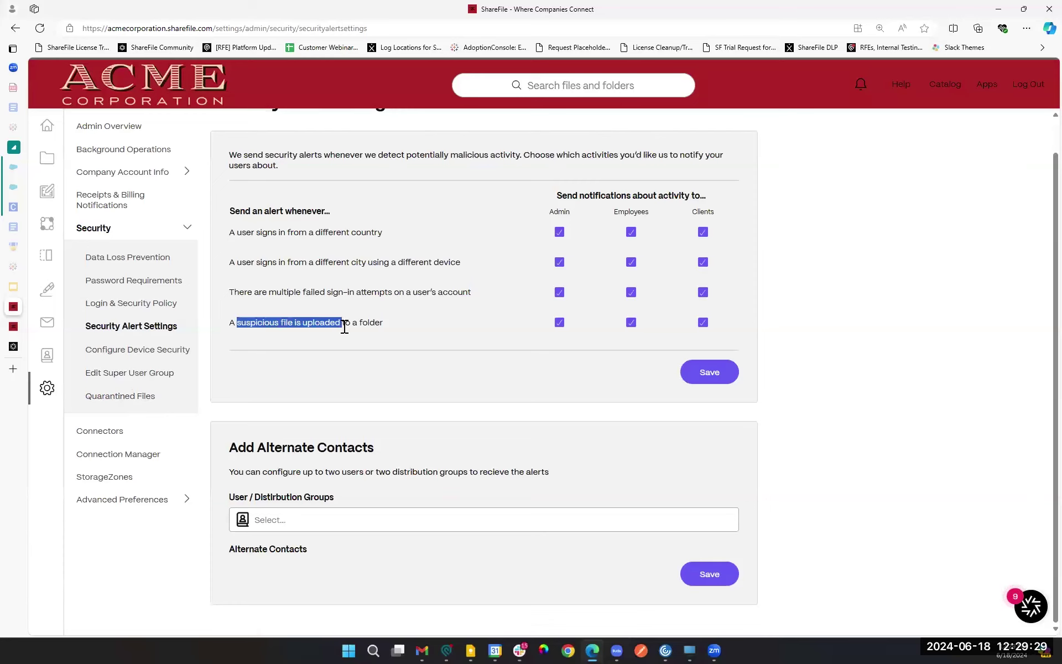
left_click(268, 324)
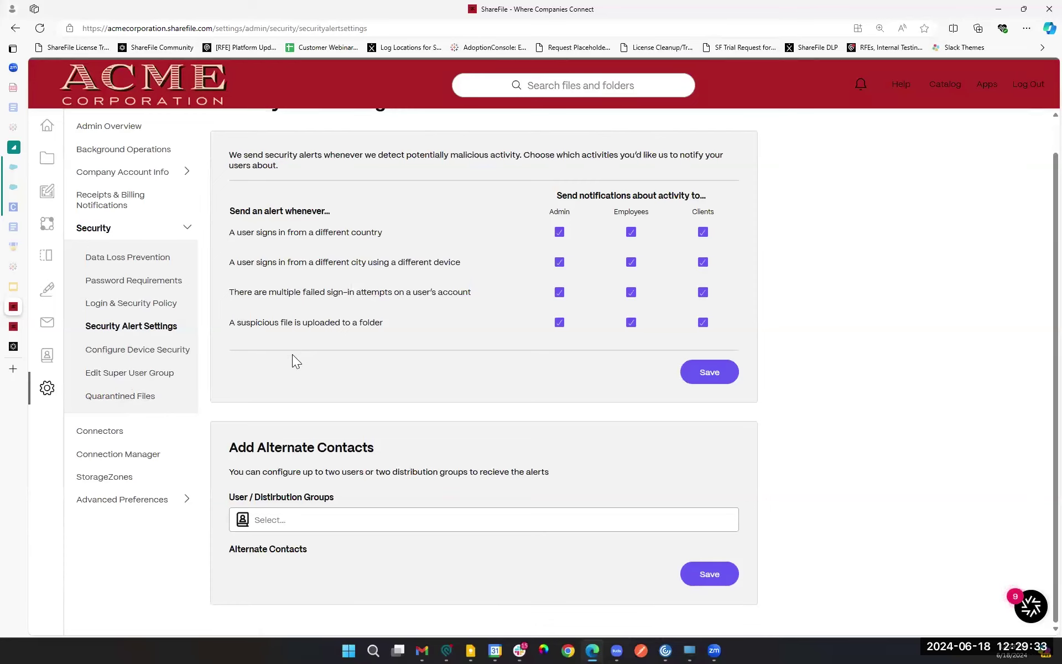
left_click(119, 401)
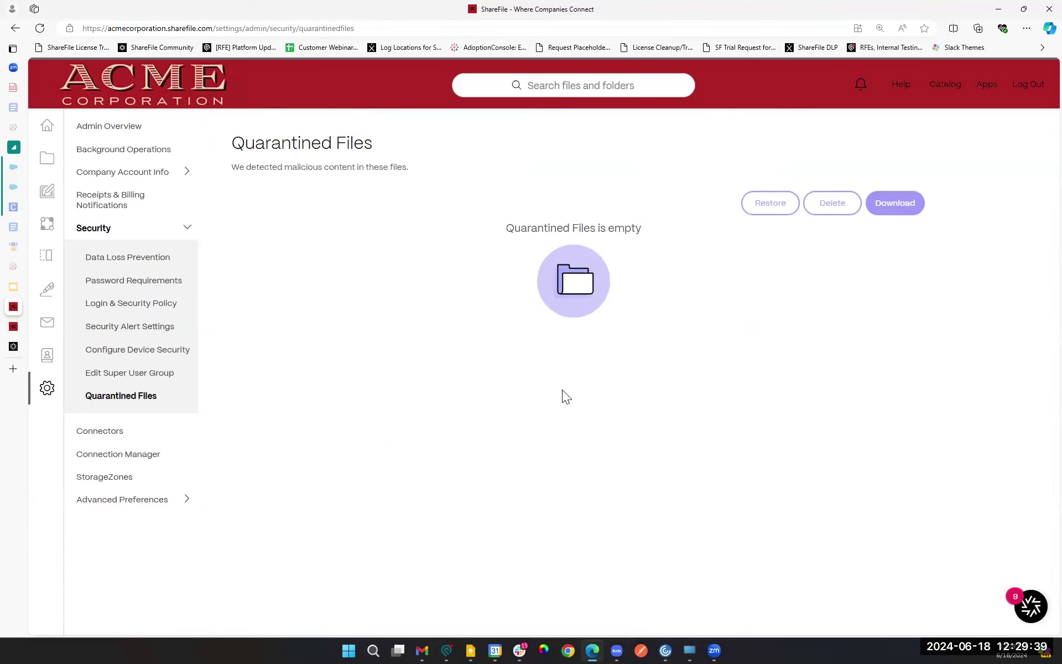
Step: View the Super User Group page showing its single ACME Developers, Inc. member
left_click(118, 373)
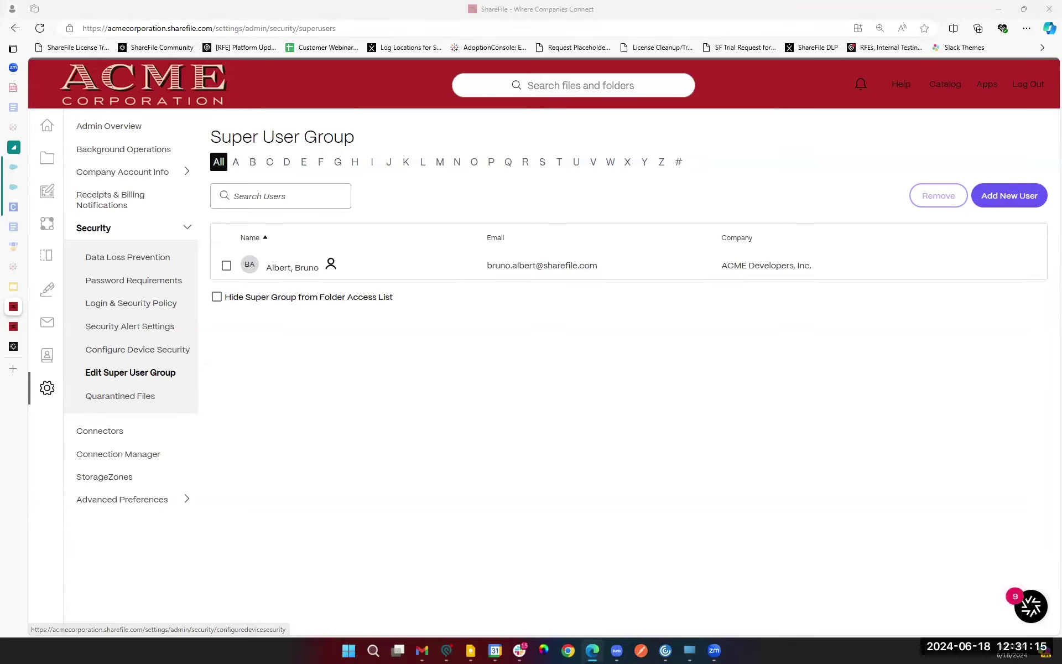
Step: Collapse Security, expand Advanced Preferences and open Email Settings
left_click(35, 509)
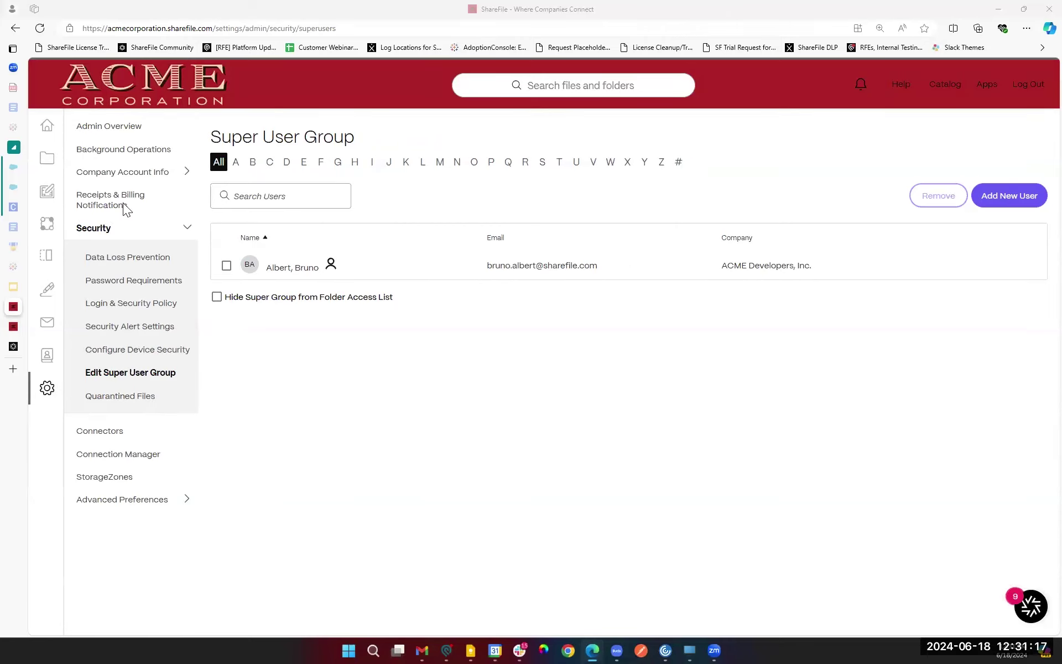
left_click(138, 231)
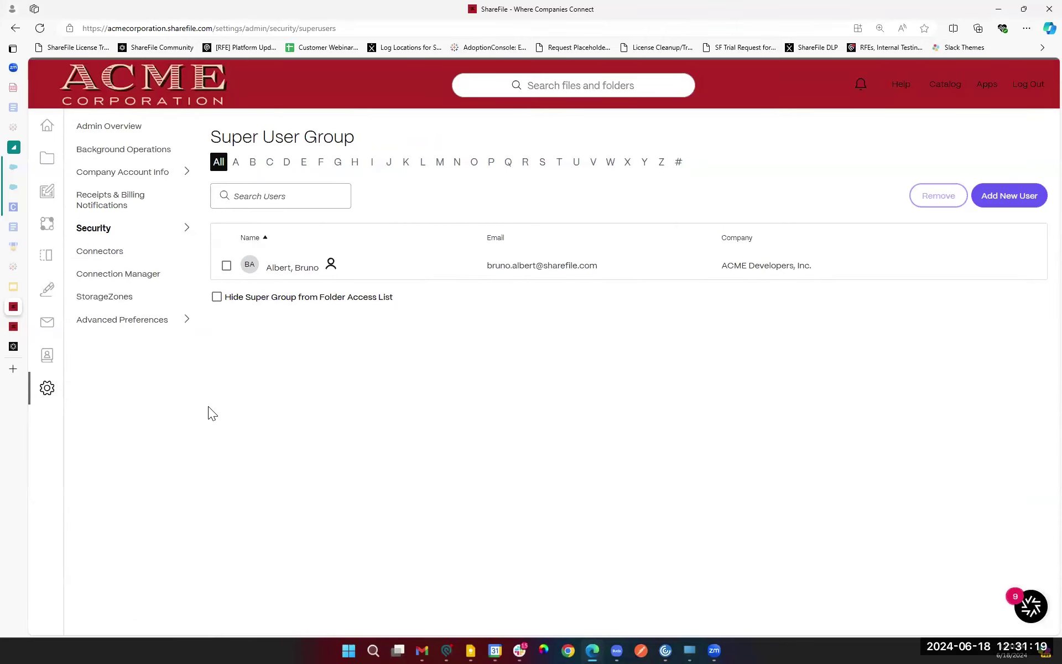
left_click(136, 321)
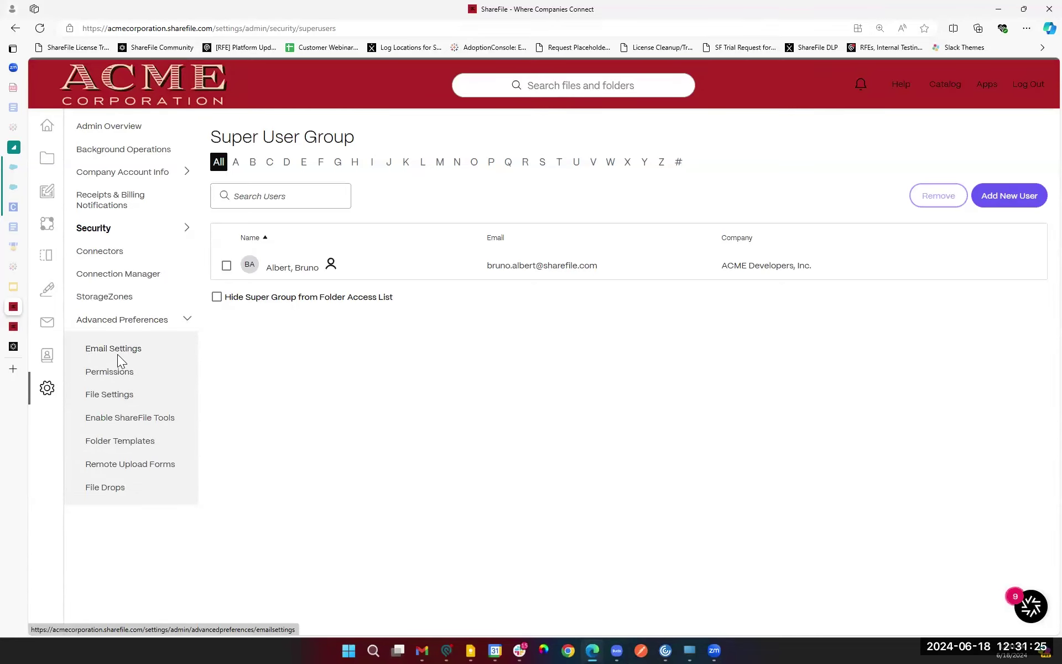
left_click(130, 355)
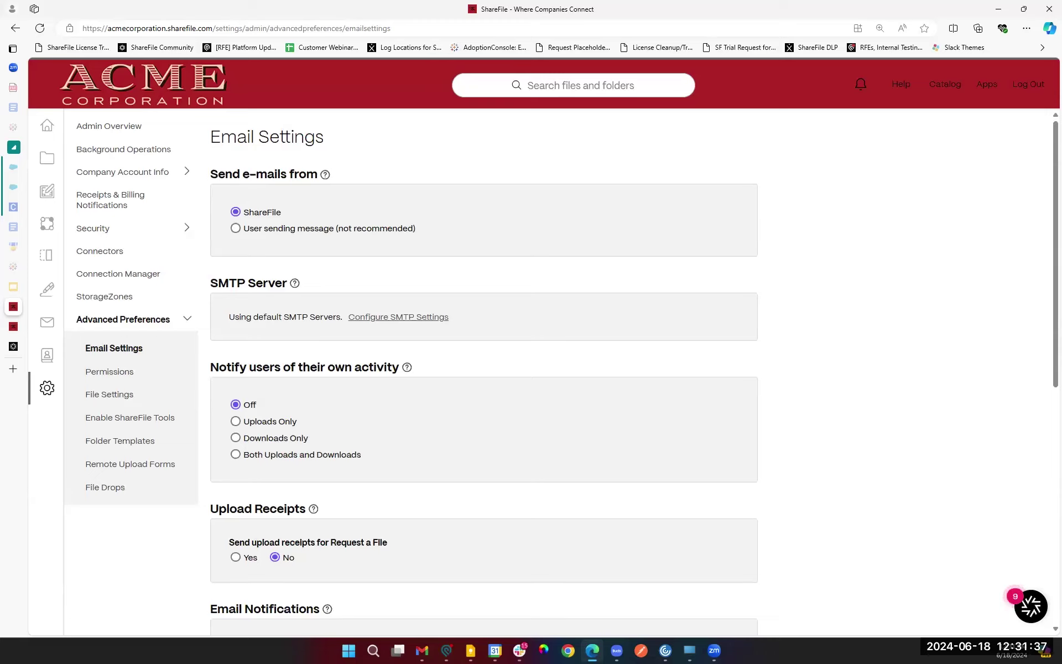
key("alt+Tab")
Step: Set Send e-mails from to 'User sending message (not recommended)'
left_click(236, 228)
mouse_move(325, 175)
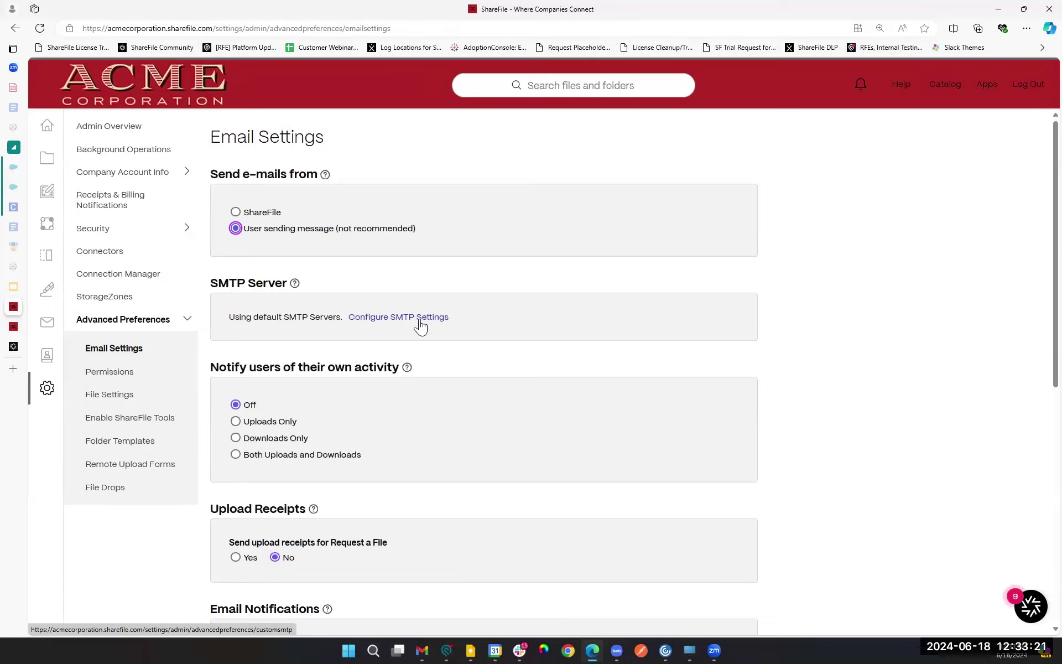
Step: Look over the SMTP server and Request a File receipt options, then show the email notification frequency choices
left_click(421, 302)
scroll(506, 405, "down", 4)
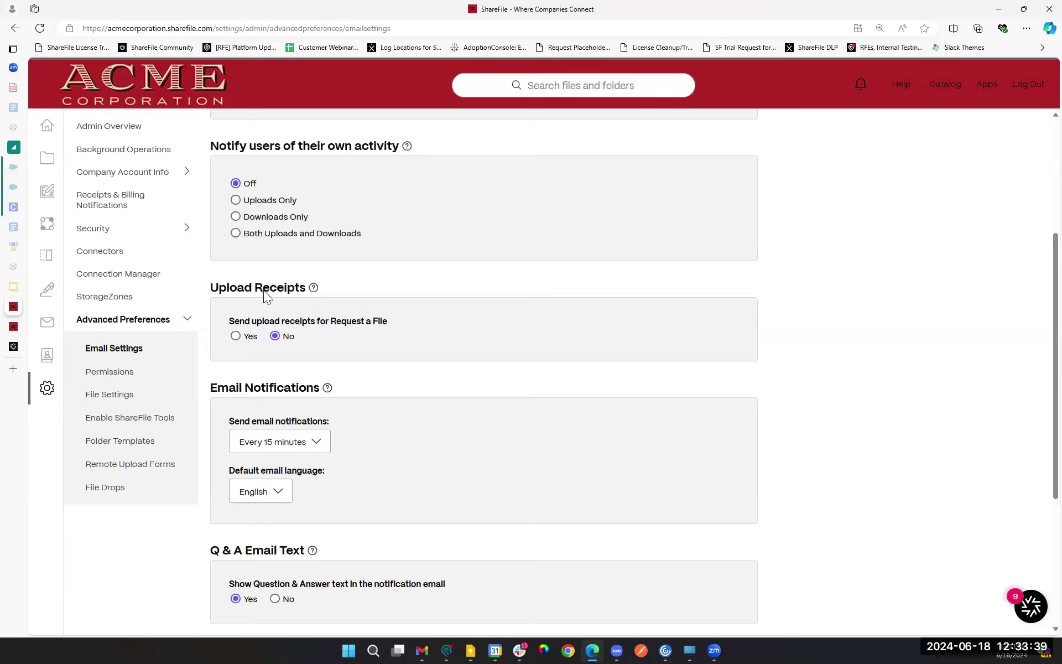
double_click(338, 321)
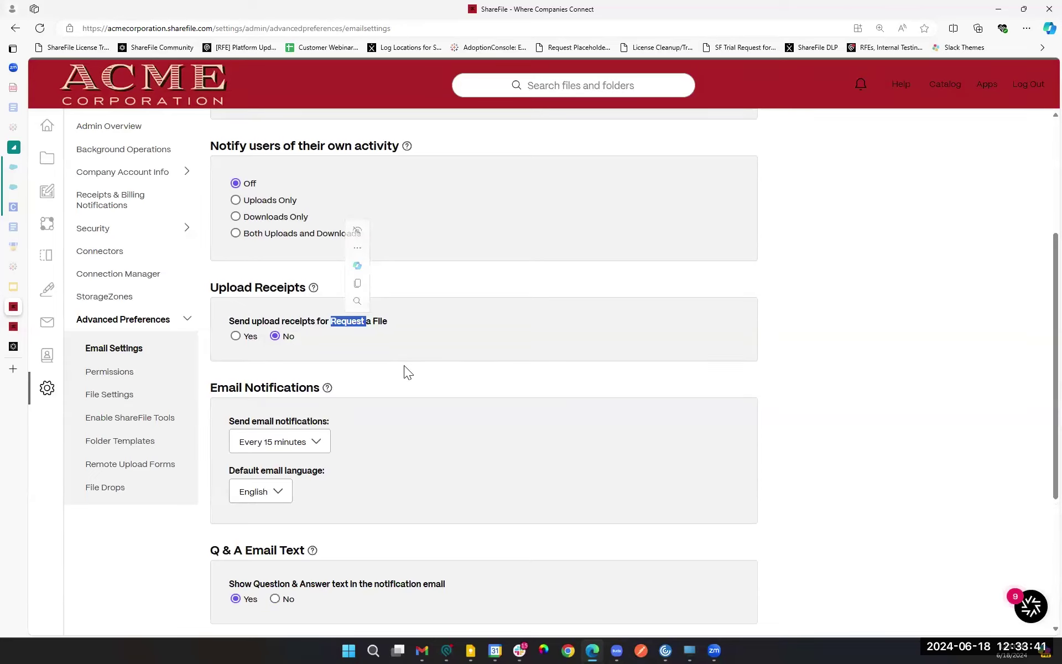
left_click(275, 342)
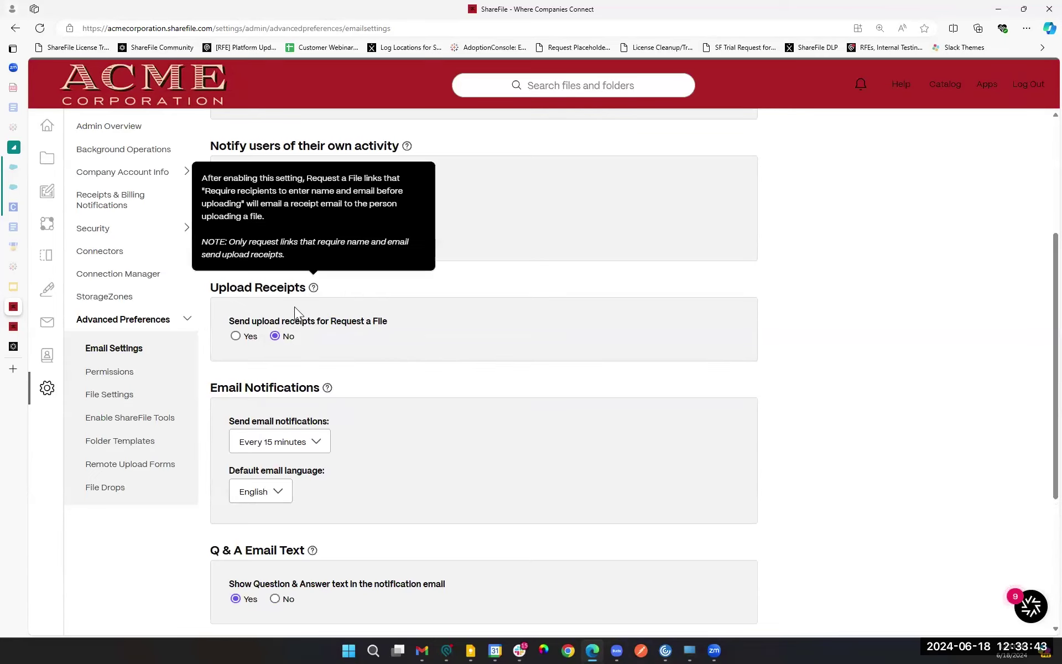
scroll(529, 372, "down", 3)
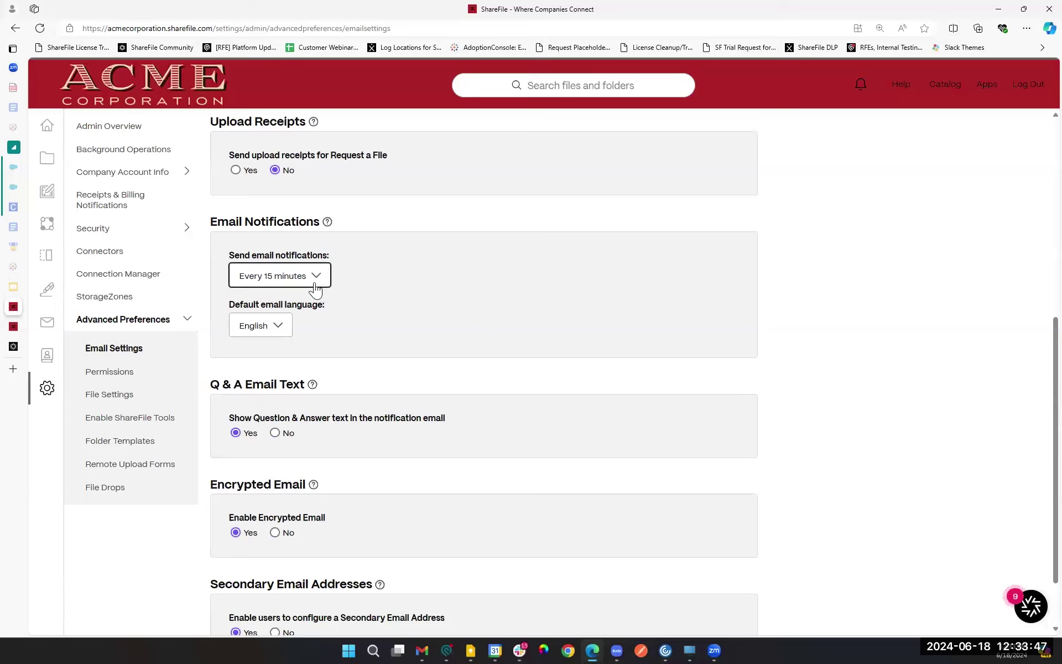
left_click(315, 287)
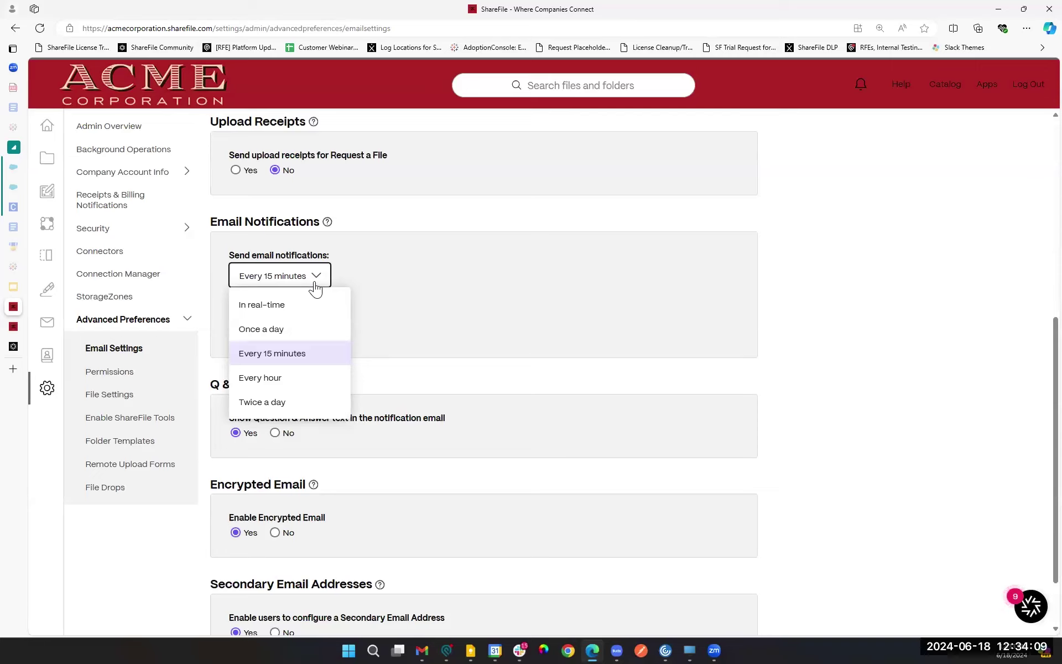
Step: Change the email notification frequency from every 15 minutes to In real-time
left_click(266, 223)
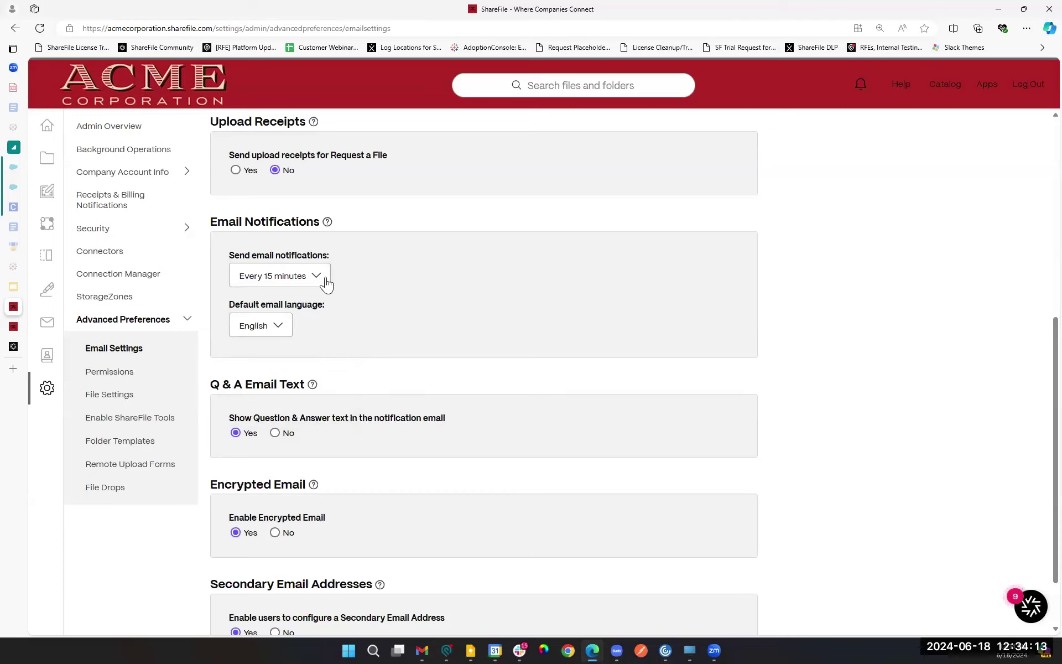
left_click(322, 282)
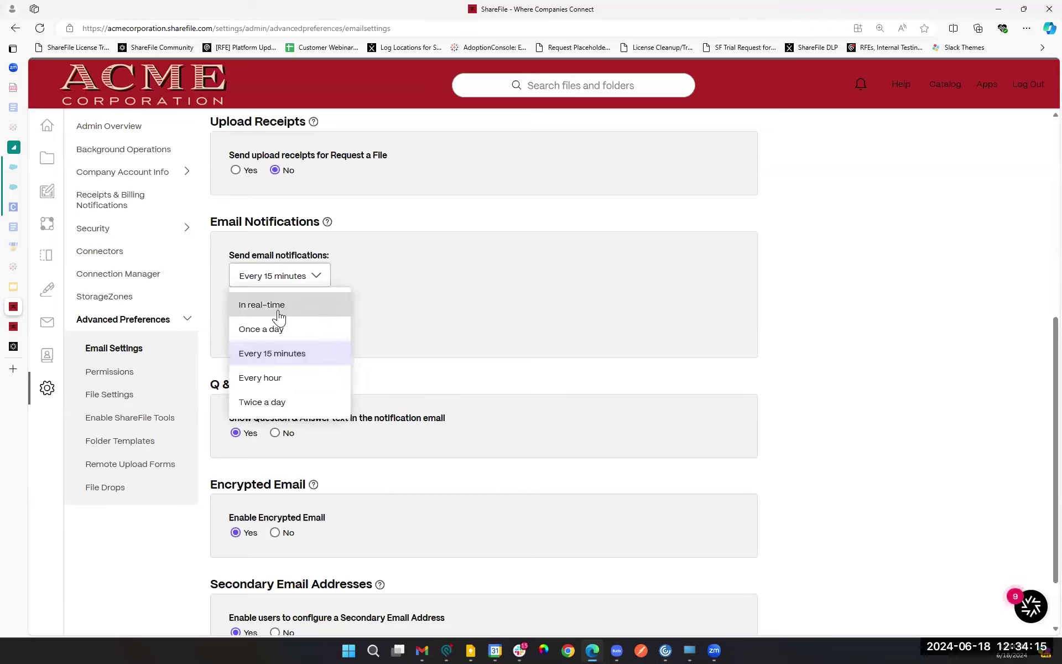
left_click(256, 305)
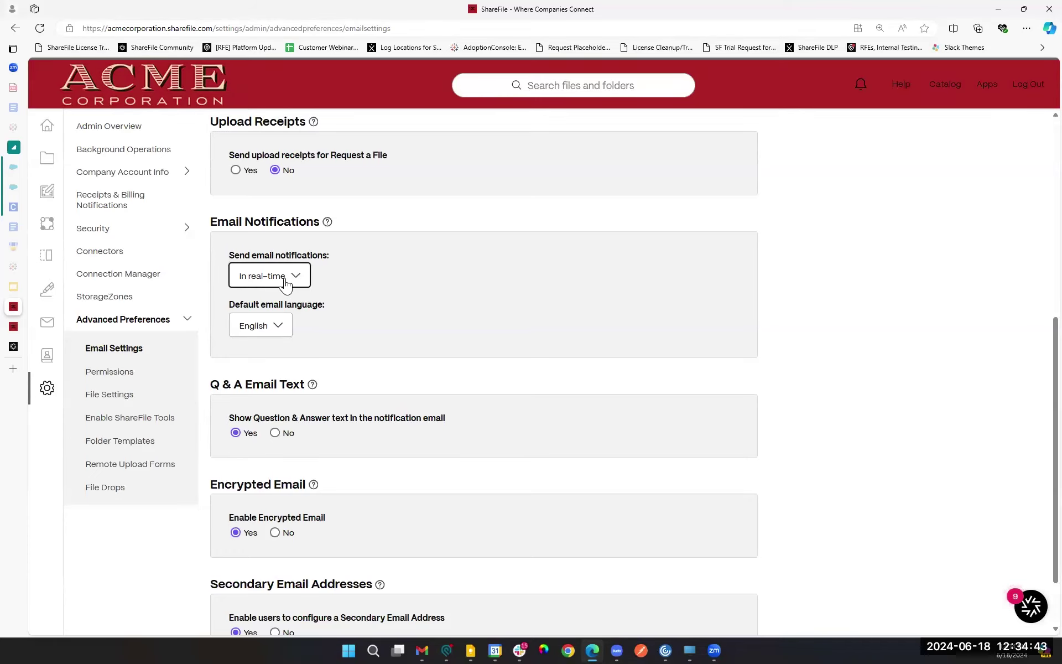
left_click(286, 281)
left_click(555, 322)
scroll(565, 382, "down", 2)
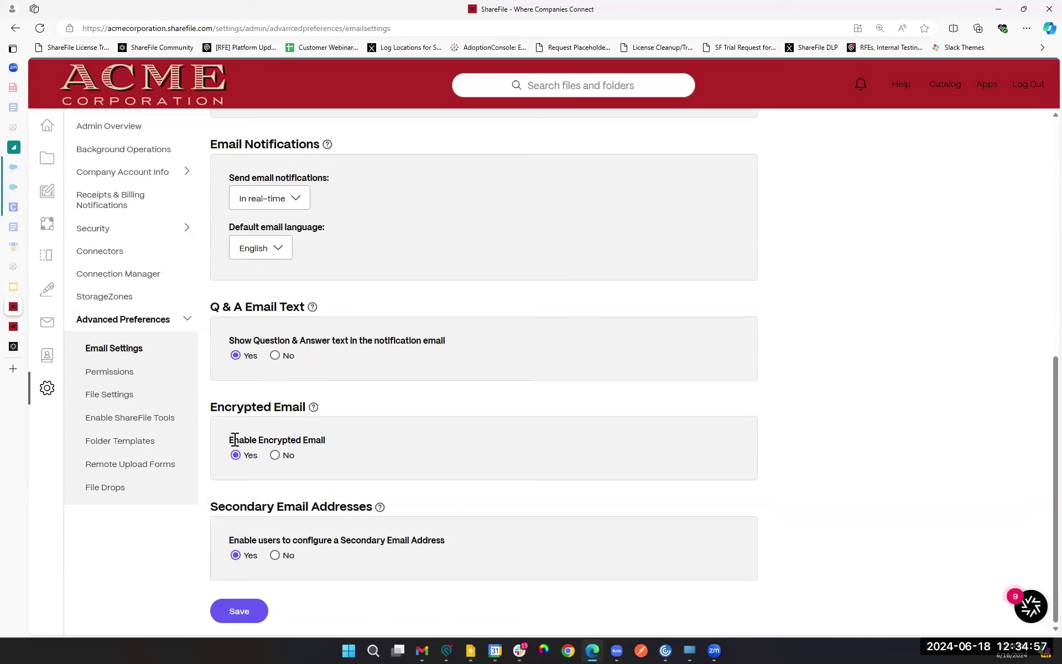
left_click_drag(226, 437, 359, 443)
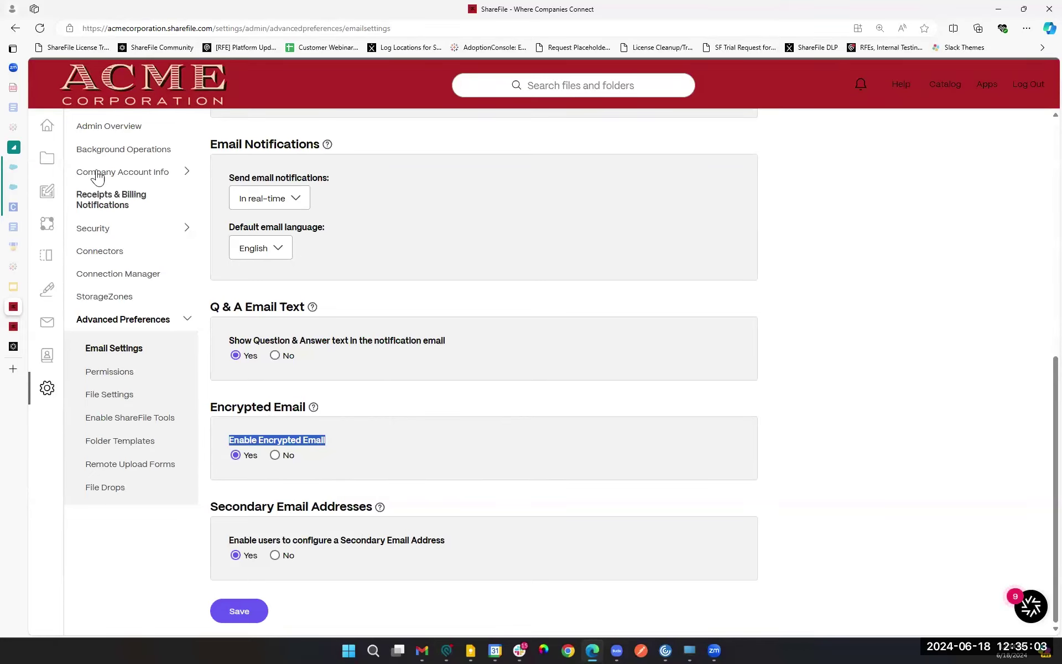
mouse_move(65, 157)
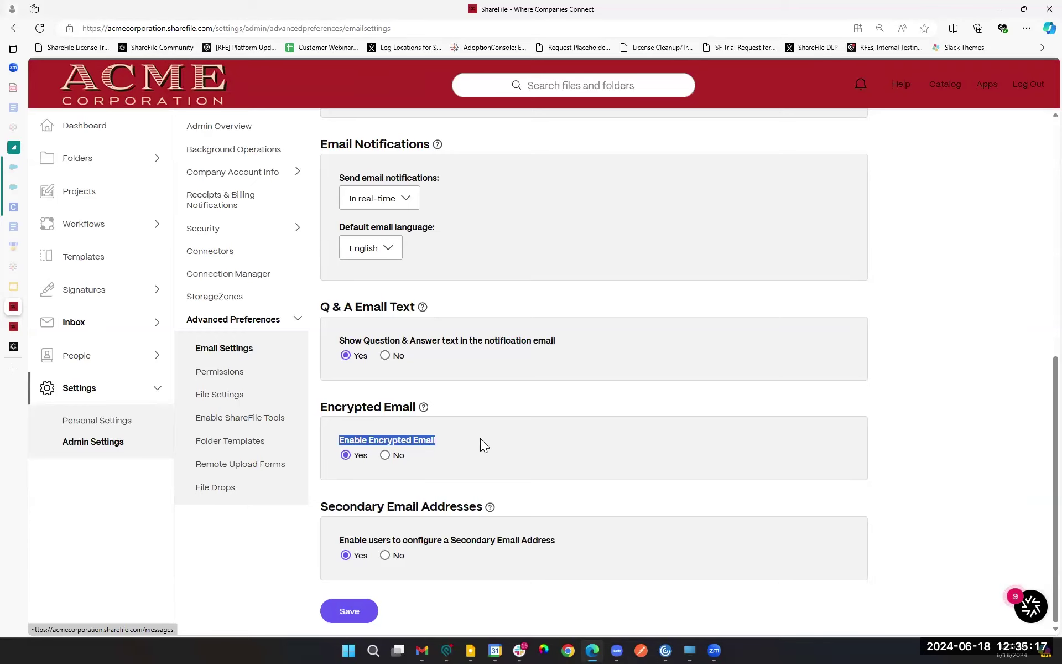
left_click(263, 411)
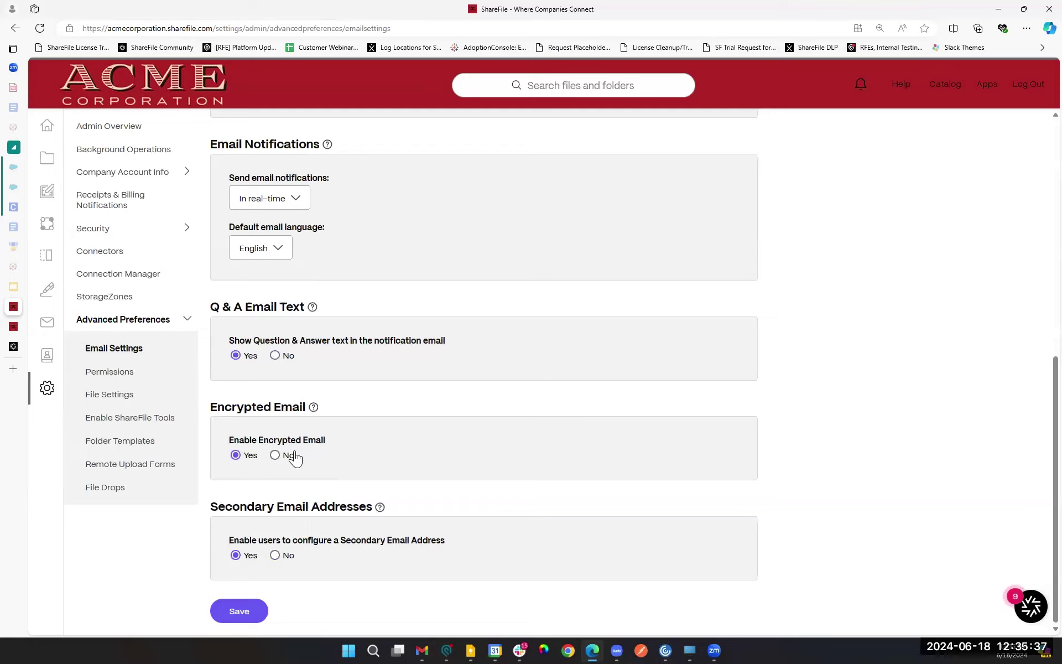
left_click(110, 372)
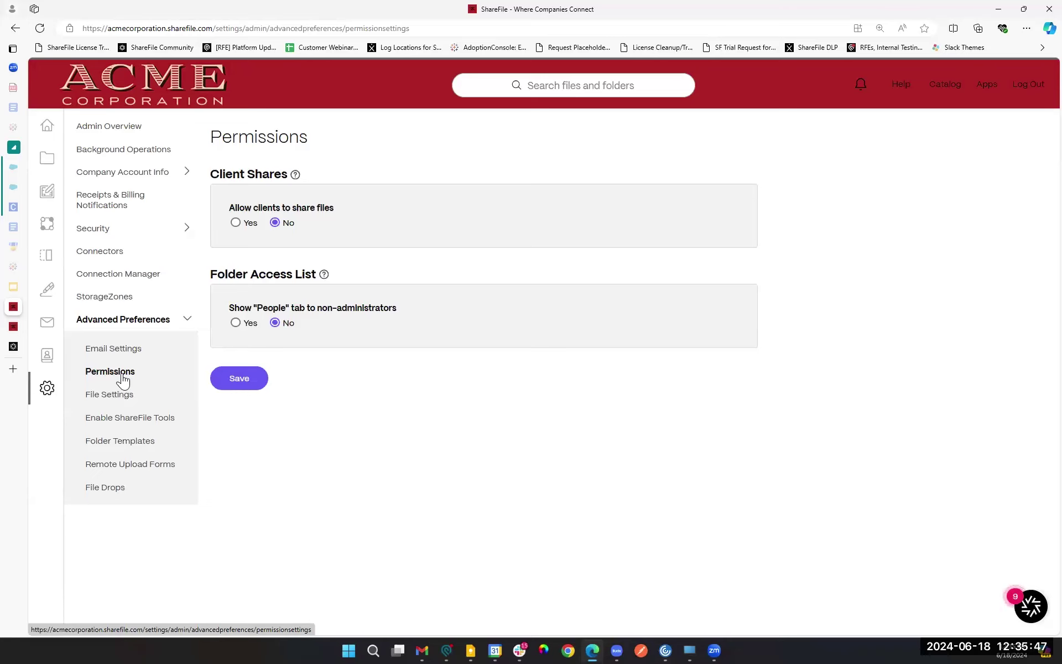
left_click(97, 375)
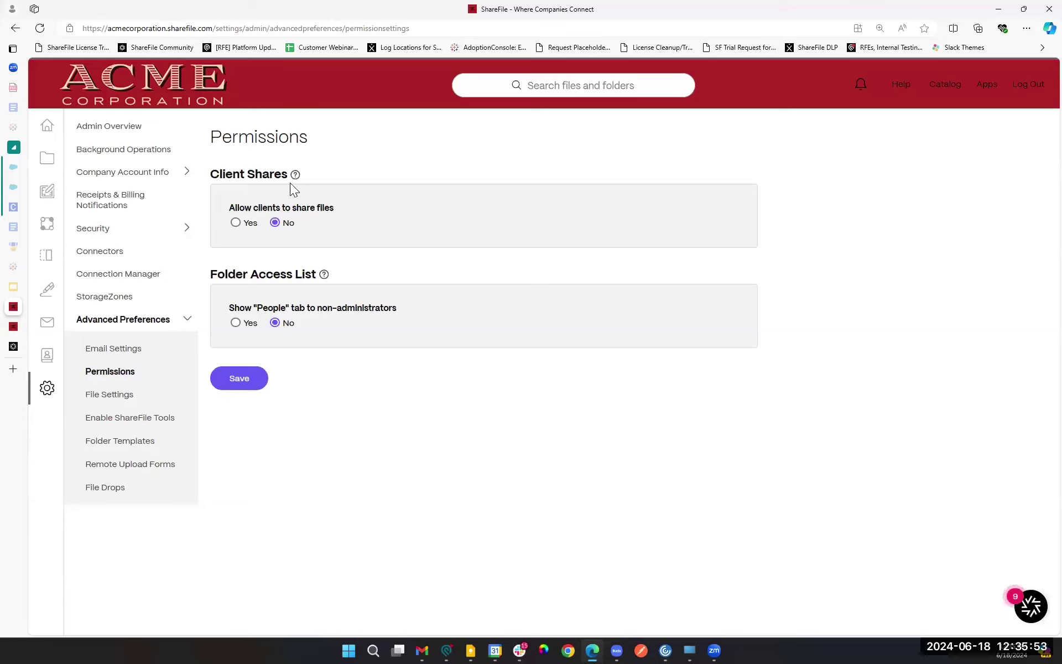
left_click_drag(229, 207, 334, 206)
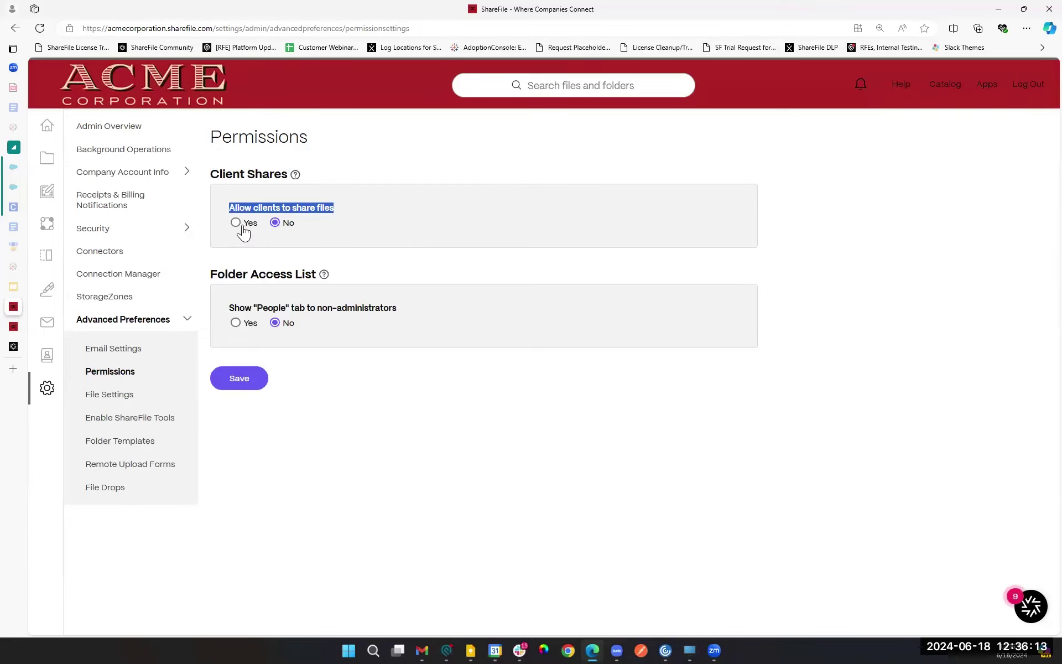
left_click(479, 262)
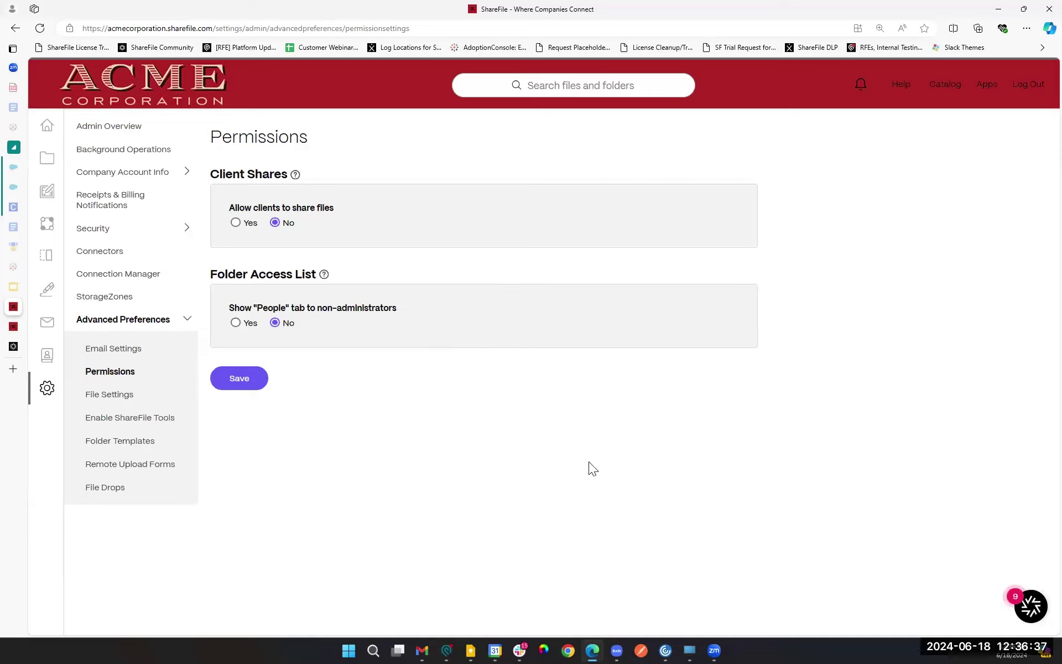
Step: Open File Settings and look over the Share and Request permission settings
left_click(125, 396)
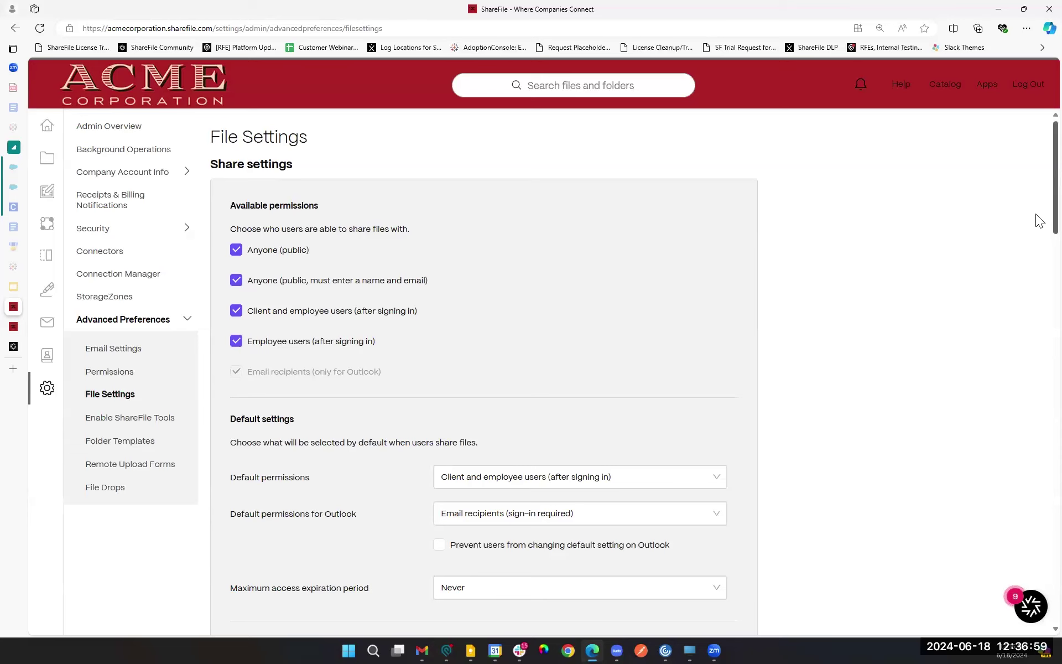
scroll(1039, 220, "down", 1)
scroll(1036, 223, "down", 1)
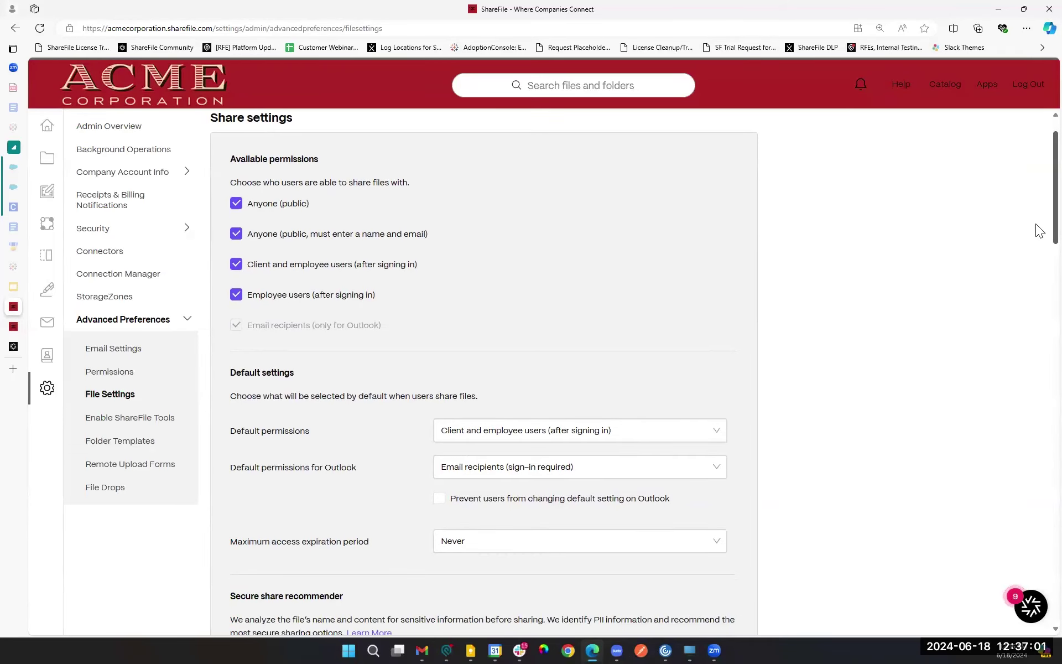
scroll(1035, 223, "up", 1)
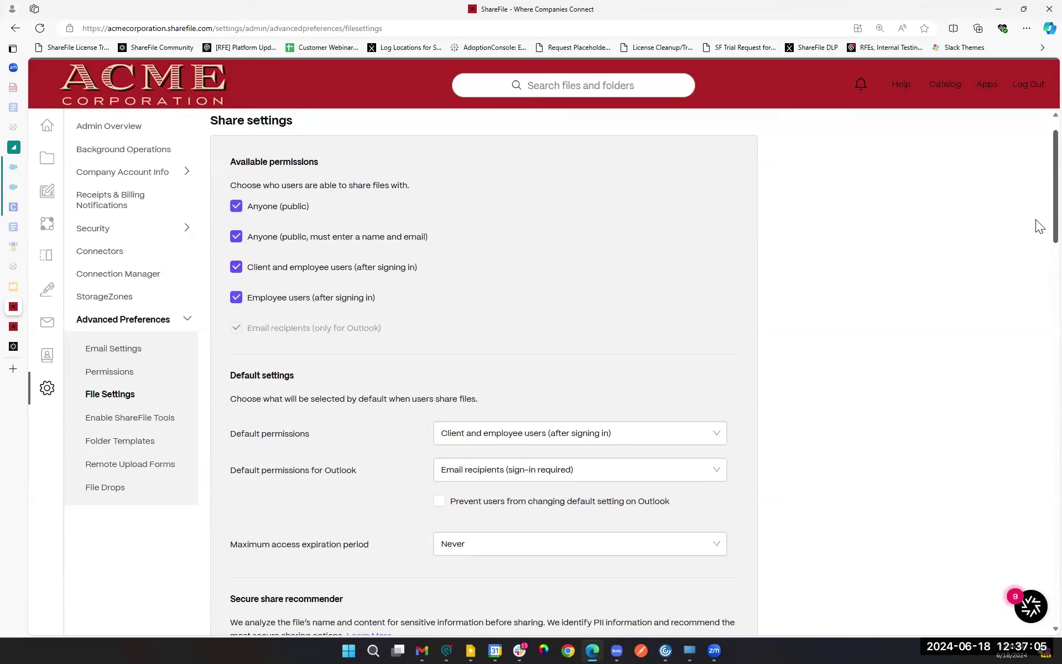
scroll(1036, 219, "down", 10)
scroll(1036, 363, "down", 1)
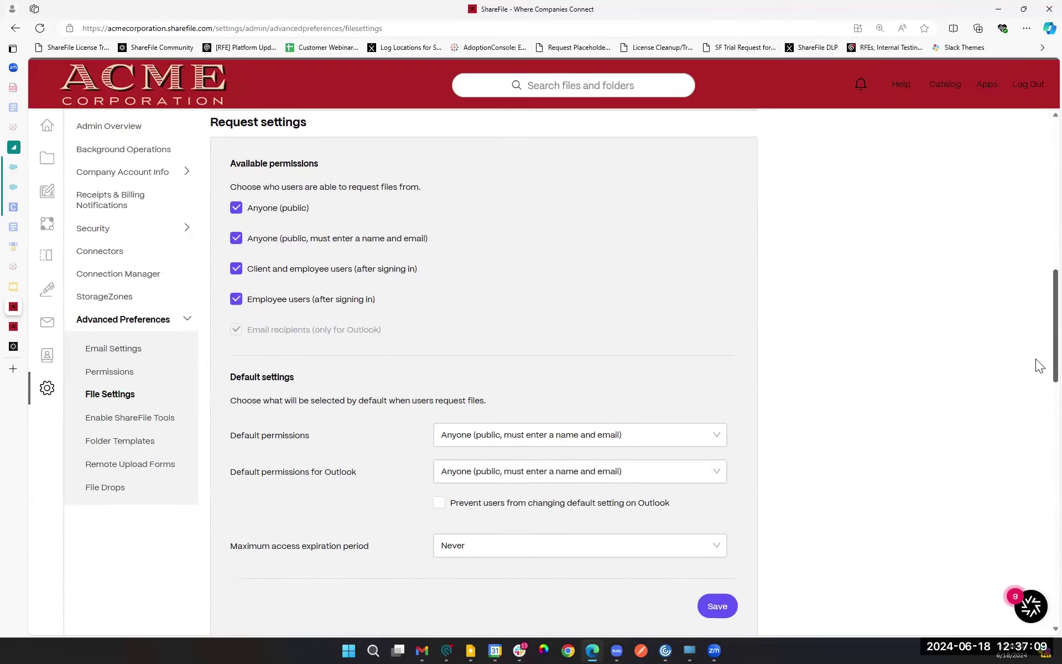
scroll(1035, 361, "down", 1)
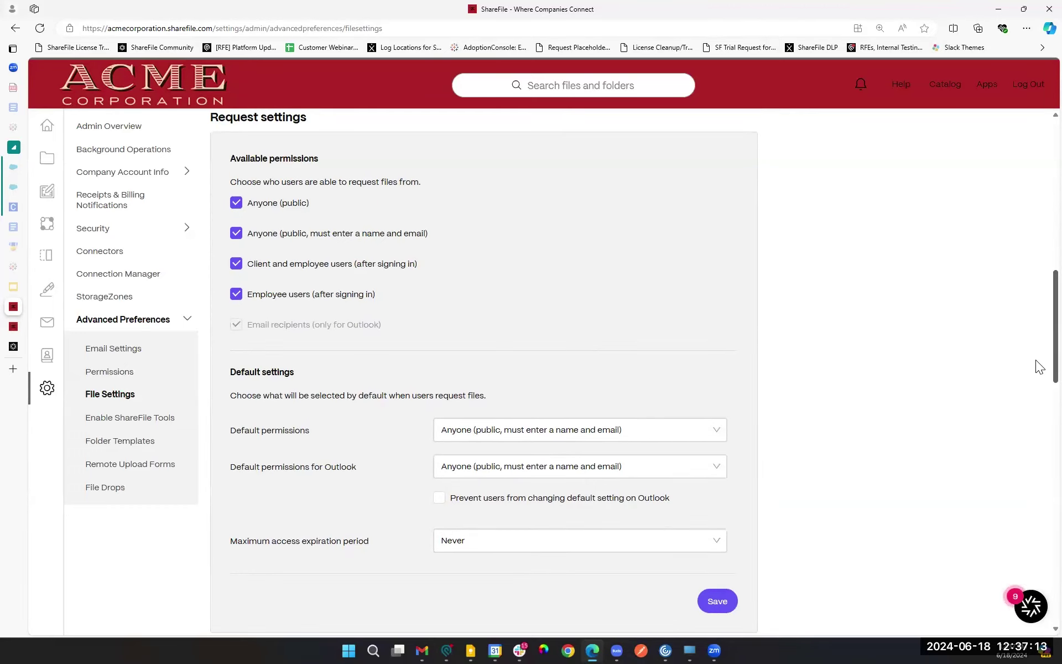
scroll(905, 473, "up", 1)
Step: Save the request settings and return to the top of the page
left_click(724, 607)
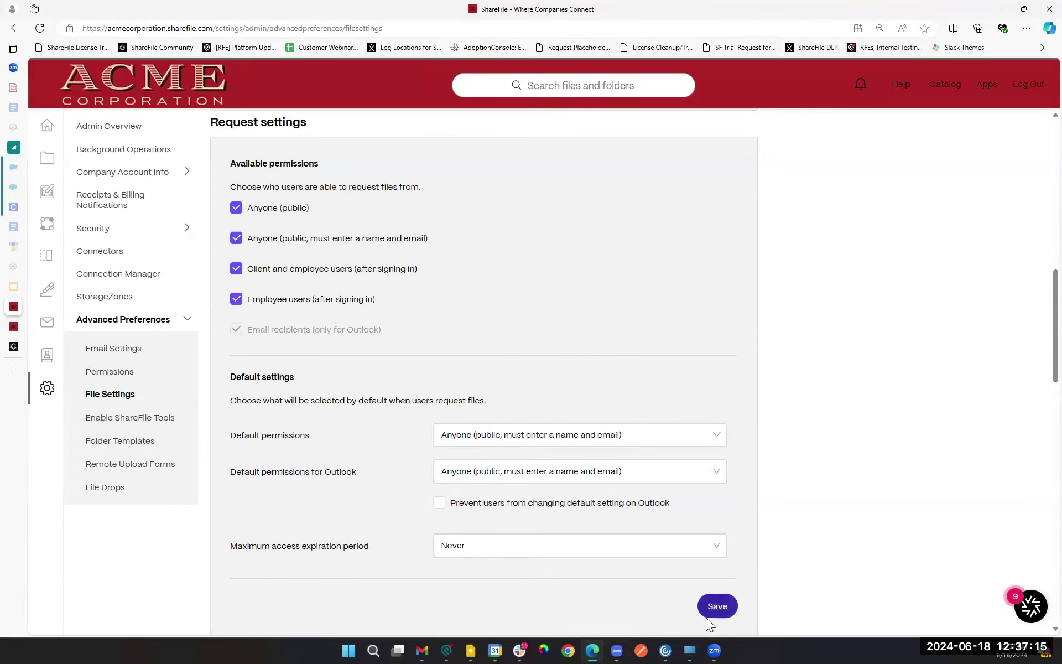
scroll(841, 530, "up", 6)
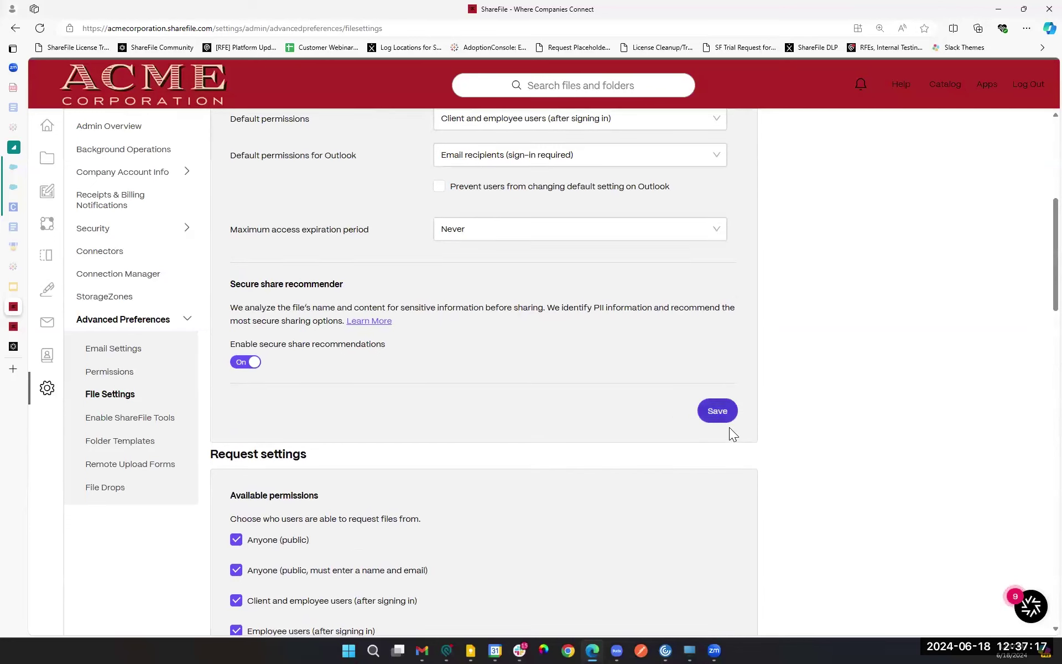
scroll(497, 451, "up", 4)
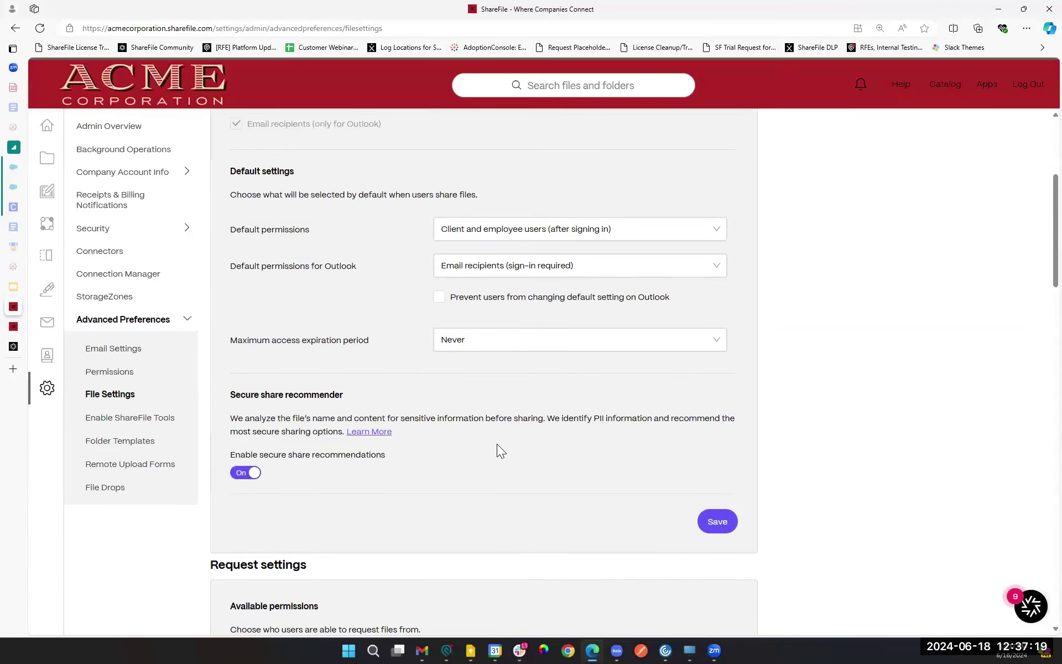
scroll(541, 469, "up", 3)
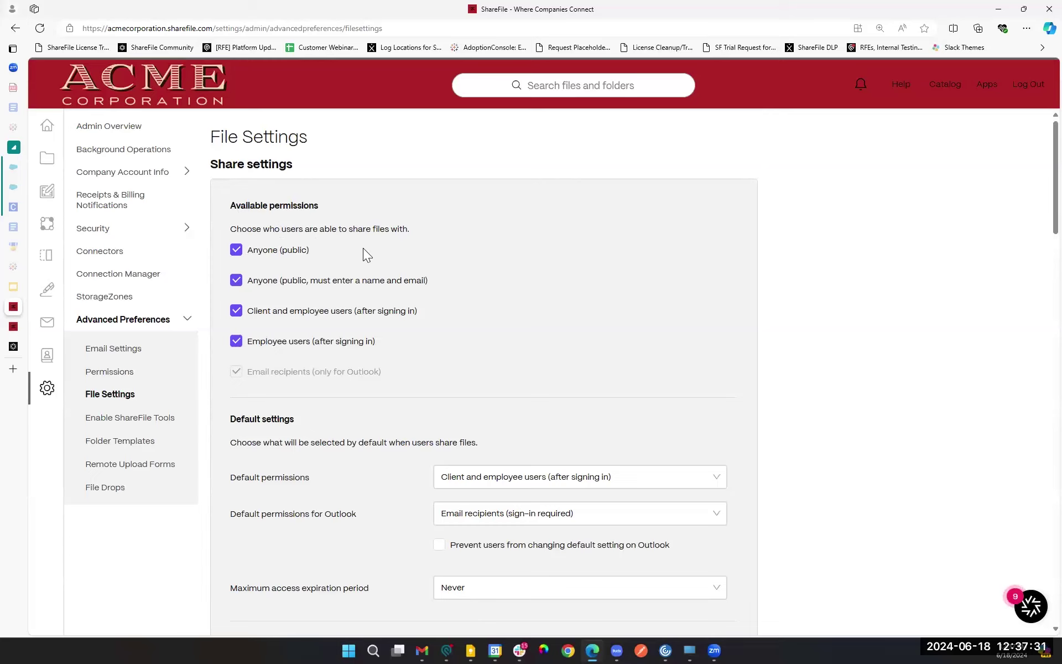
Step: Uncheck then recheck Anyone (public), Anyone (name and email) and Client and employee users permissions
left_click(237, 252)
left_click(358, 287)
left_click(238, 318)
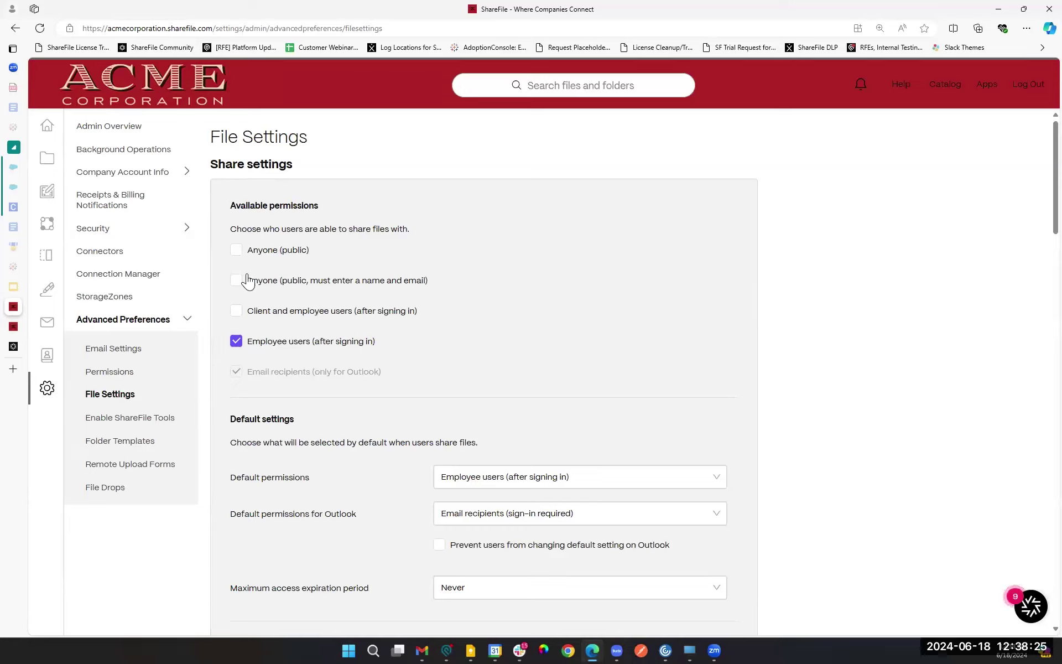
left_click(235, 251)
left_click(237, 281)
left_click(236, 310)
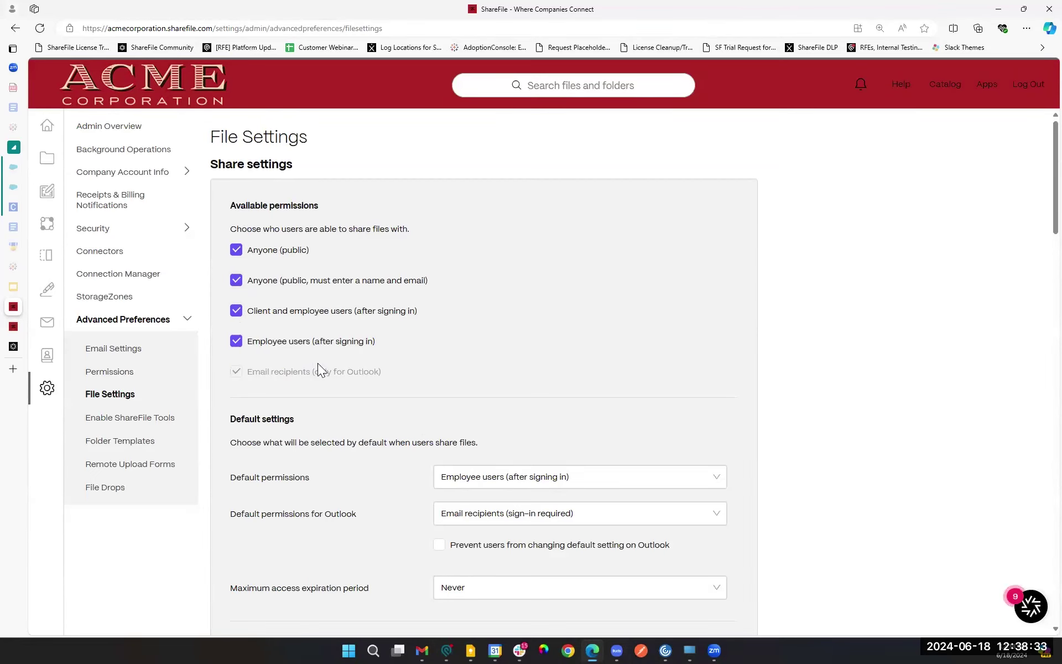
Step: Check the Default permissions choices, then display the Default permissions for Outlook options
scroll(317, 365, "down", 2)
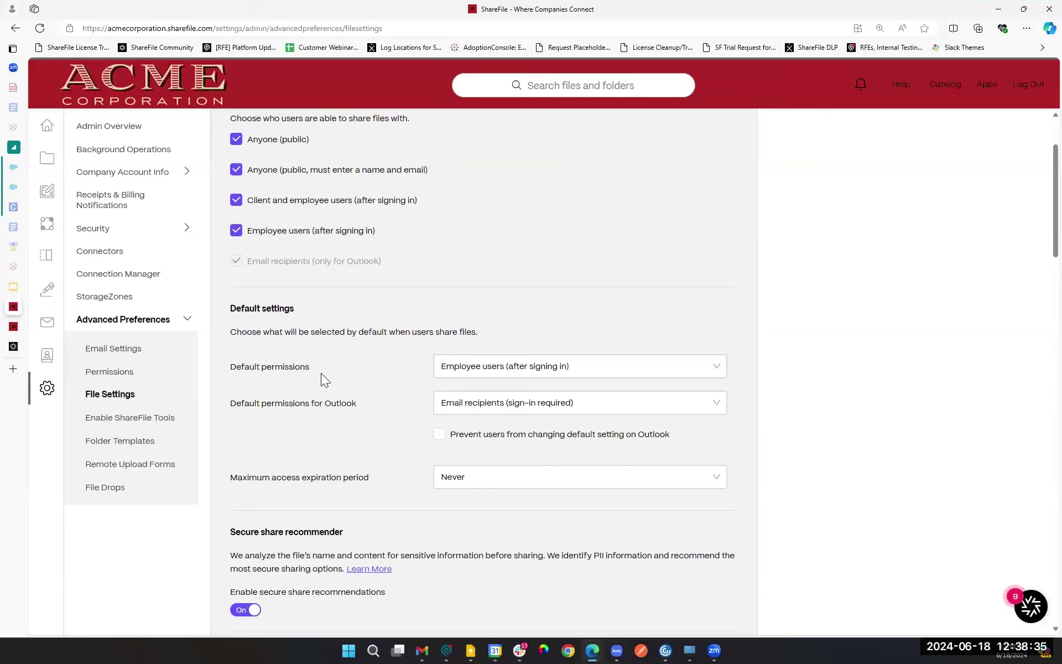
left_click_drag(225, 317, 349, 320)
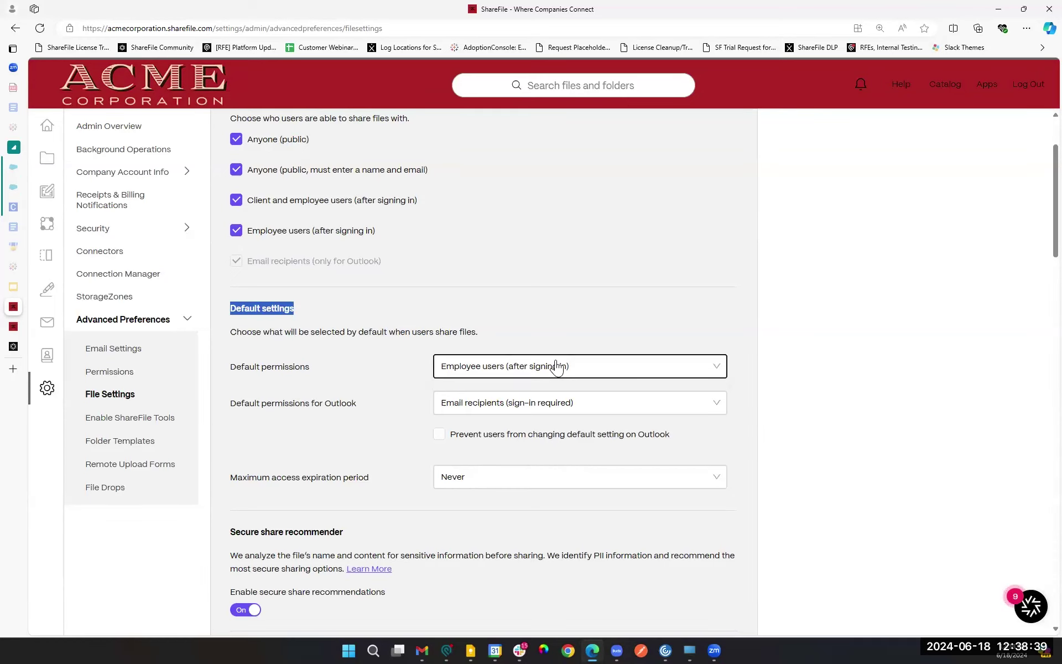
left_click(636, 370)
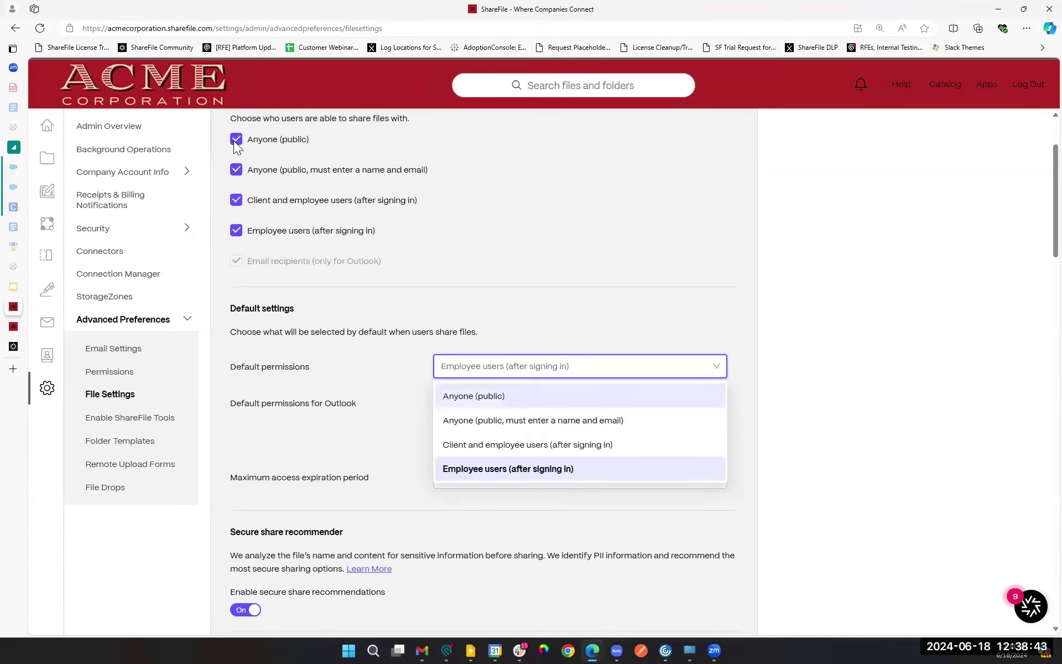
scroll(346, 297, "up", 3)
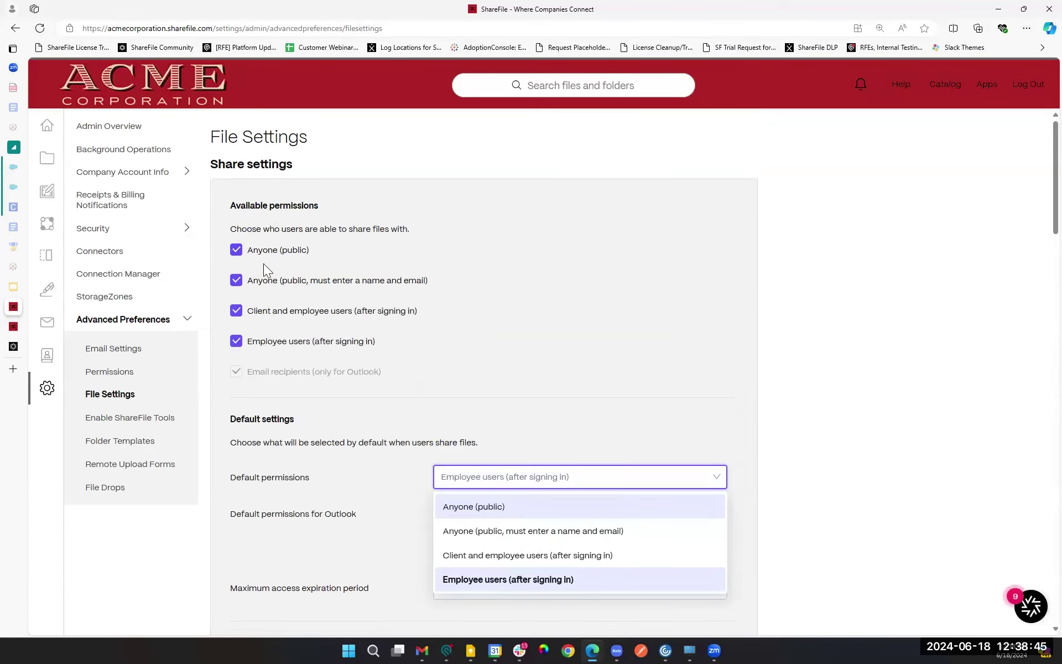
scroll(590, 376, "down", 1)
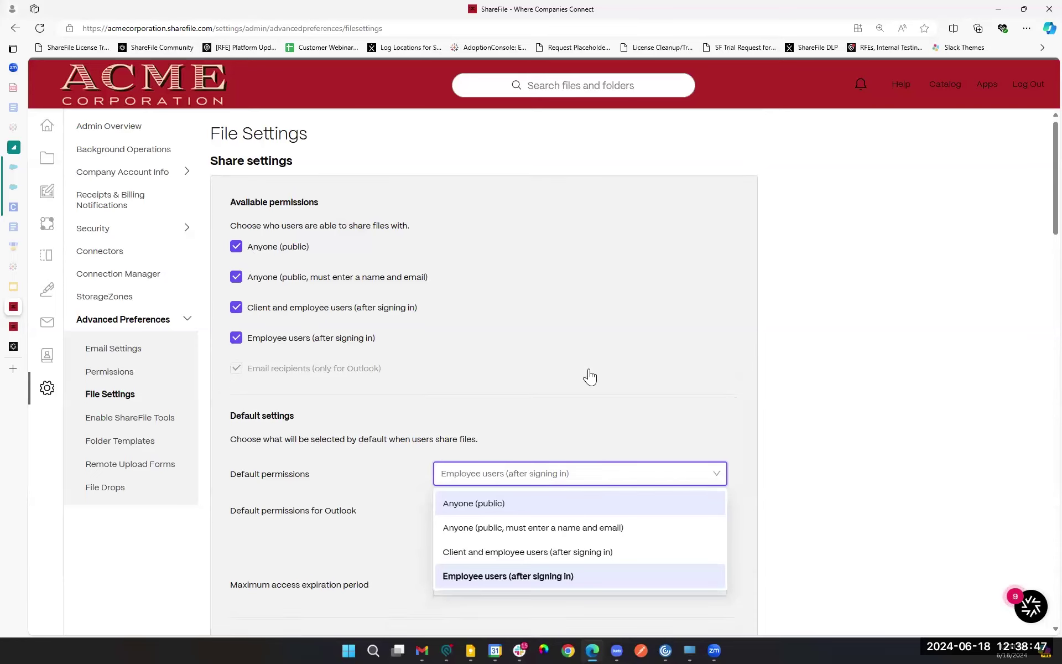
scroll(590, 376, "down", 3)
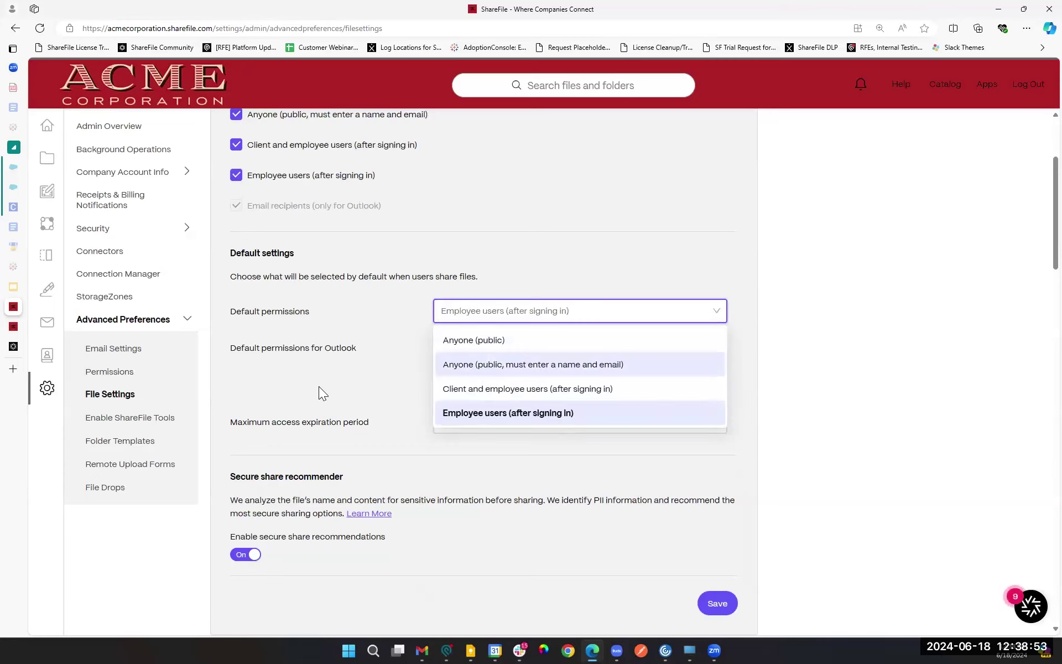
left_click(309, 371)
left_click(530, 350)
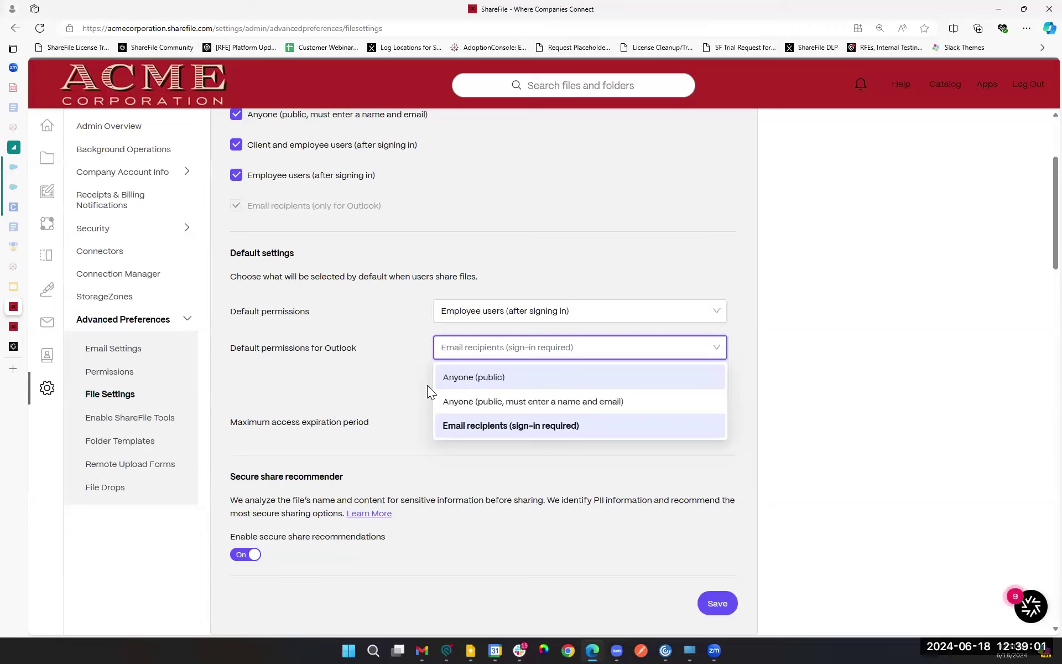
Step: Review the maximum access expiration period choices and leave the period at Never
left_click(402, 394)
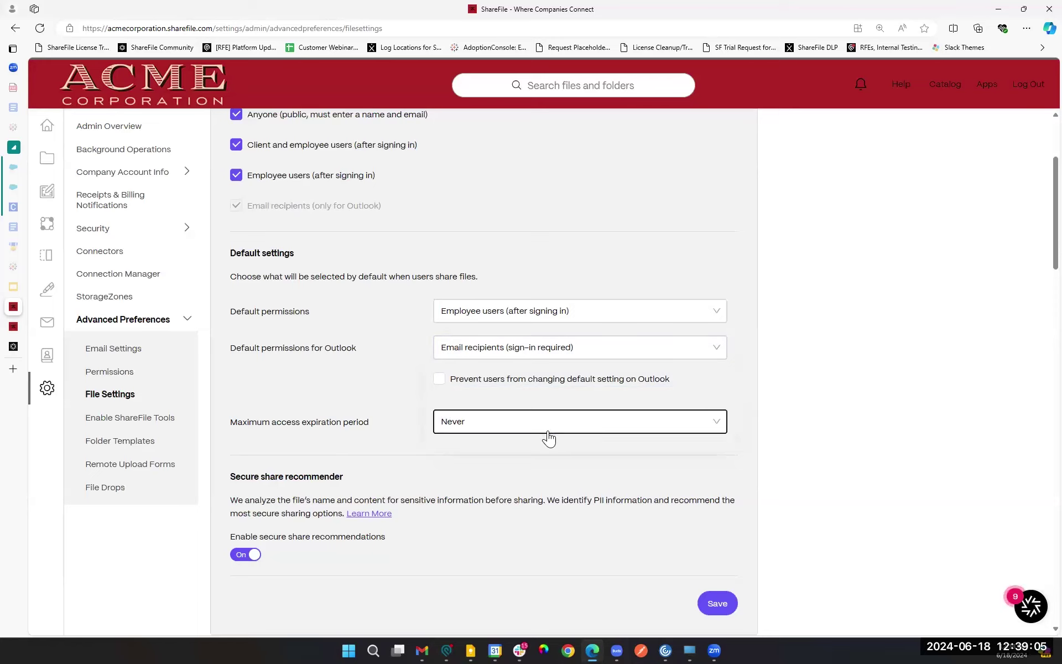
left_click(548, 437)
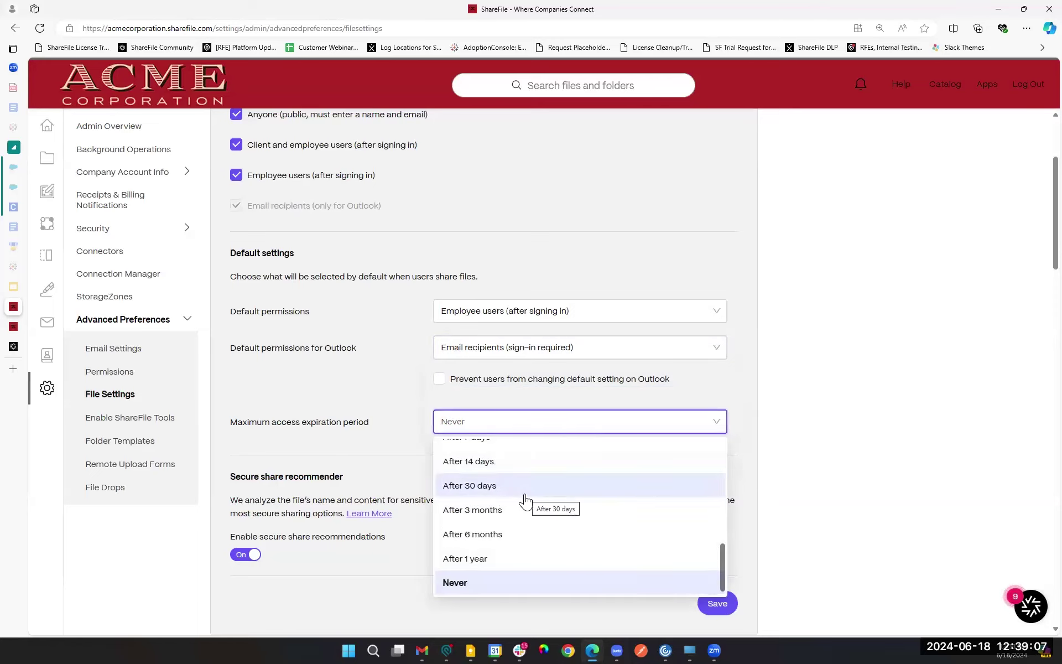
left_click_drag(723, 562, 543, 593)
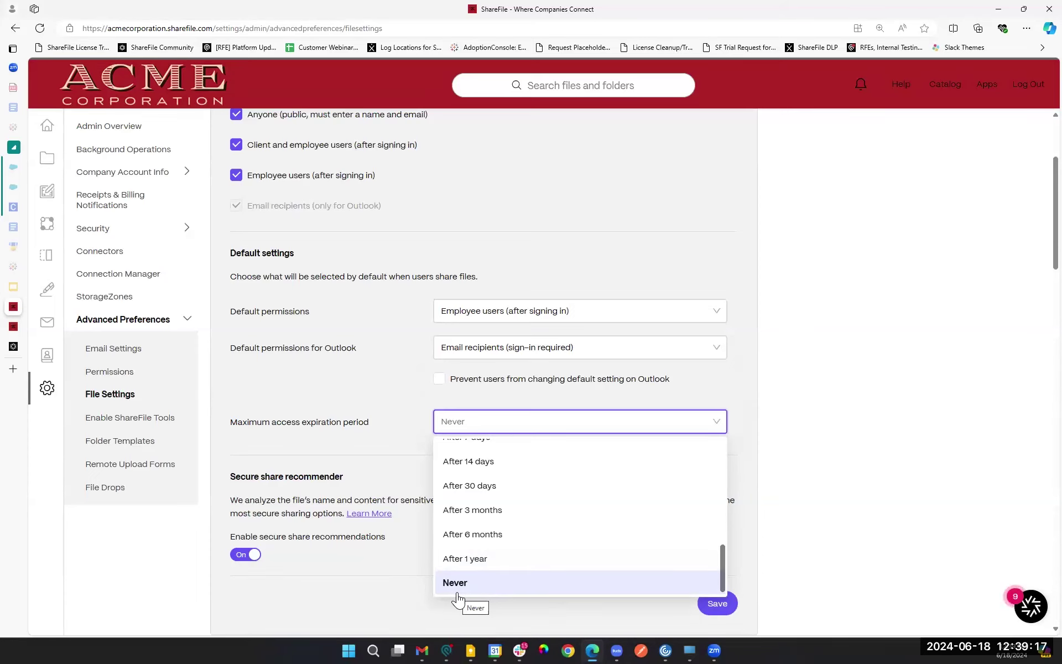
left_click(332, 454)
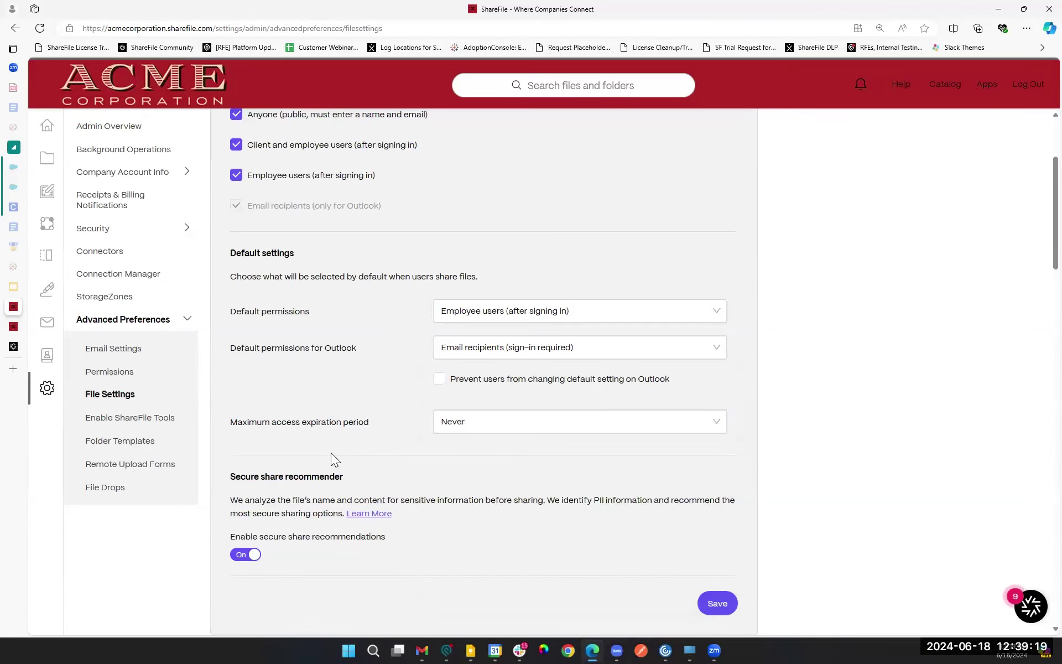
scroll(417, 507, "down", 3)
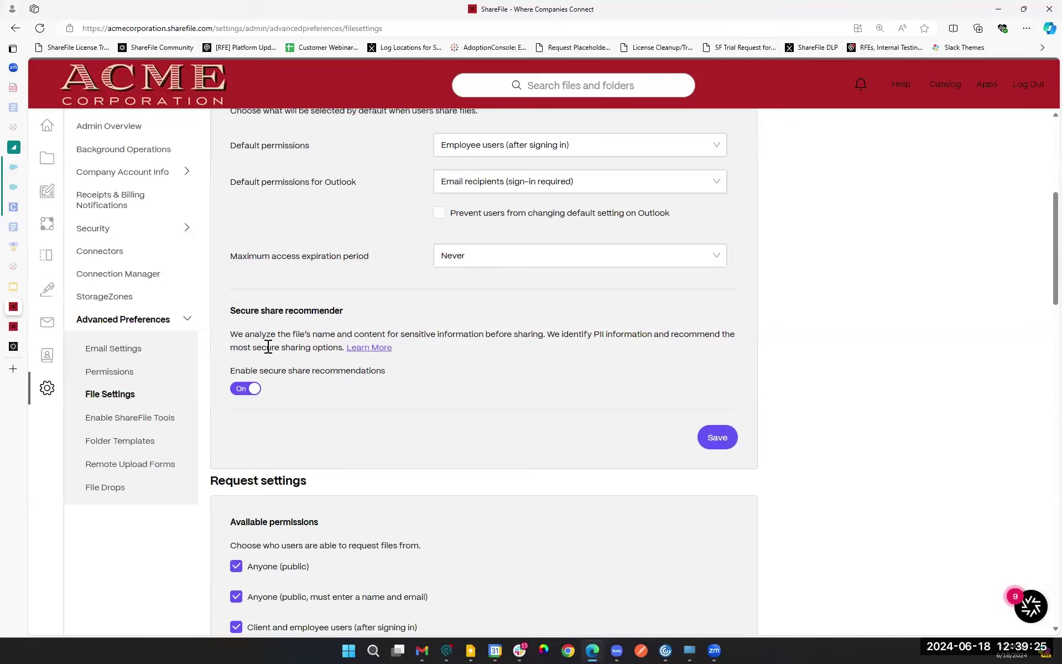
double_click(232, 334)
left_click_drag(360, 340, 406, 336)
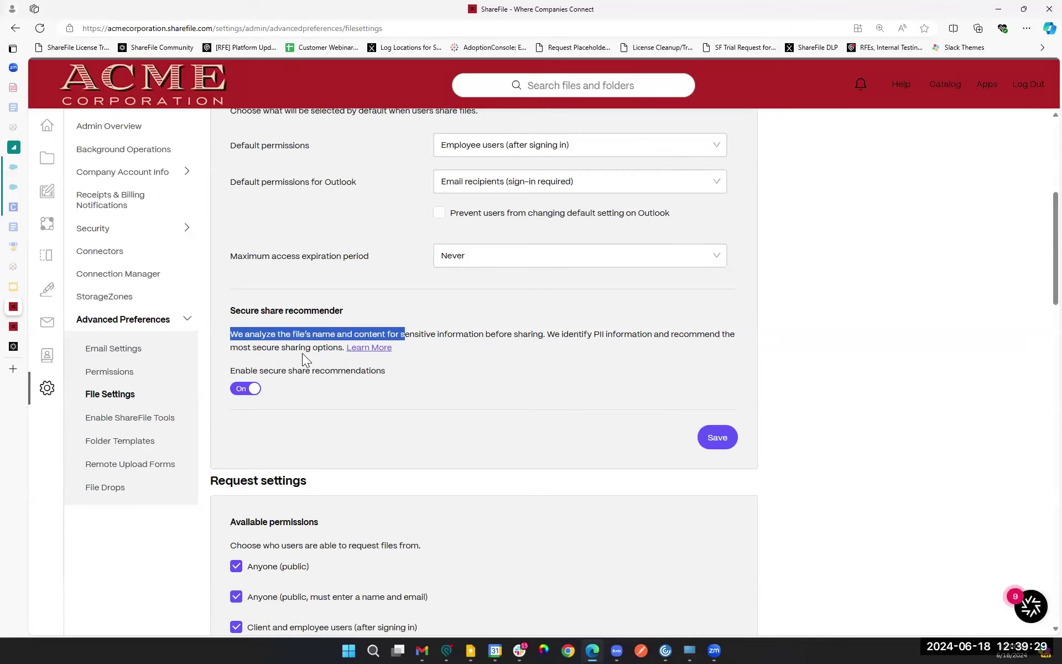
left_click(493, 333)
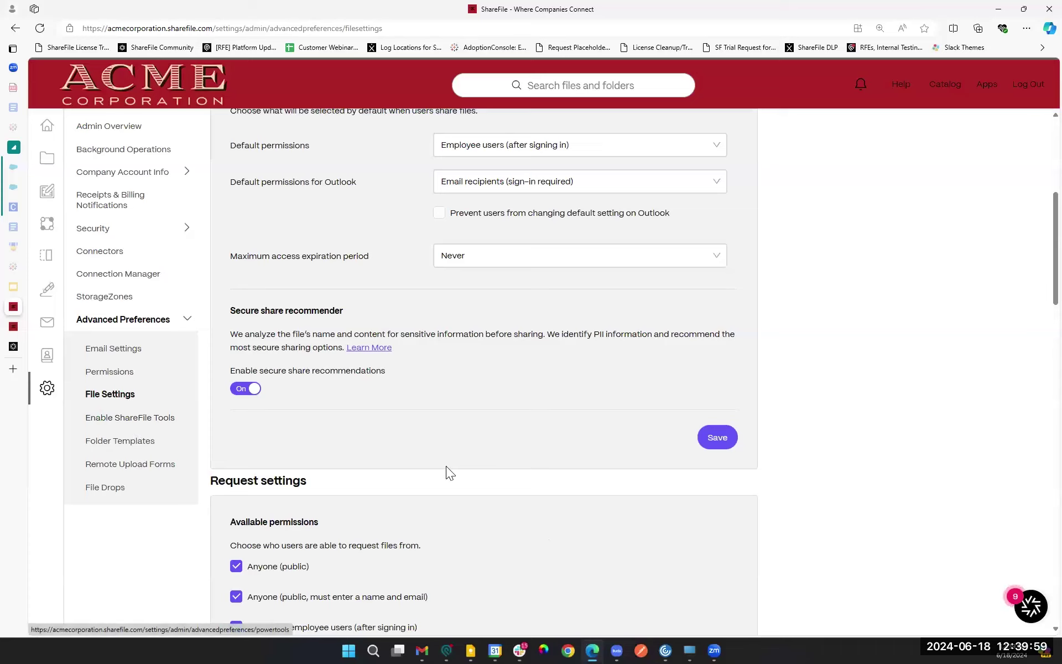
Step: Change Maximum Versions from 10000 to Custom, leaving the version count empty and flagged as required
scroll(446, 465, "down", 10)
scroll(416, 469, "down", 5)
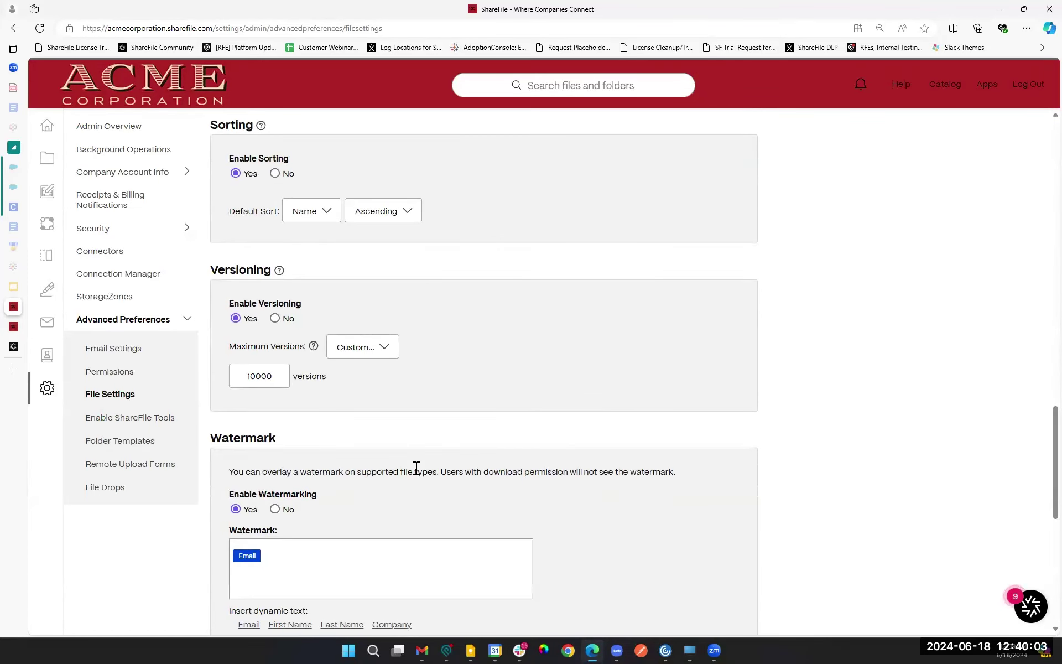
scroll(293, 287, "down", 1)
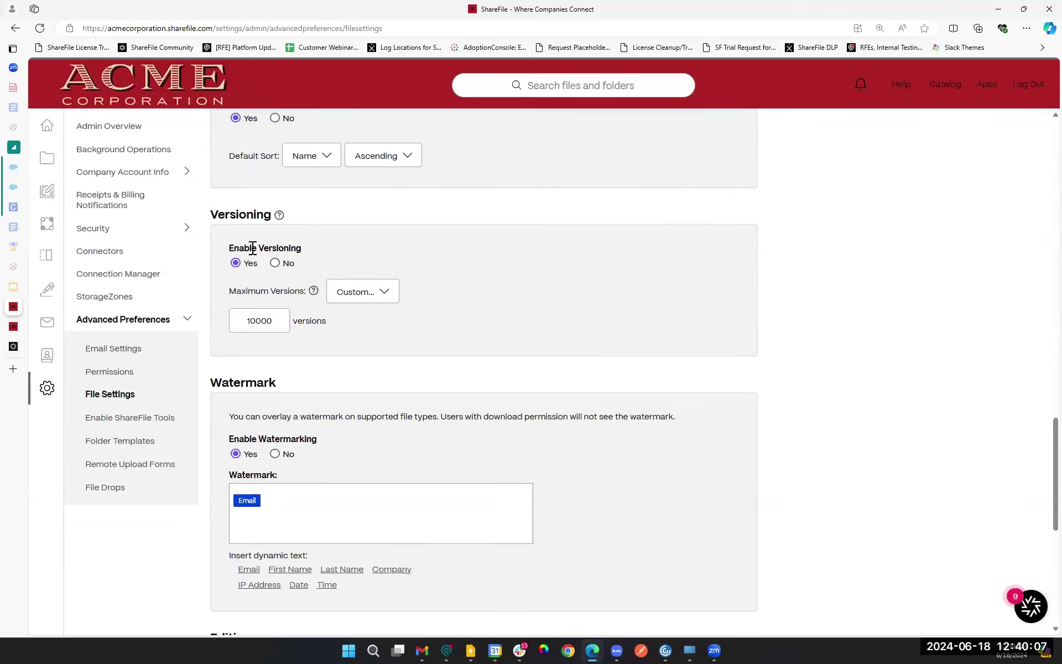
left_click(373, 296)
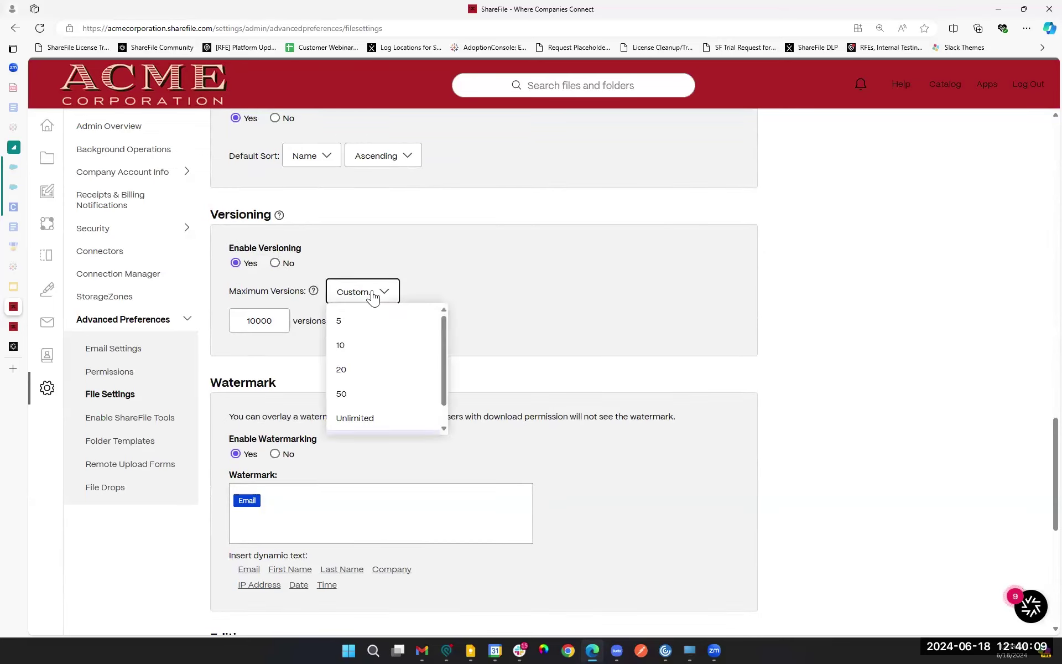
scroll(403, 369, "down", 1)
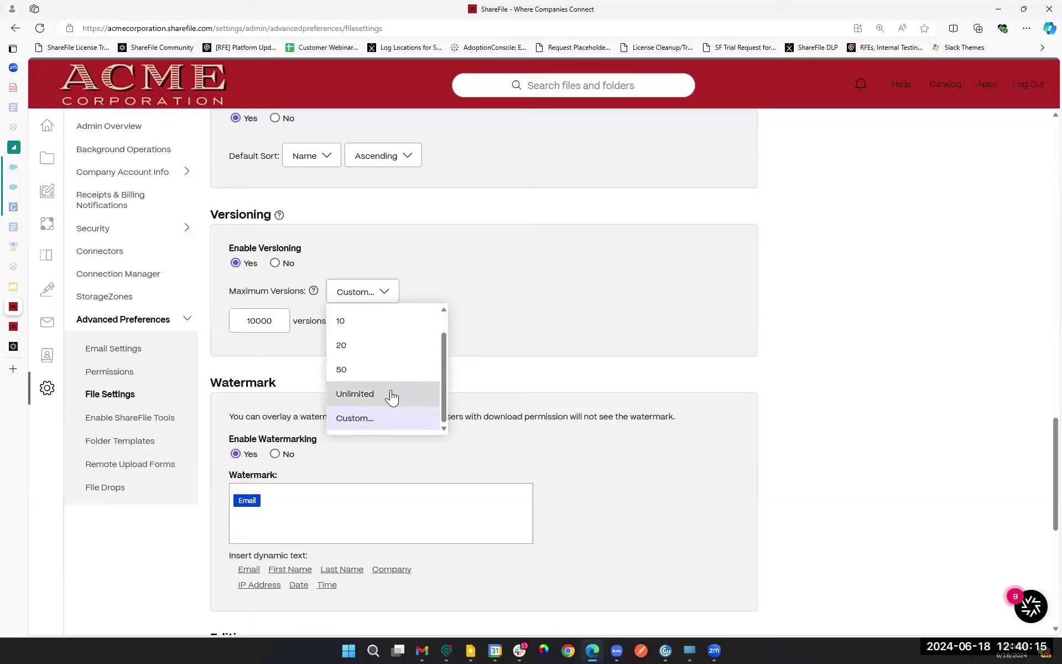
scroll(365, 360, "up", 1)
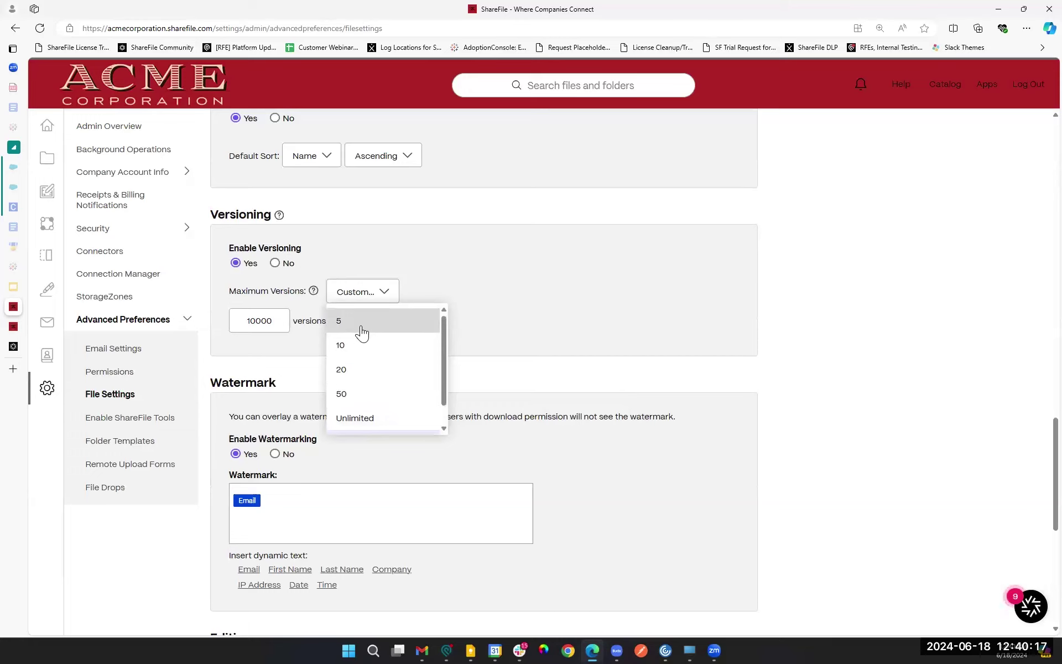
scroll(364, 339, "down", 1)
left_click(356, 418)
left_click(267, 320)
left_click(373, 303)
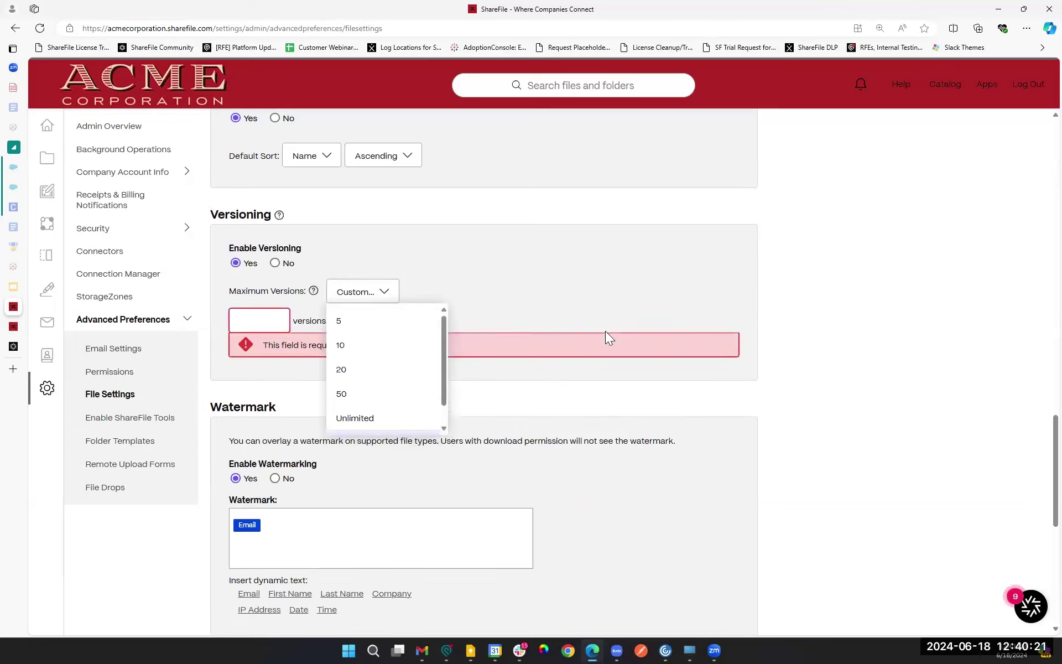
left_click(512, 406)
scroll(504, 408, "up", 6)
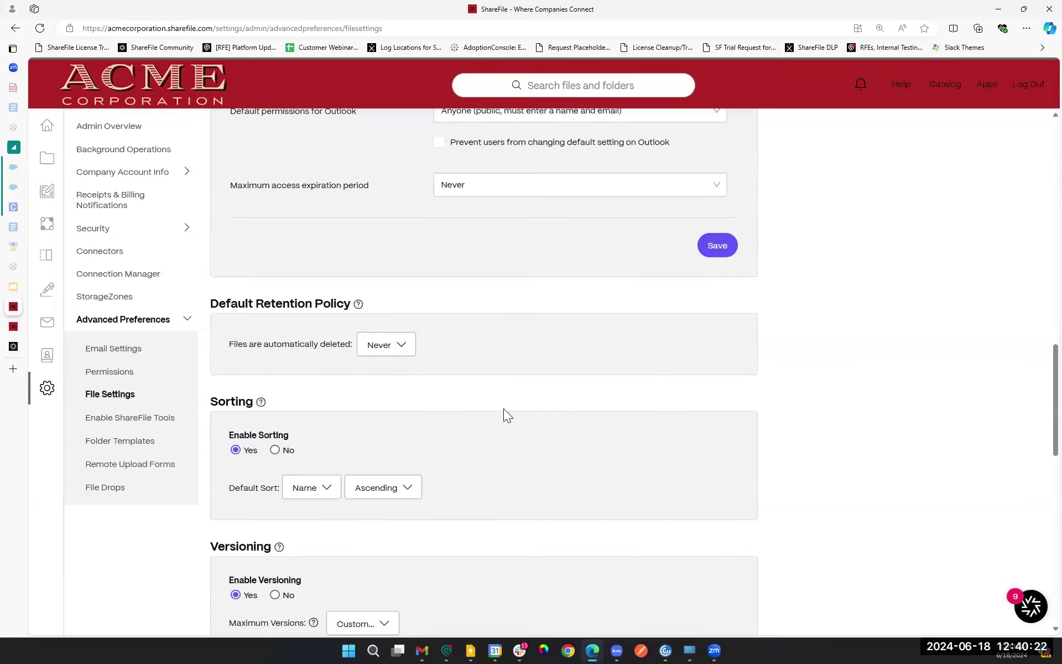
left_click(395, 350)
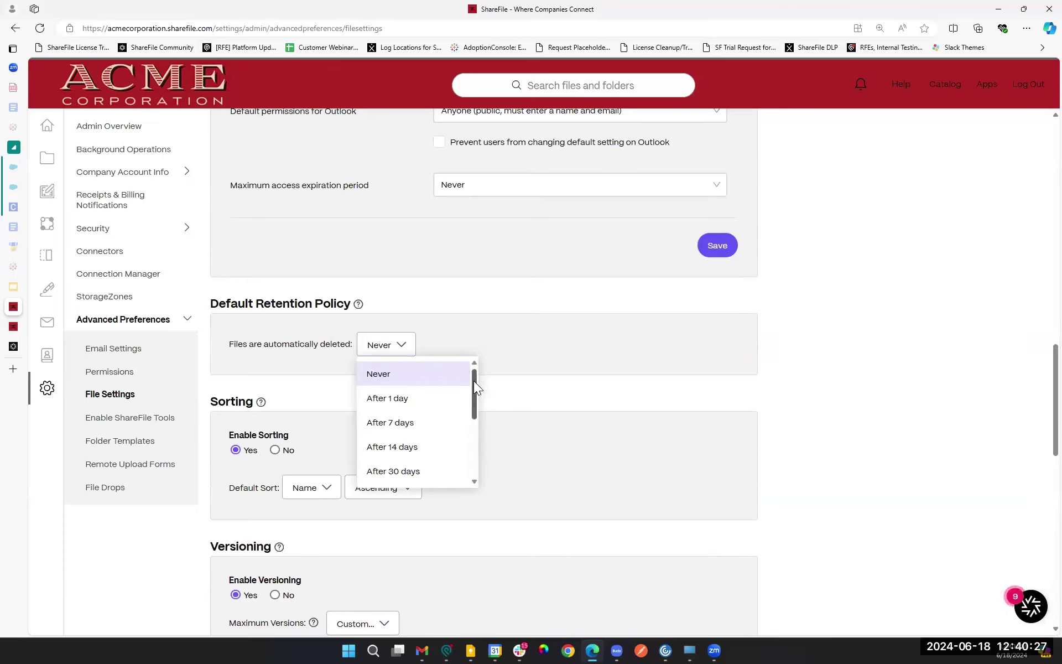
left_click_drag(473, 382, 475, 435)
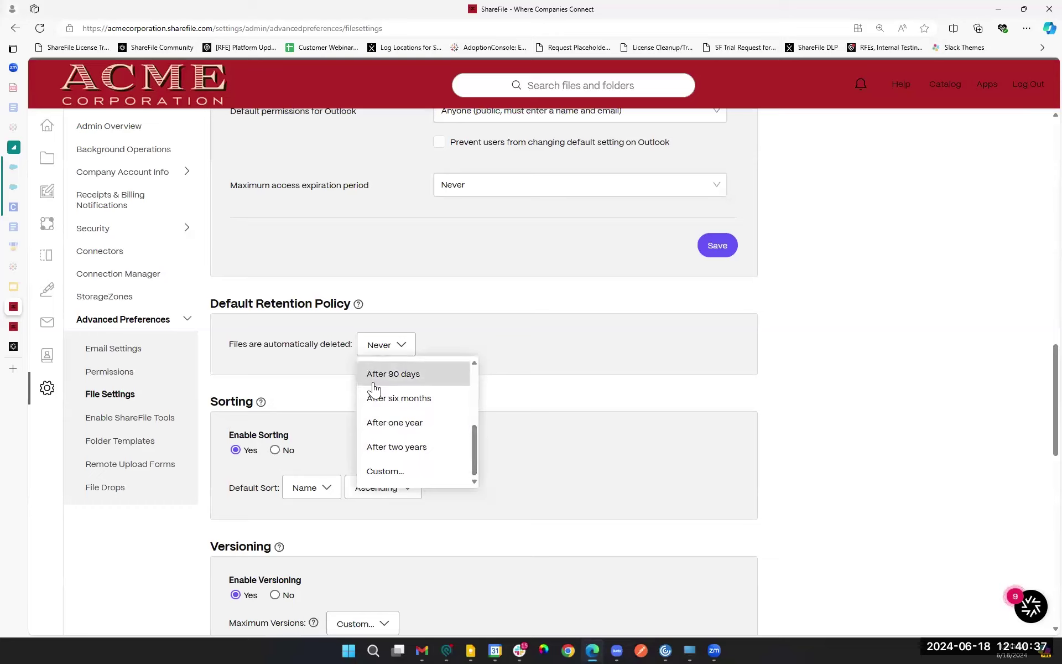
left_click(324, 387)
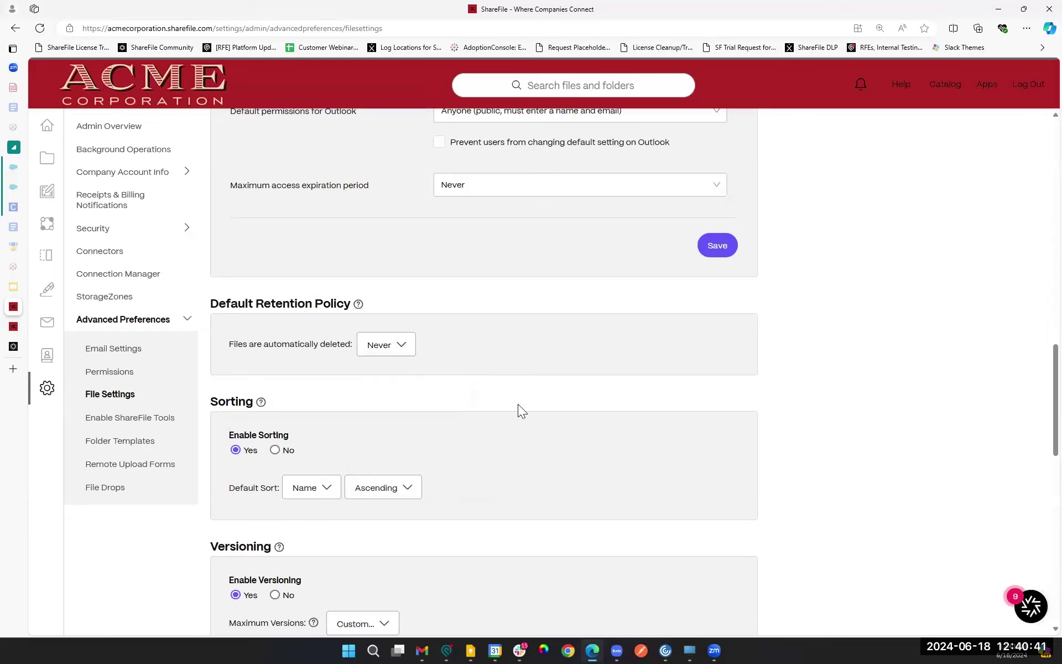
scroll(518, 404, "down", 10)
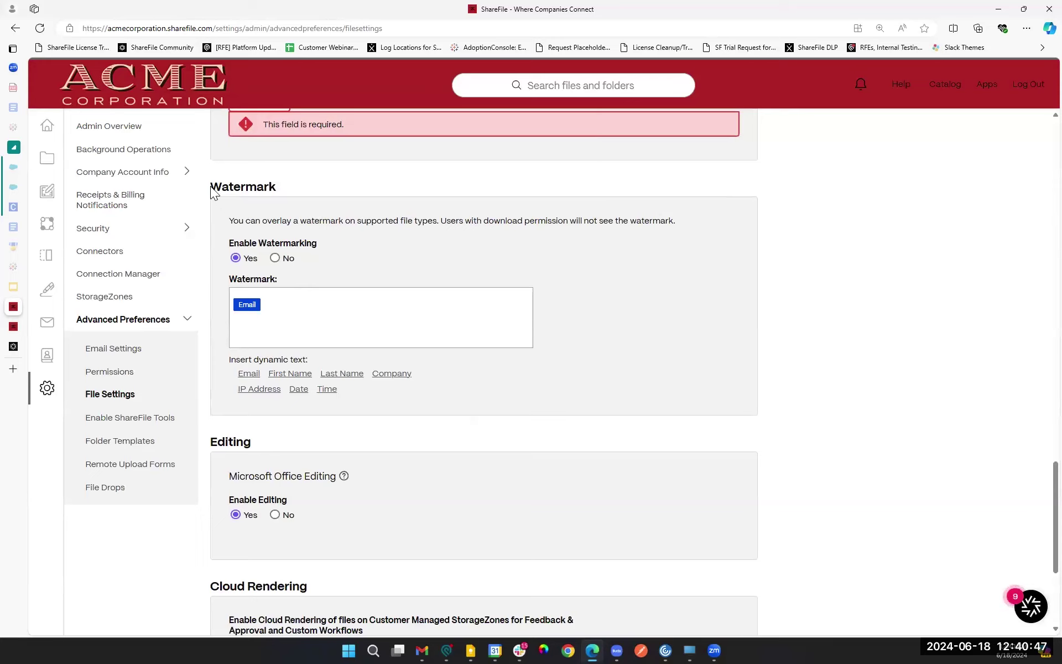
Step: Append First Name, Last Name, IP Address, Date and Time after Email in the watermark text
left_click_drag(214, 193, 363, 222)
left_click_drag(390, 262, 482, 267)
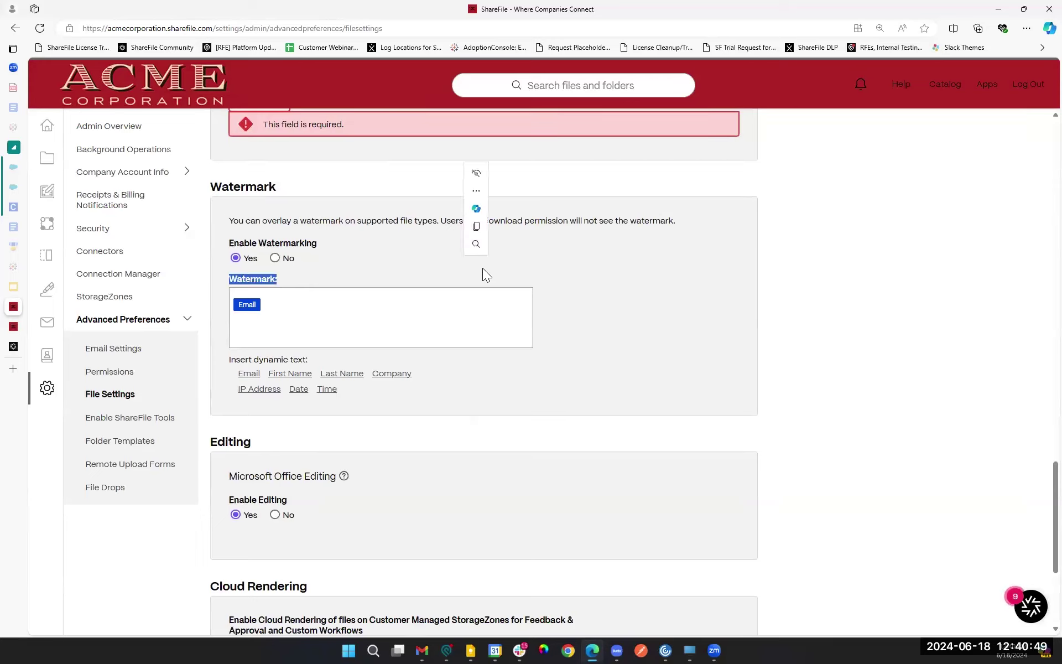
left_click(313, 322)
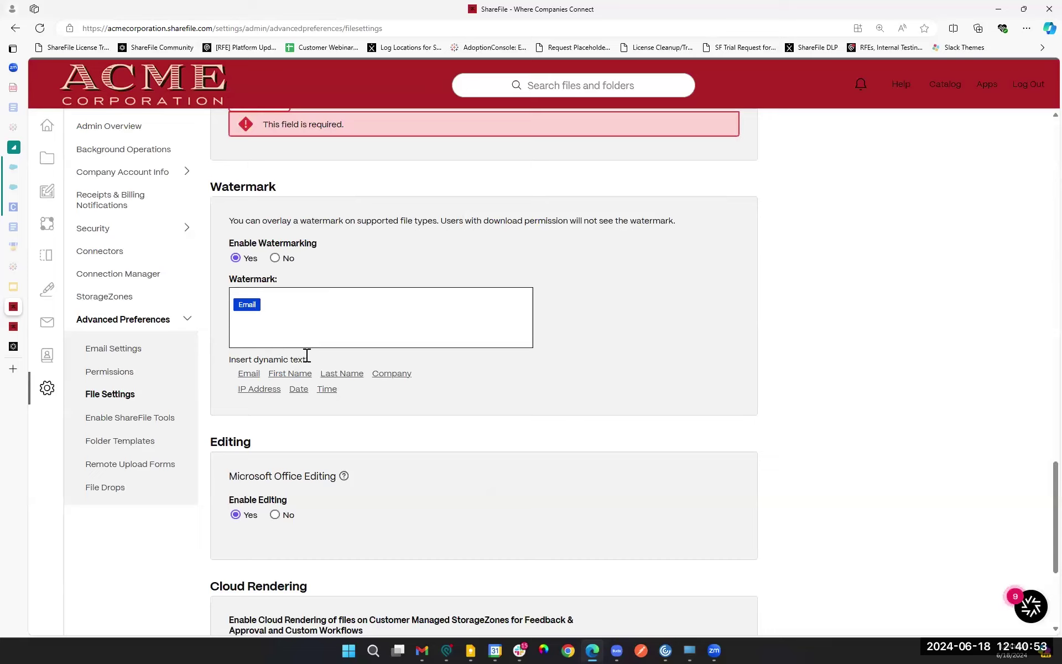
mouse_move(247, 308)
left_click(304, 376)
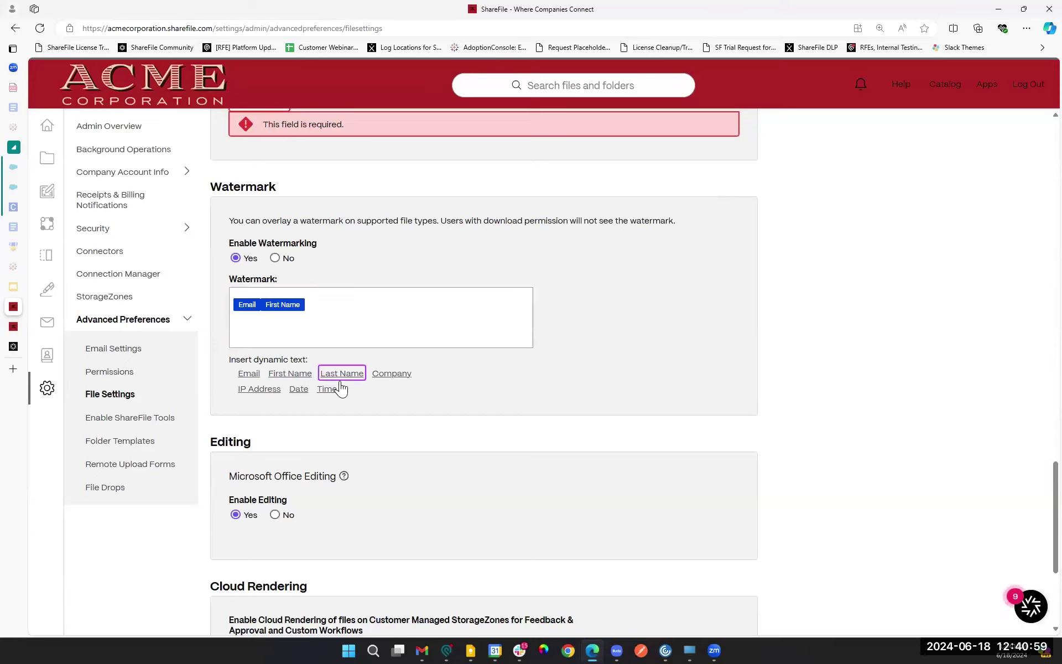
left_click(340, 376)
left_click(259, 389)
left_click(299, 389)
left_click(327, 389)
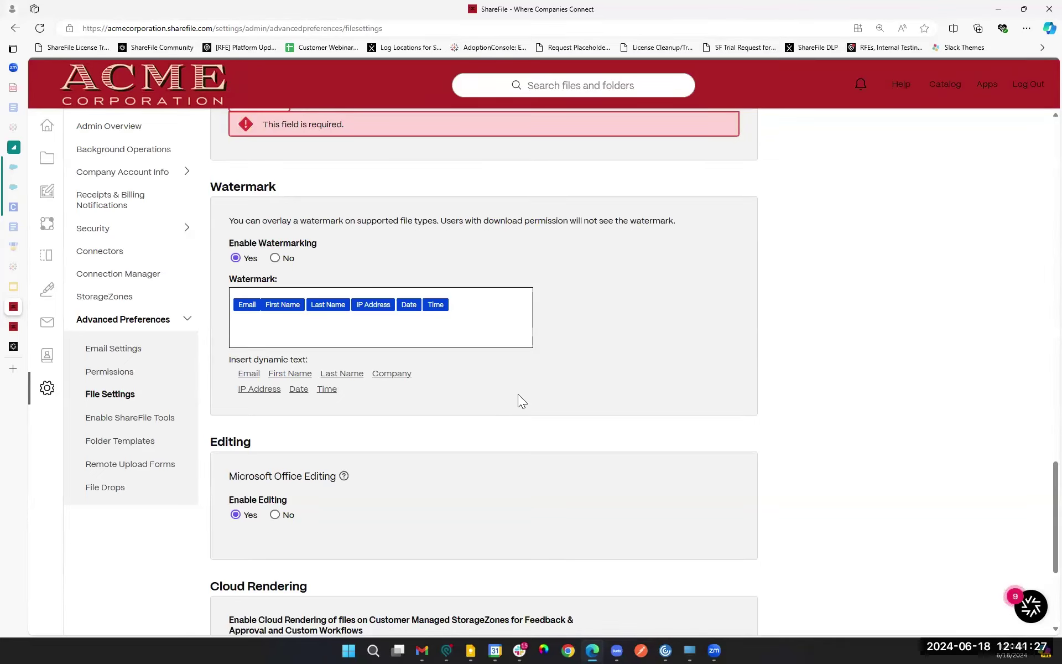
Step: Show the help tip for Microsoft Office Editing in the Editing and Cloud Rendering section
scroll(499, 421, "down", 4)
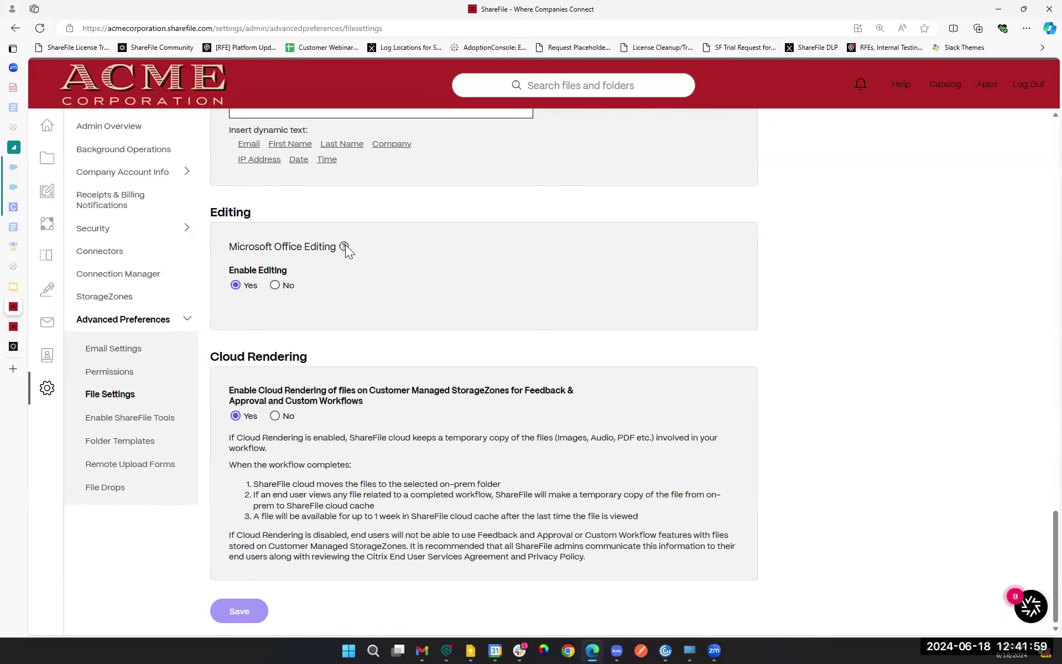
mouse_move(345, 247)
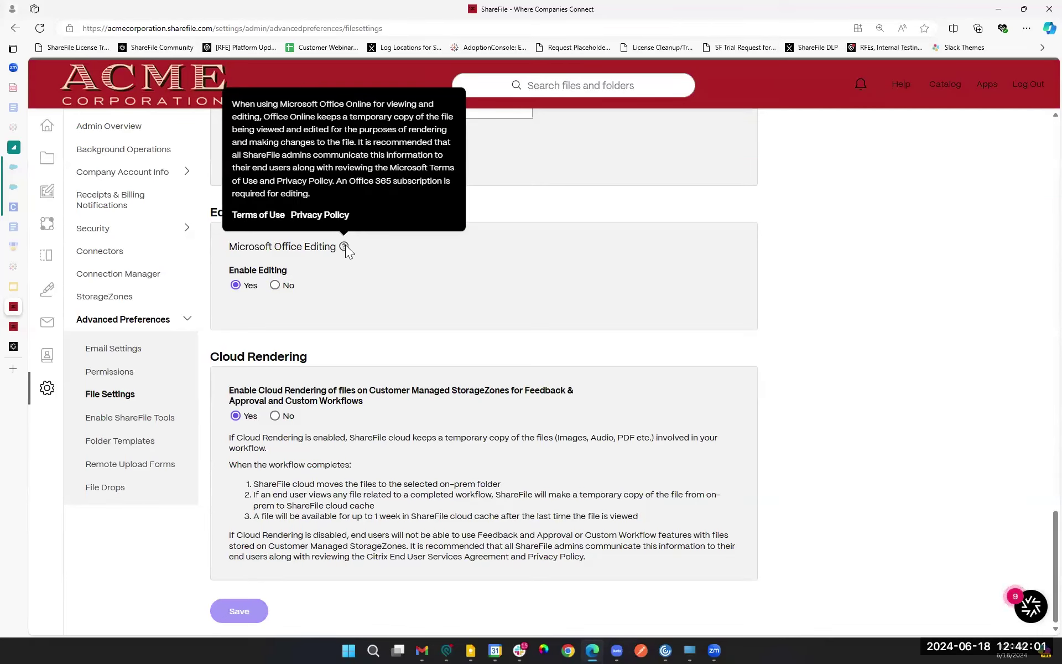
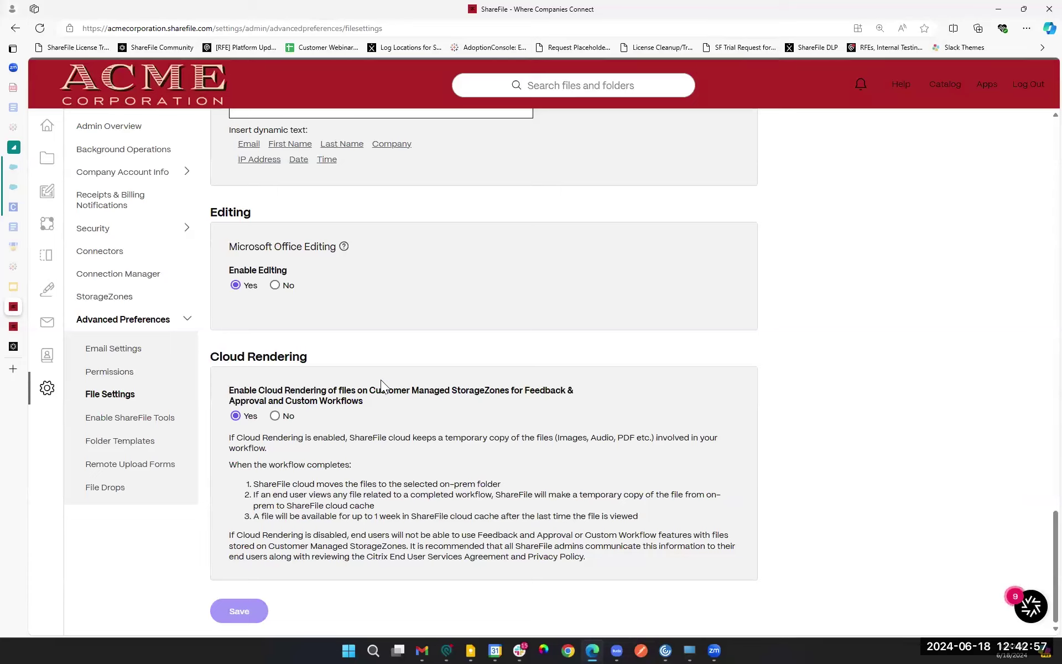
Step: Open the StorageZones admin page, which shows no Customer Managed zones
left_click(127, 305)
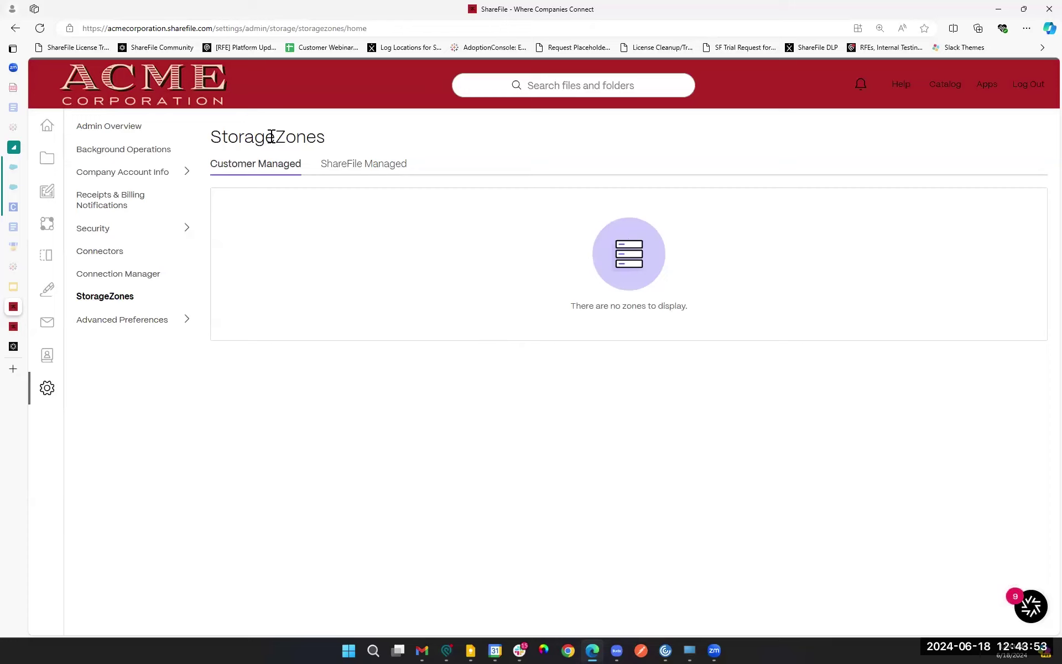
Step: Show the ShareFile Managed zones and highlight the Asia, Europe and North America entries
left_click(389, 168)
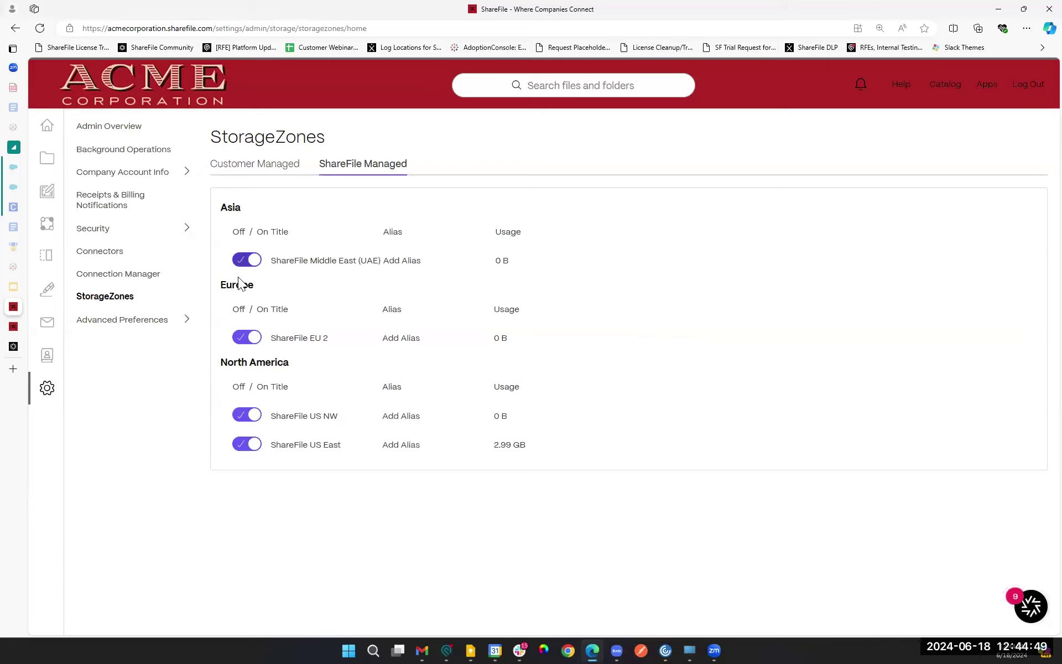
left_click_drag(218, 206, 328, 296)
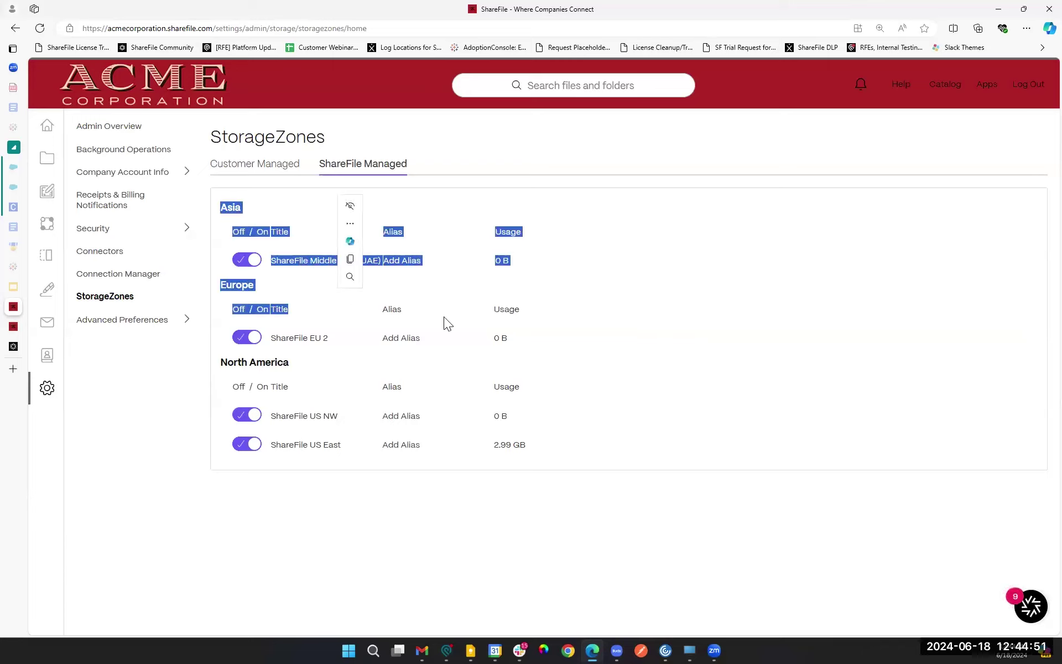
left_click_drag(719, 454, 221, 379)
Step: Highlight the ShareFile US East and ShareFile US NW zone names
left_click(356, 417)
left_click_drag(346, 444, 273, 449)
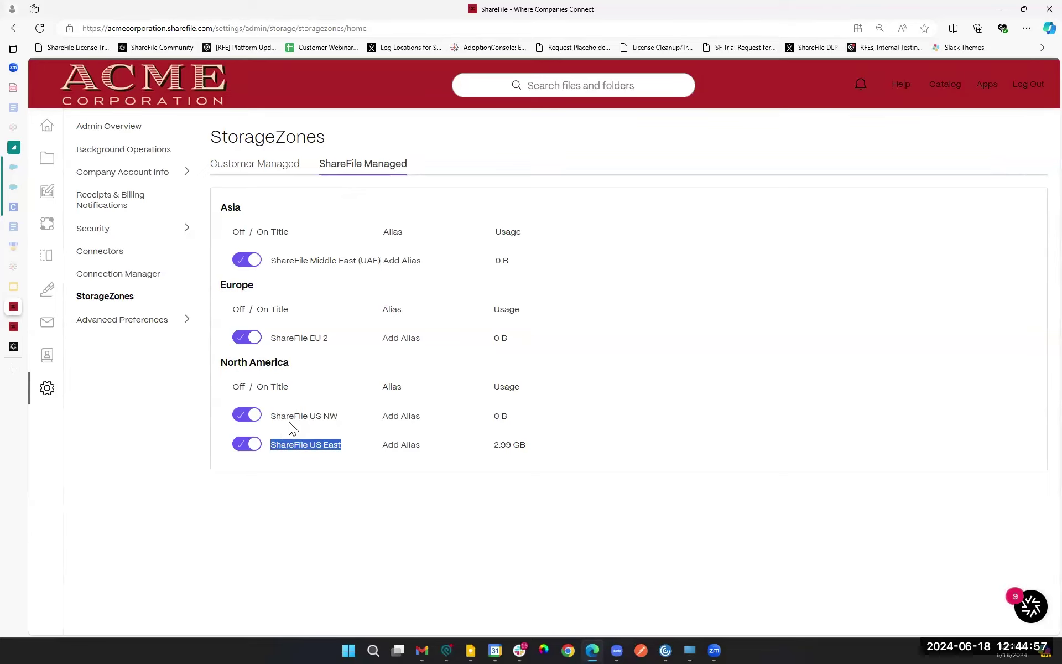
left_click_drag(270, 419, 362, 418)
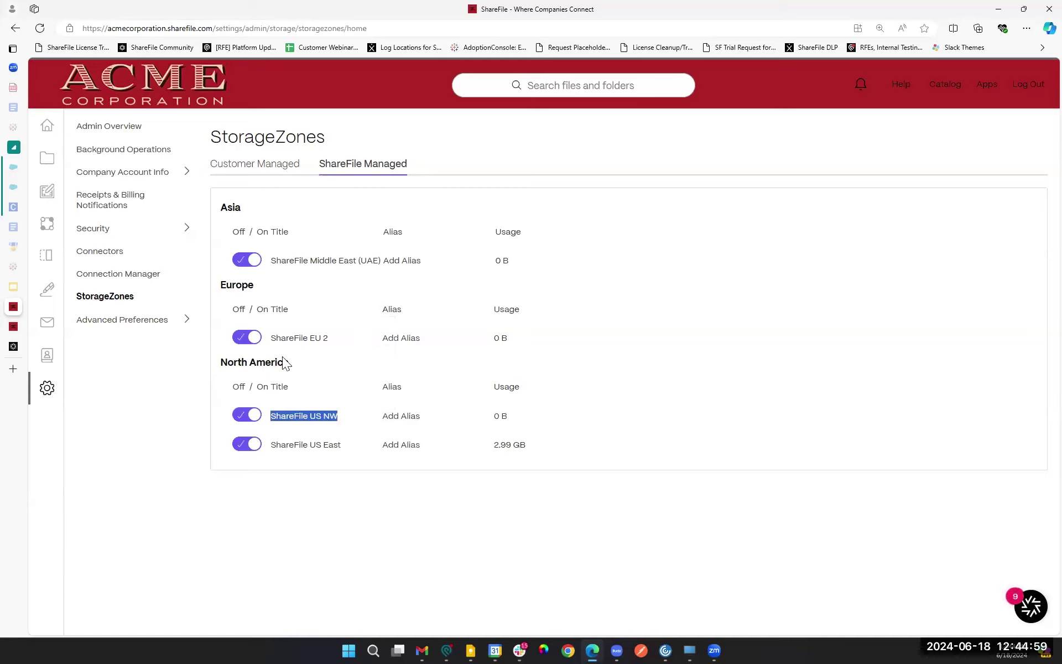
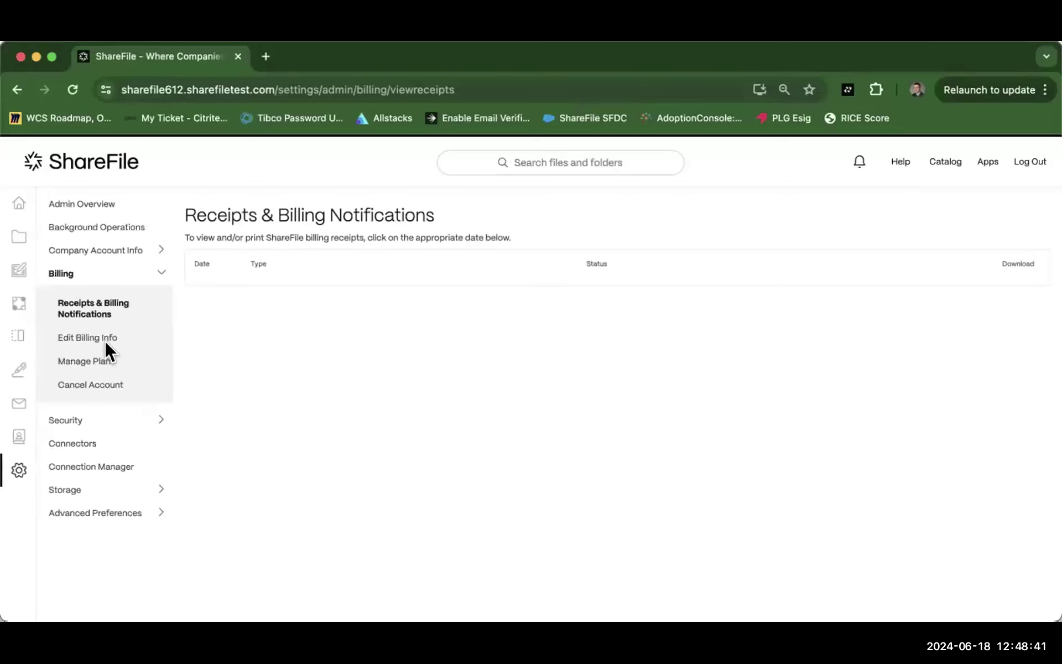
Step: Open Edit Billing Info and review the billing address and credit card on file
left_click(88, 339)
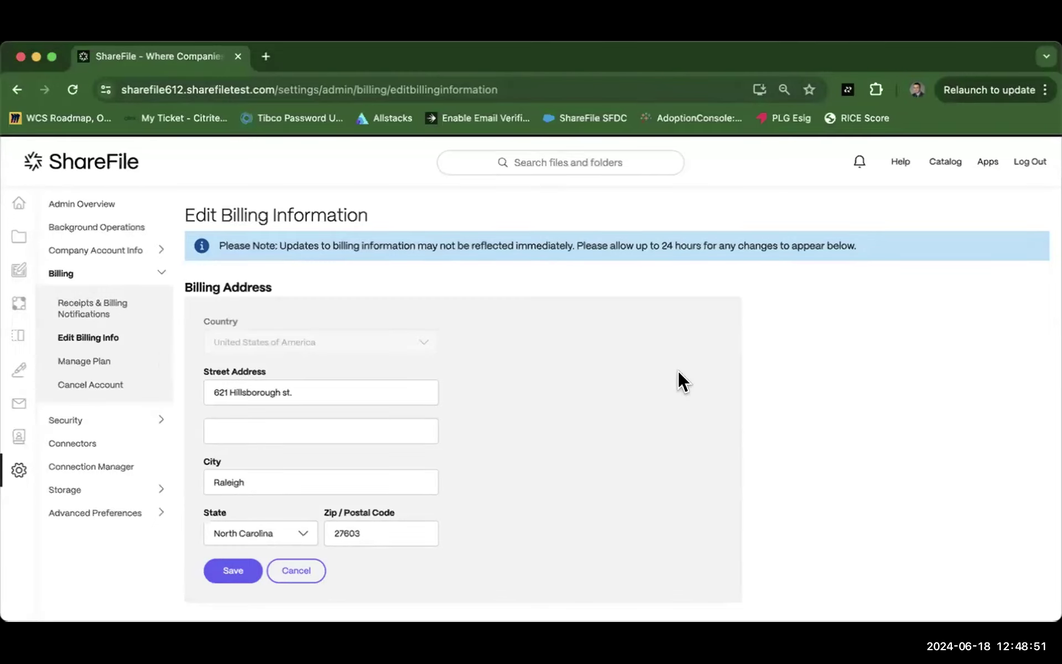
scroll(678, 369, "down", 3)
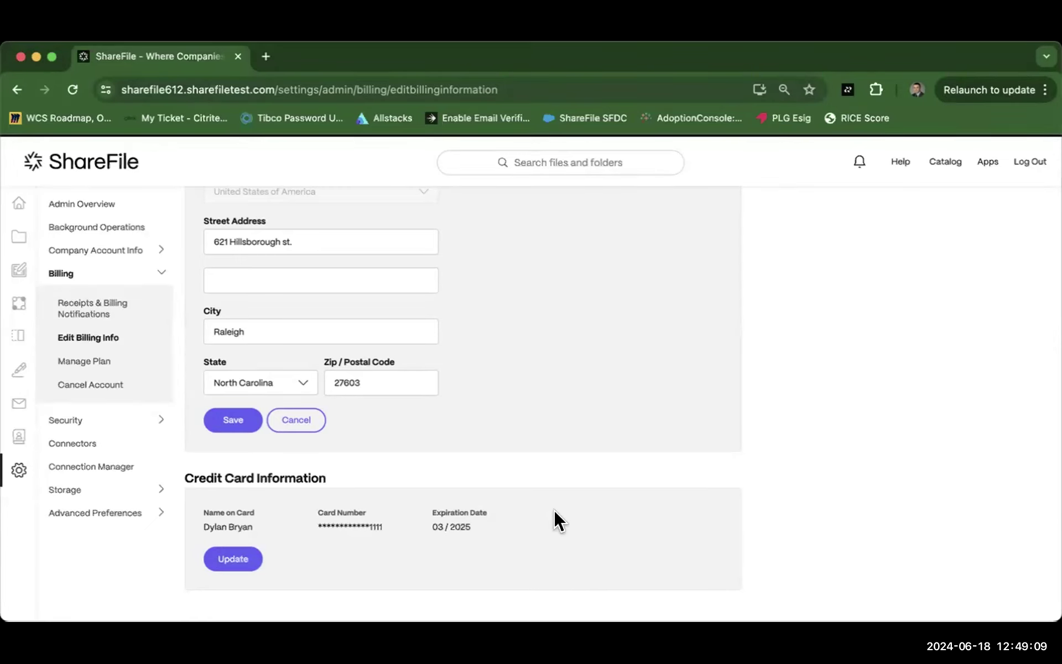
scroll(554, 510, "up", 4)
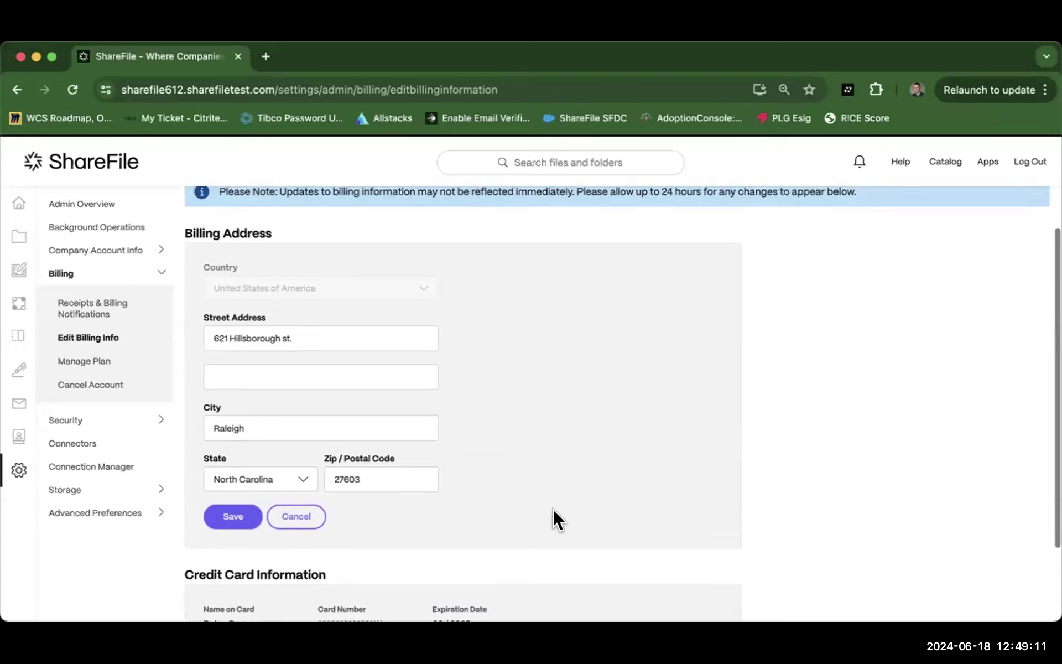
scroll(554, 508, "up", 2)
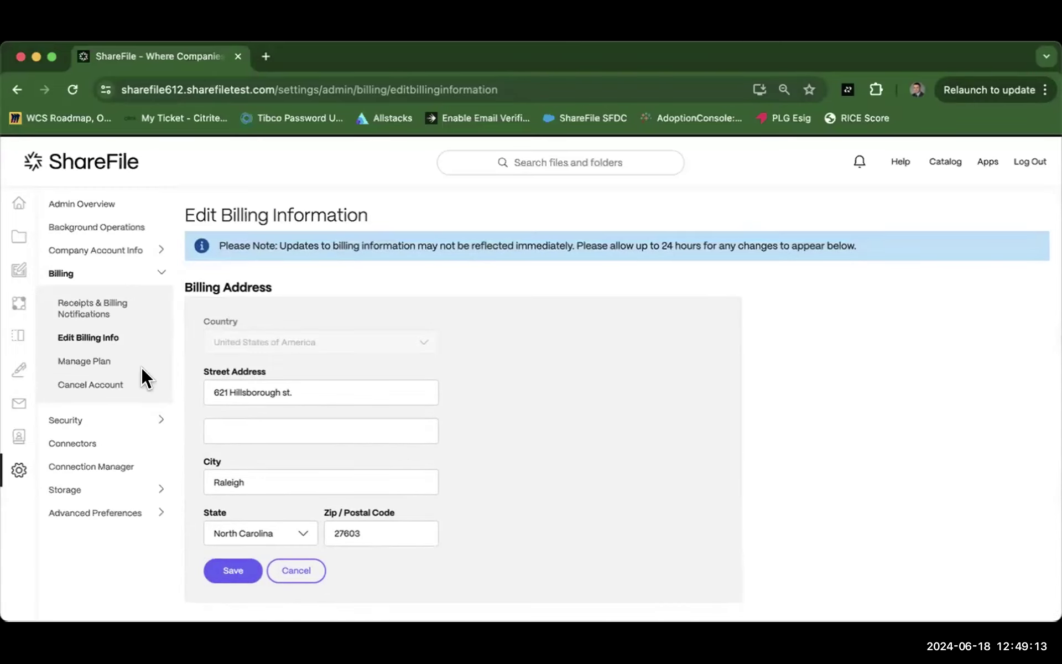
Step: Open Manage Plan and review the Advanced plan at $8,096.28 per year and the Premium upgrade
left_click(94, 359)
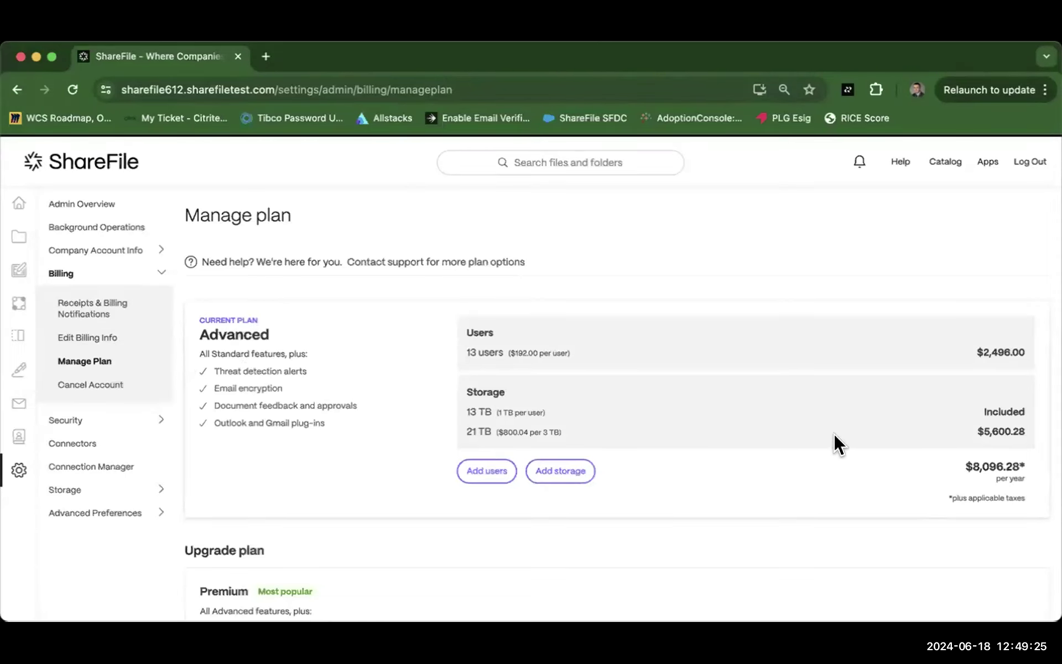
scroll(834, 433, "down", 3)
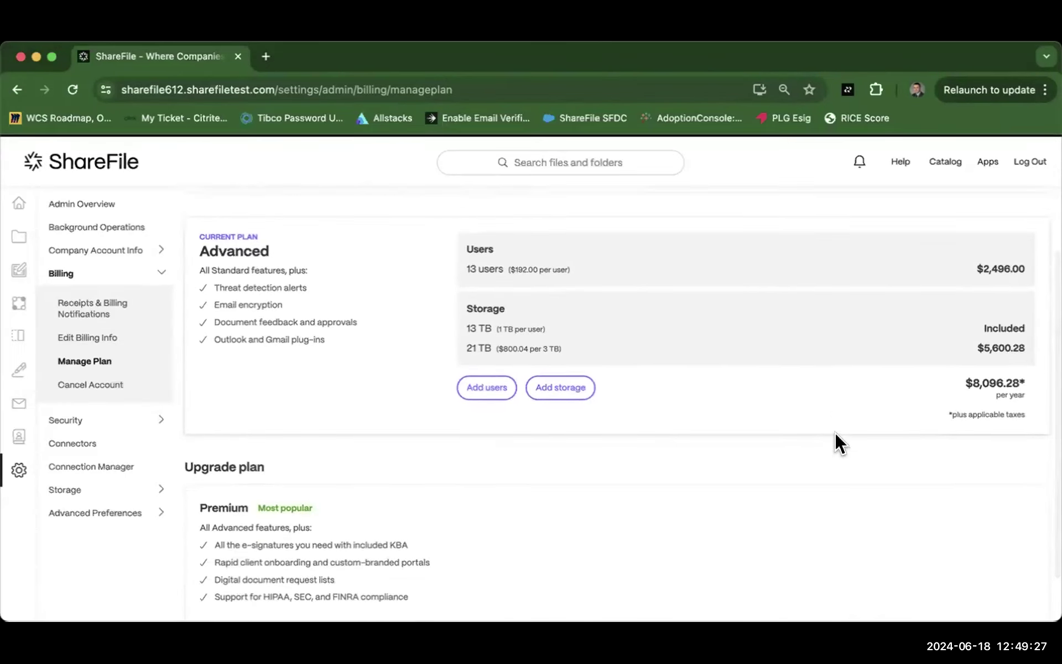
scroll(828, 466, "up", 3)
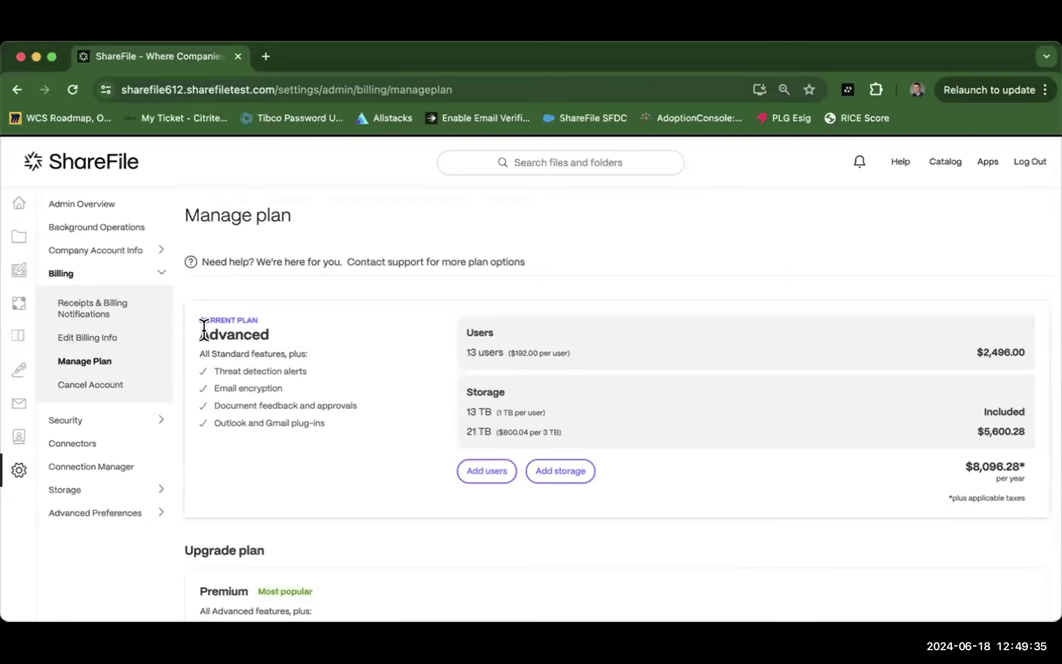
left_click_drag(210, 328, 254, 328)
left_click(254, 328)
scroll(364, 348, "down", 3)
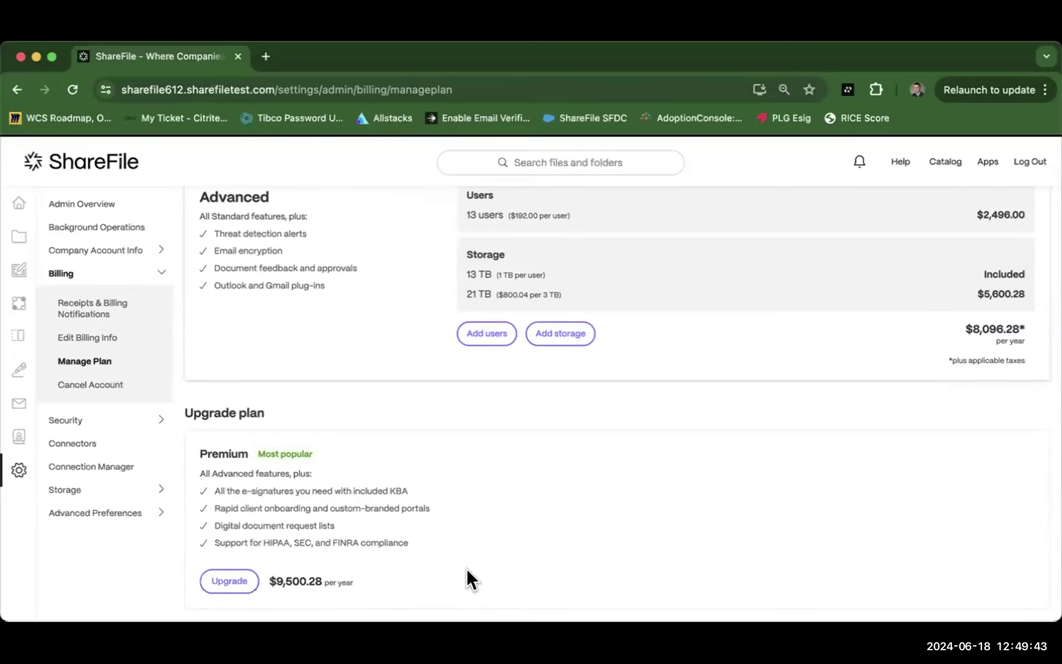
scroll(490, 540, "up", 3)
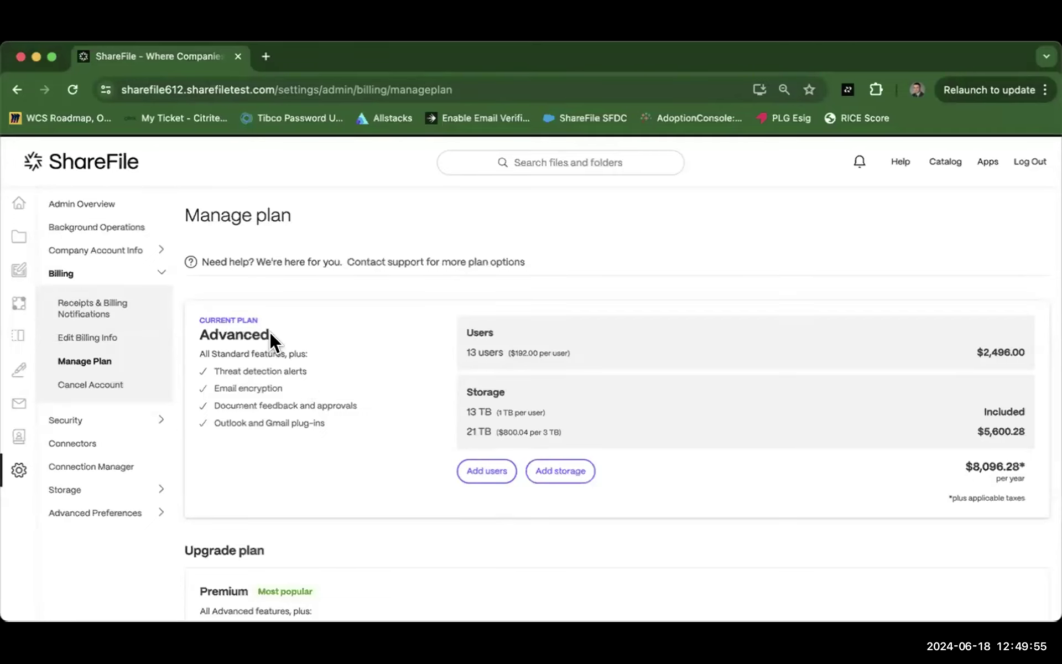
left_click(463, 472)
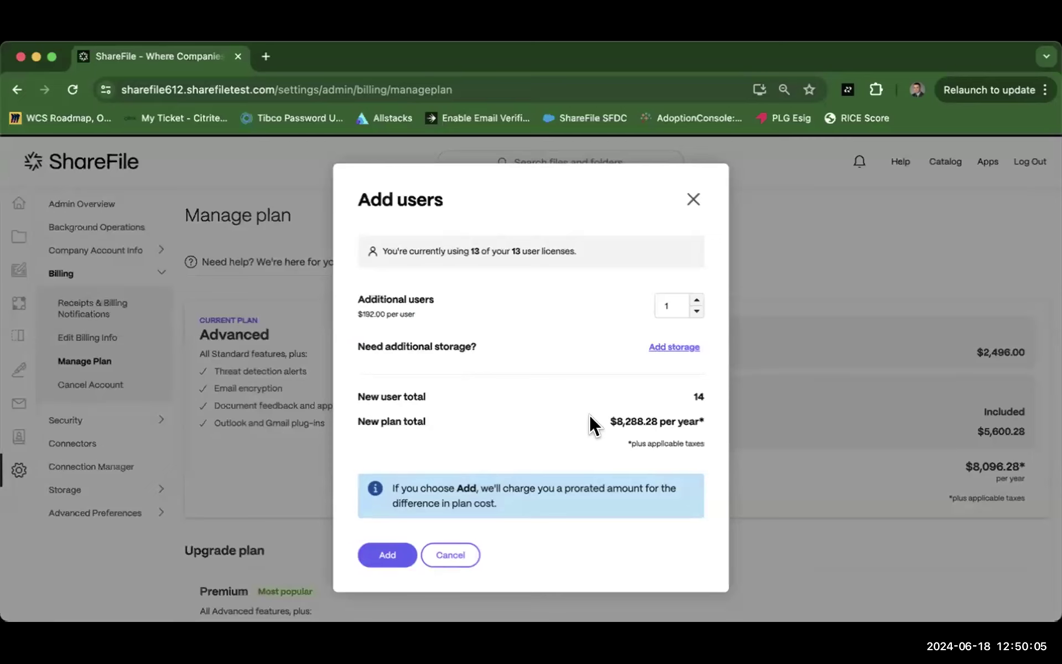
left_click(447, 556)
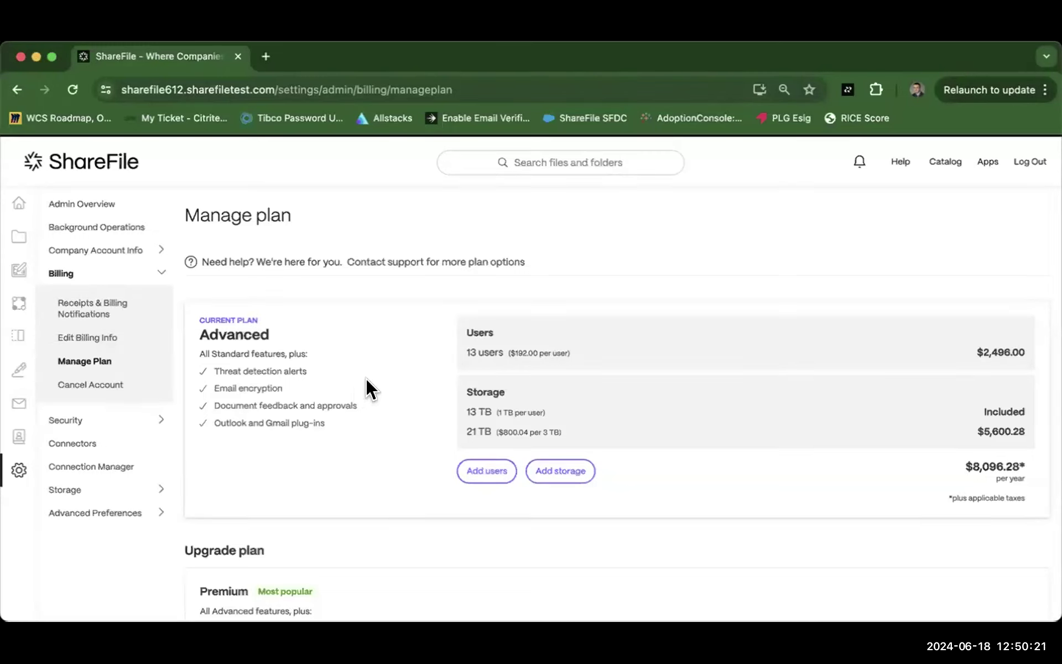
Step: Add two 3 TB extended-storage blocks, for 40 TB total at $9,696.36 per year
left_click(554, 473)
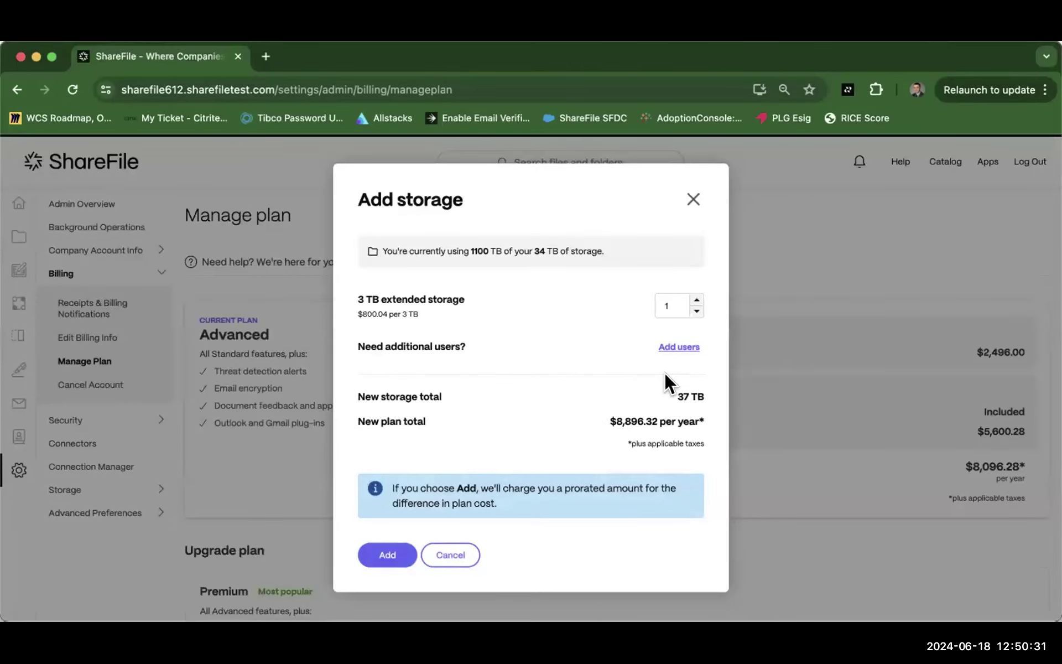
left_click(689, 299)
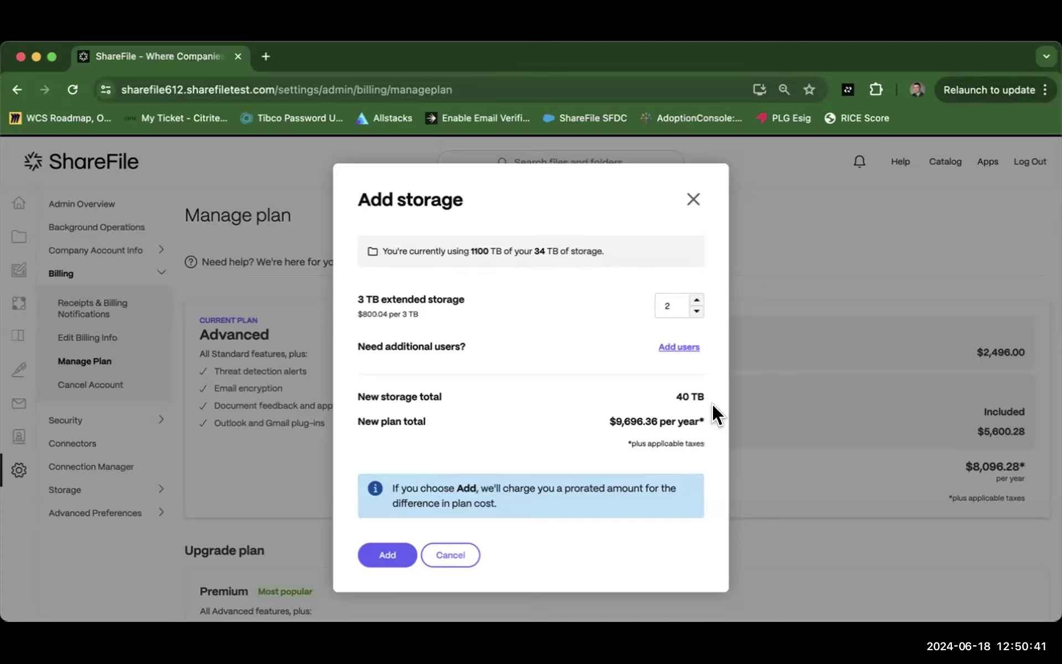
Step: Cancel the Add storage dialog, leaving the plan at 21 TB extra storage and $8,096.28 per year
left_click(445, 555)
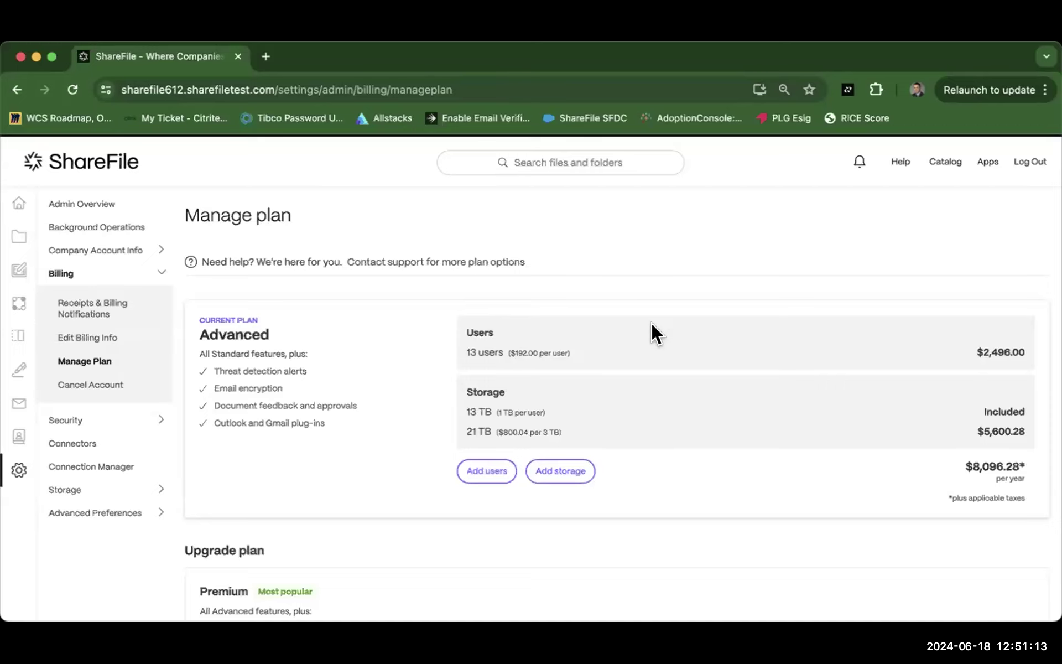
scroll(651, 324, "down", 2)
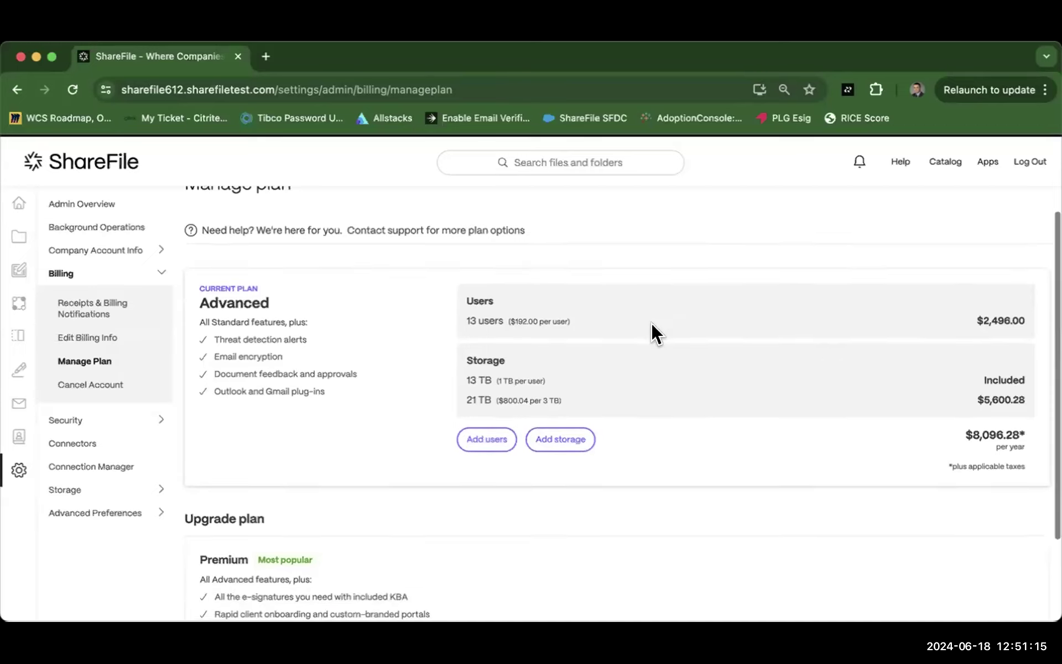
scroll(652, 324, "up", 2)
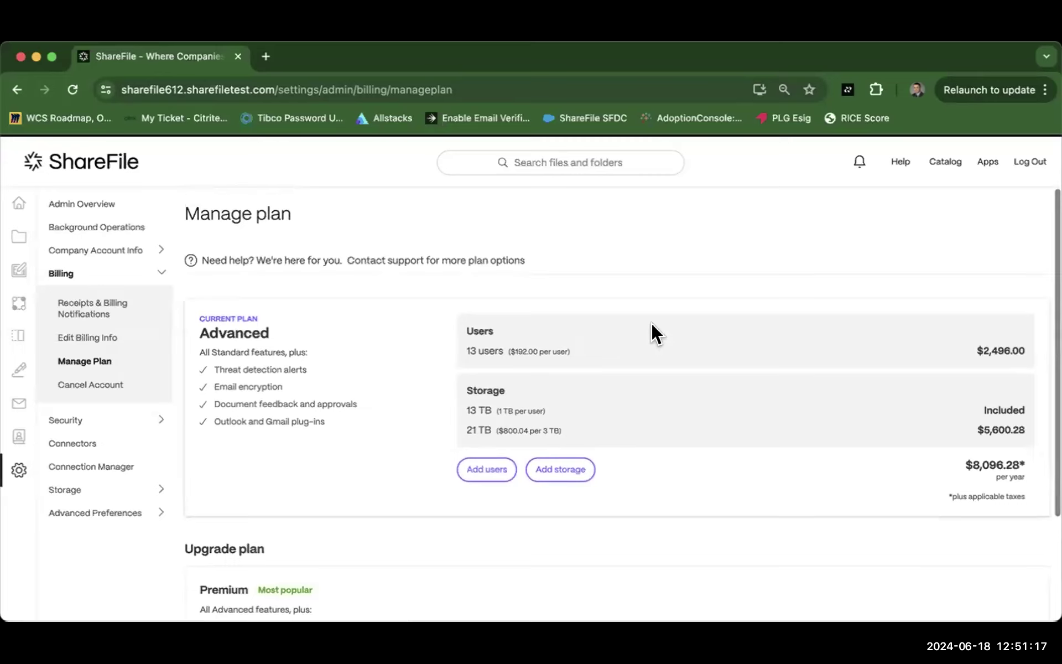